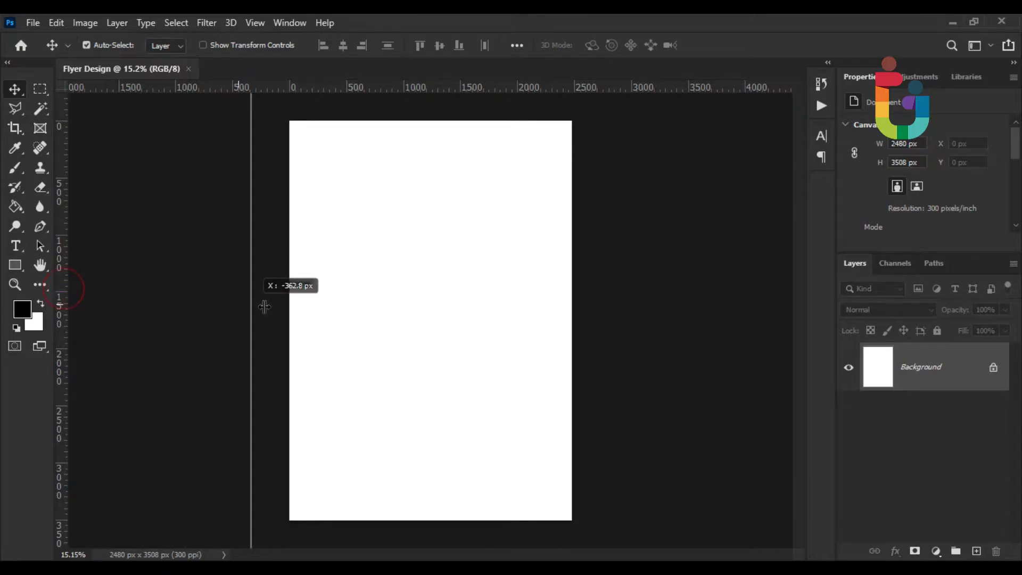
Step: Place guides along all four edges of the canvas
{"action": "left_click_drag", "start_coordinate": [373, 96], "coordinate": [373, 121]}
{"action": "left_click_drag", "start_coordinate": [63, 298], "coordinate": [572, 347]}
{"action": "left_click_drag", "start_coordinate": [495, 92], "coordinate": [456, 520]}
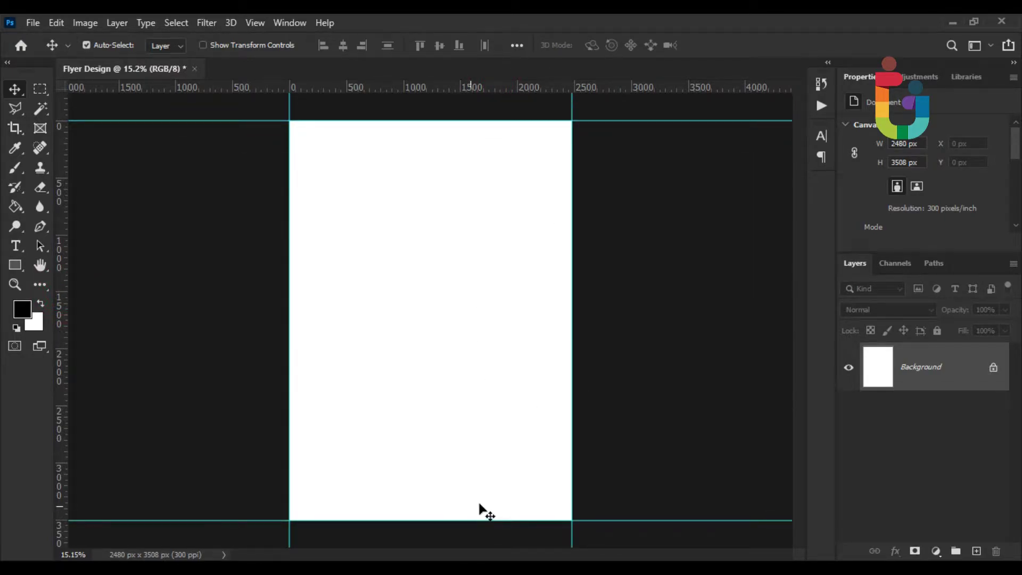
Step: Add a Solid Color fill layer over the background with the orange colour ef5602
{"action": "left_click", "coordinate": [937, 552]}
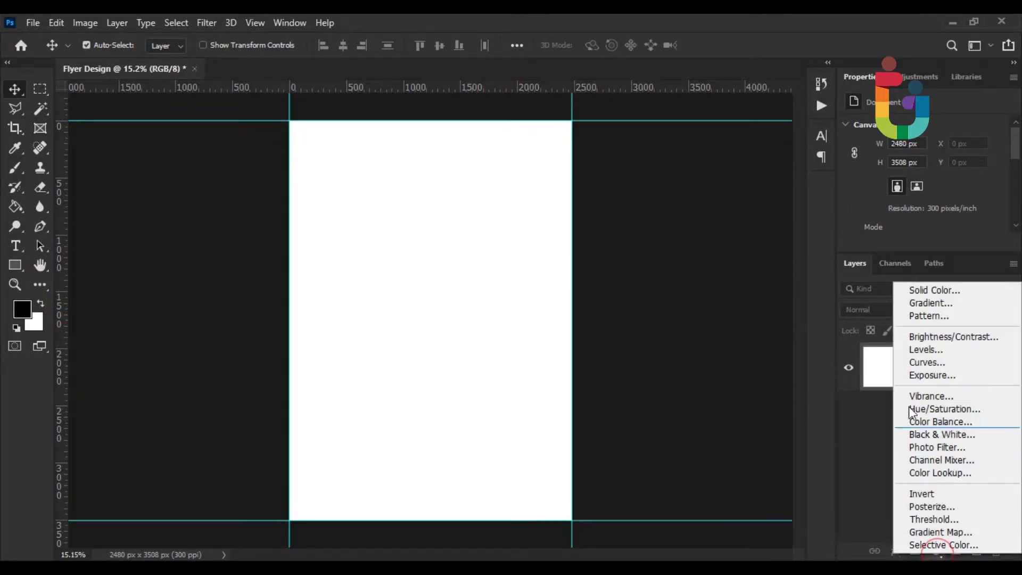
{"action": "left_click", "coordinate": [897, 292]}
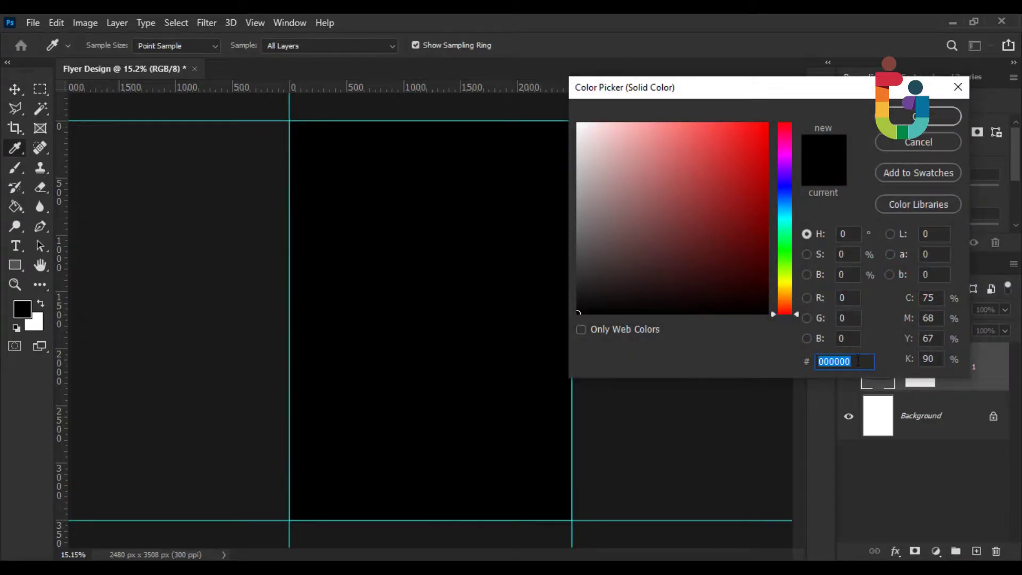
{"action": "right_click", "coordinate": [834, 362]}
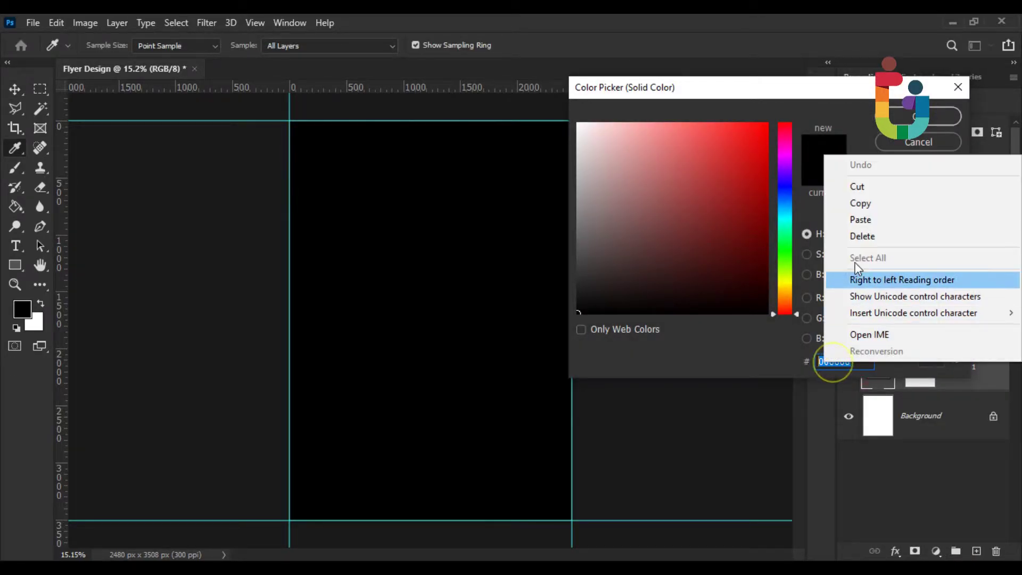
{"action": "left_click", "coordinate": [861, 220]}
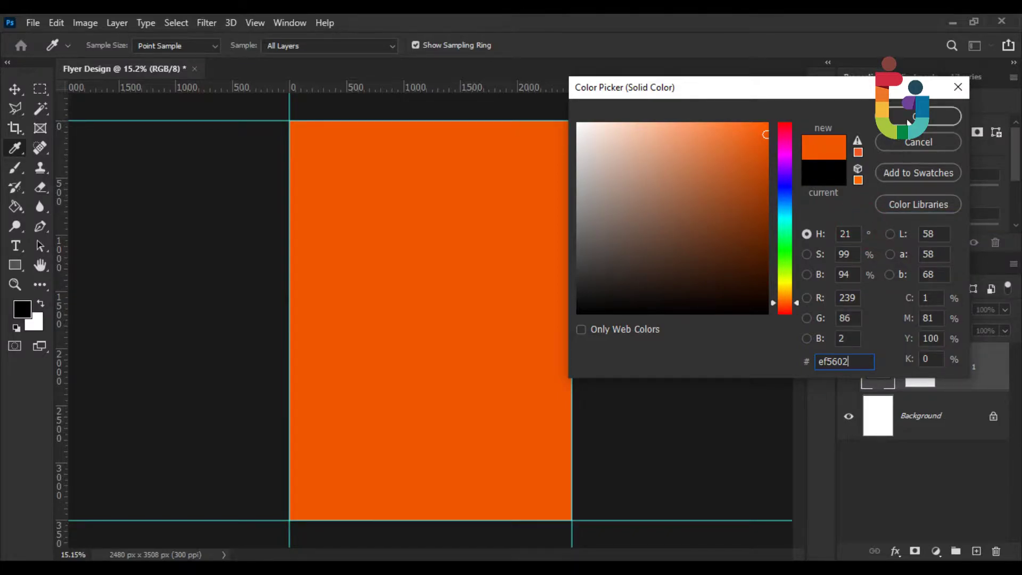
{"action": "left_click", "coordinate": [909, 122]}
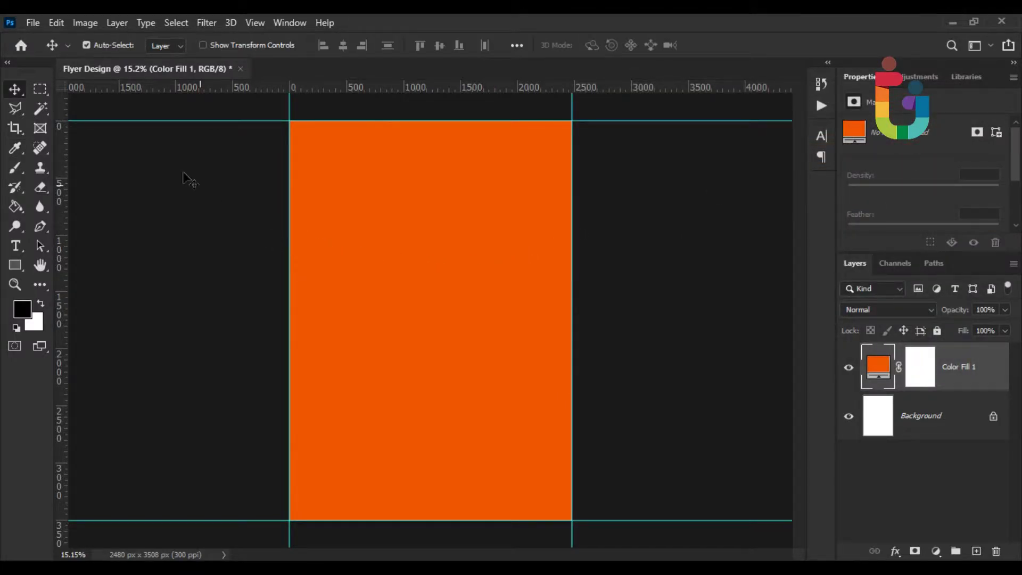
Step: Place the building photo pexels-kaique-rocha-65438 as an embedded image and enlarge it to cover the whole canvas
{"action": "left_click", "coordinate": [35, 23]}
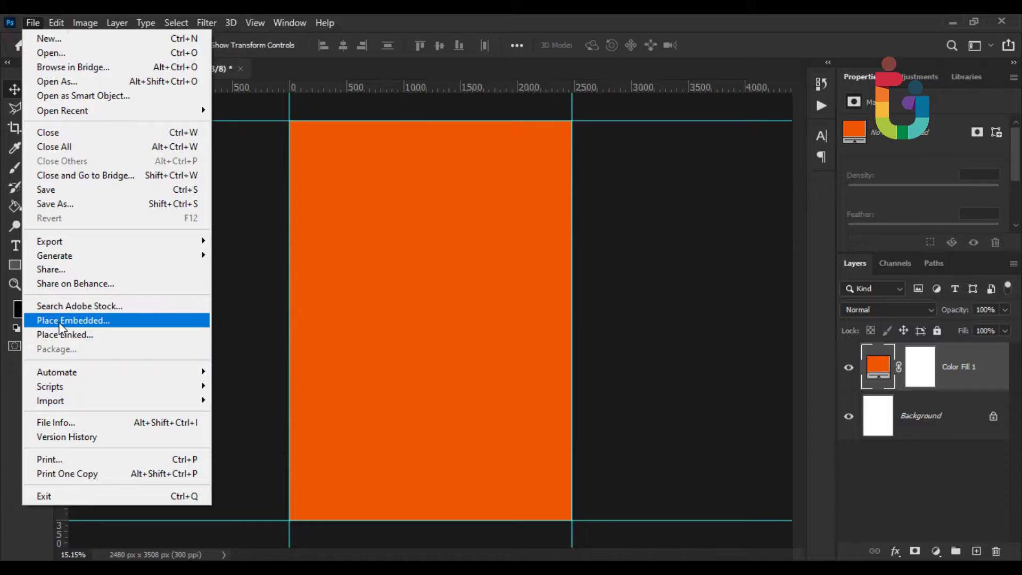
{"action": "left_click", "coordinate": [73, 320]}
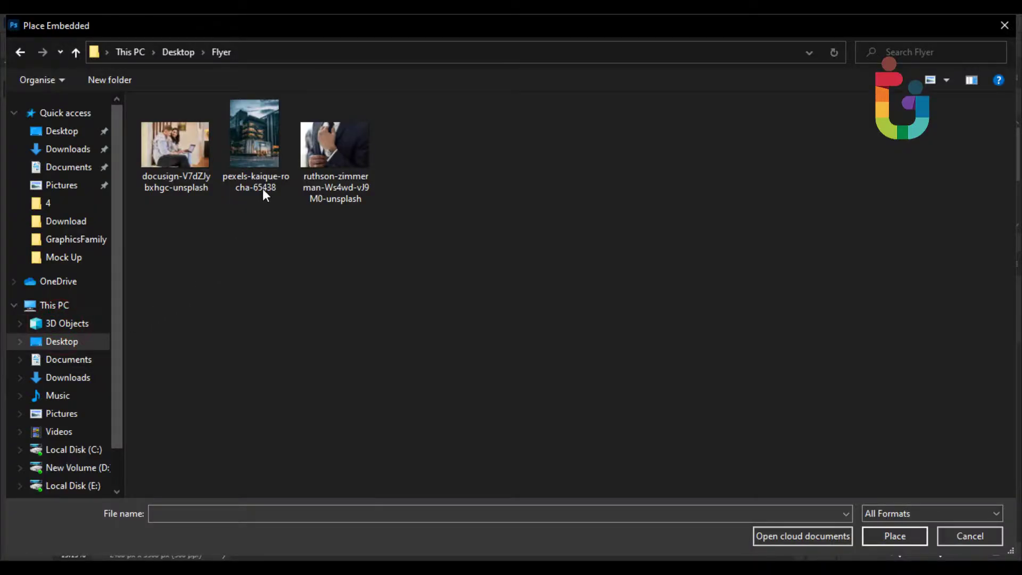
{"action": "double_click", "coordinate": [263, 172]}
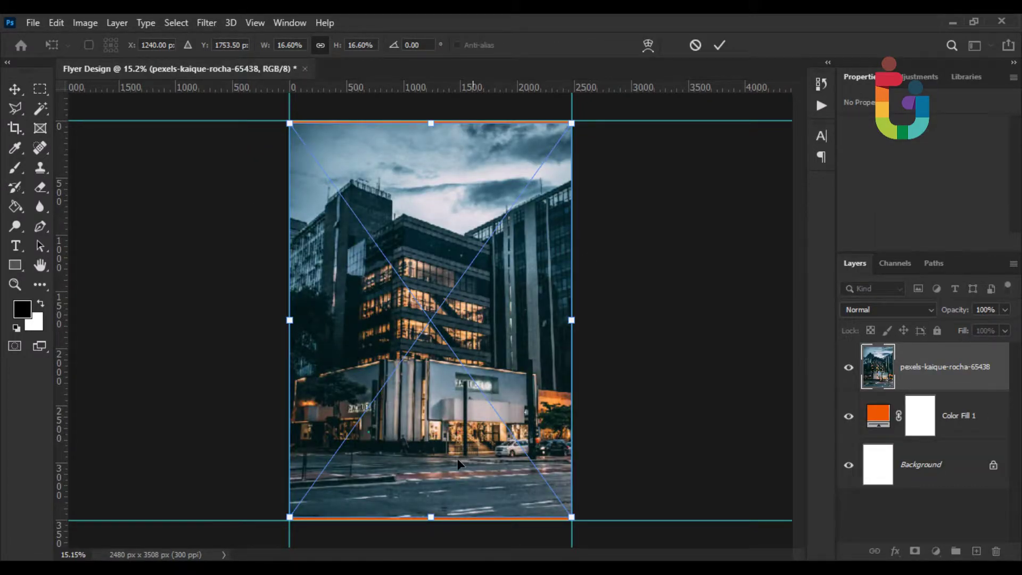
{"action": "left_click_drag", "start_coordinate": [441, 518], "coordinate": [432, 529]}
{"action": "left_click_drag", "start_coordinate": [432, 122], "coordinate": [433, 111]}
{"action": "key", "text": "Return"}
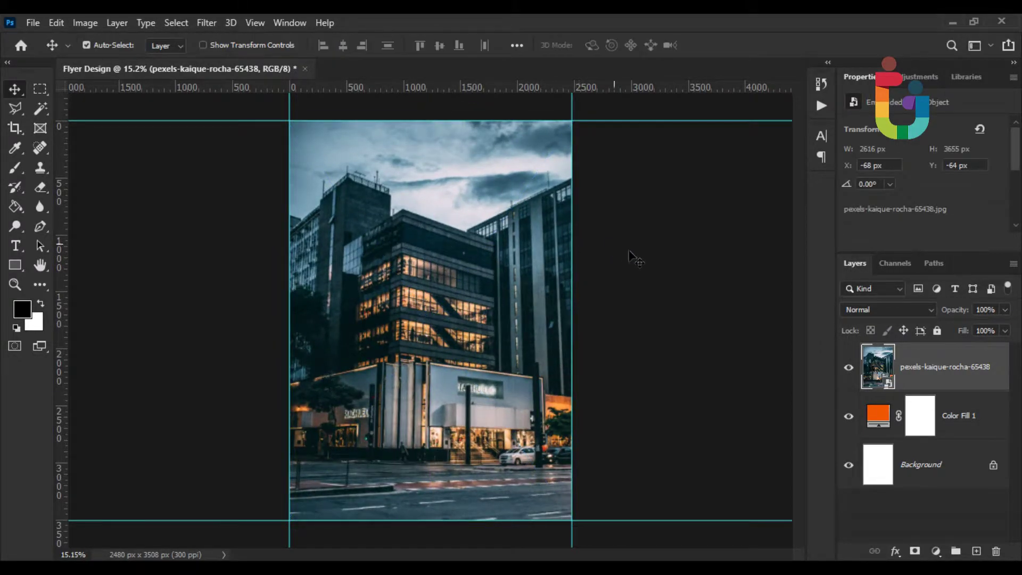
Step: Set the building photo's blend mode to Linear Burn and its opacity to 32%
{"action": "left_click", "coordinate": [919, 310]}
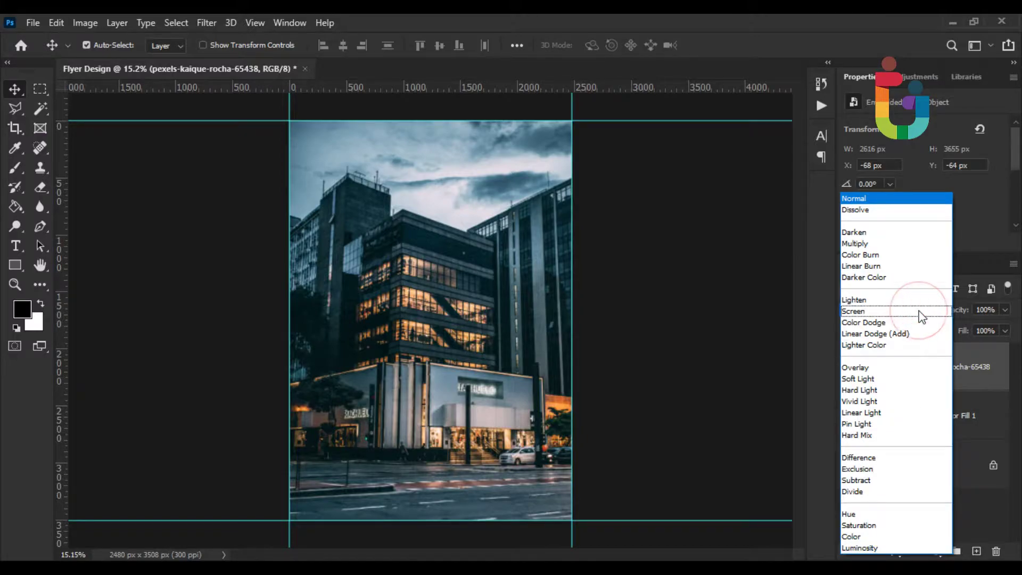
{"action": "left_click", "coordinate": [880, 266]}
{"action": "left_click", "coordinate": [991, 309]}
{"action": "type", "text": "32"}
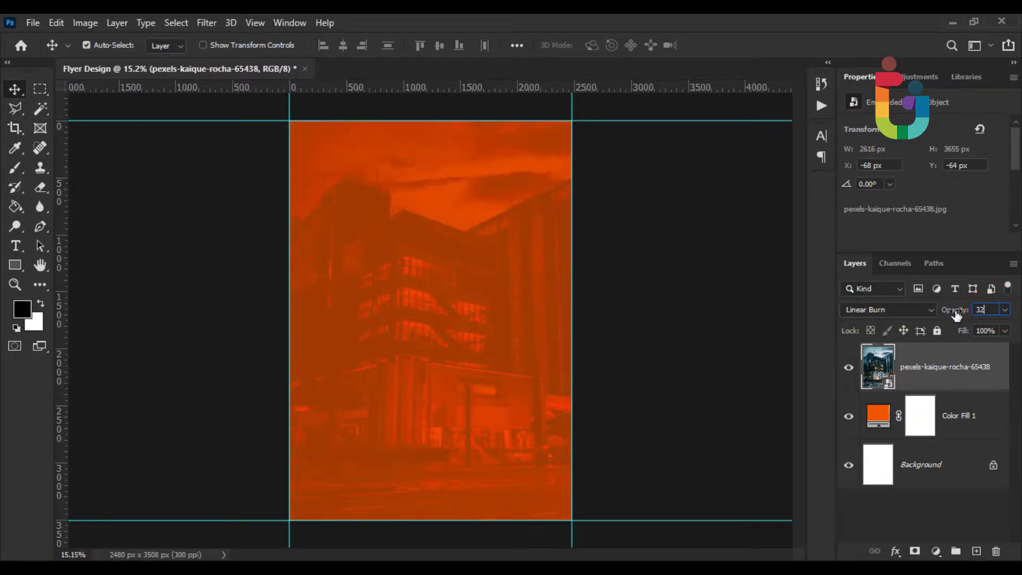
{"action": "left_click", "coordinate": [914, 498]}
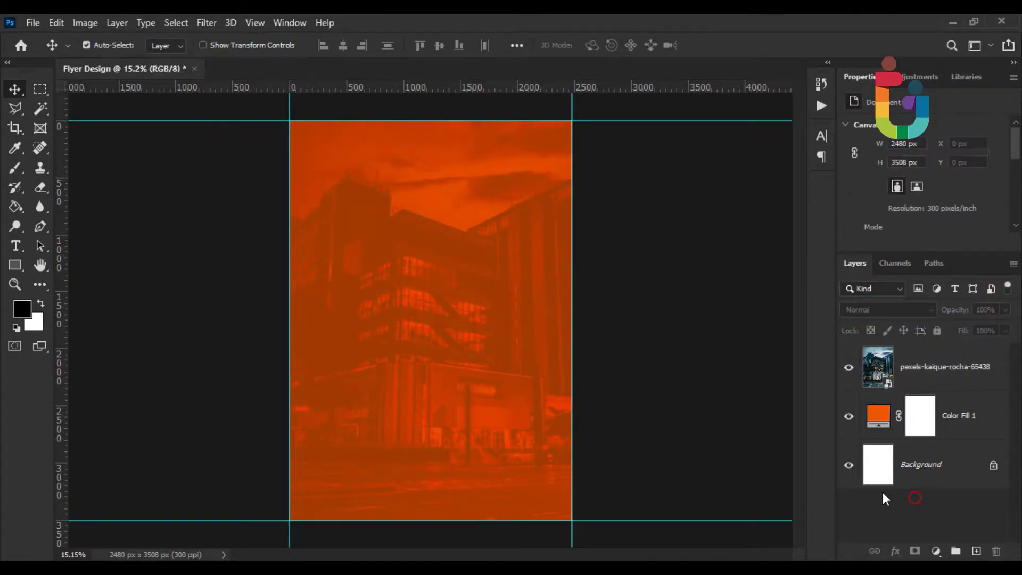
Step: Draw a square of about 1721 px in the middle of the canvas and strongly round its corners
{"action": "left_click", "coordinate": [15, 265]}
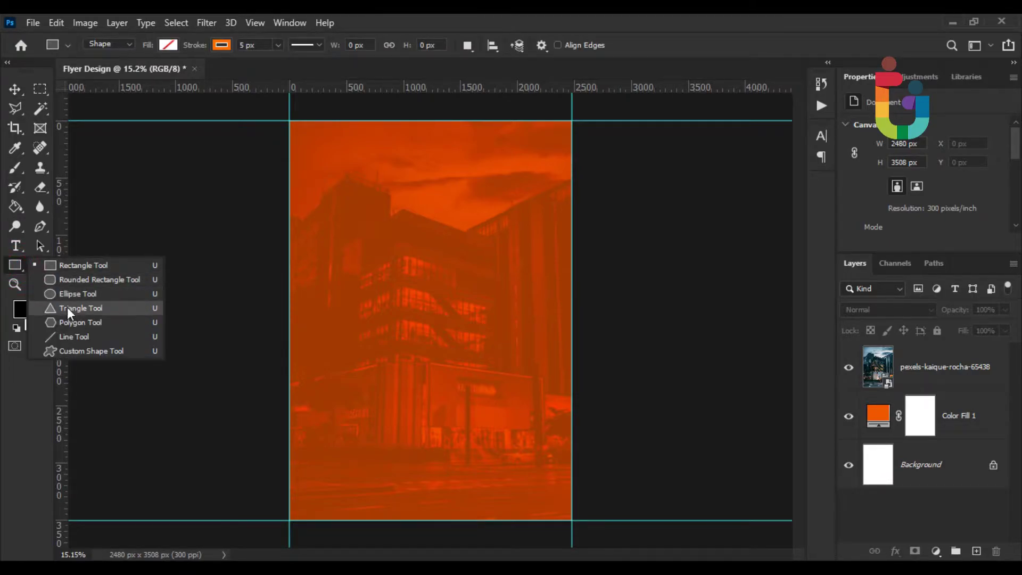
{"action": "left_click", "coordinate": [77, 265]}
{"action": "left_click_drag", "start_coordinate": [349, 220], "coordinate": [547, 532]}
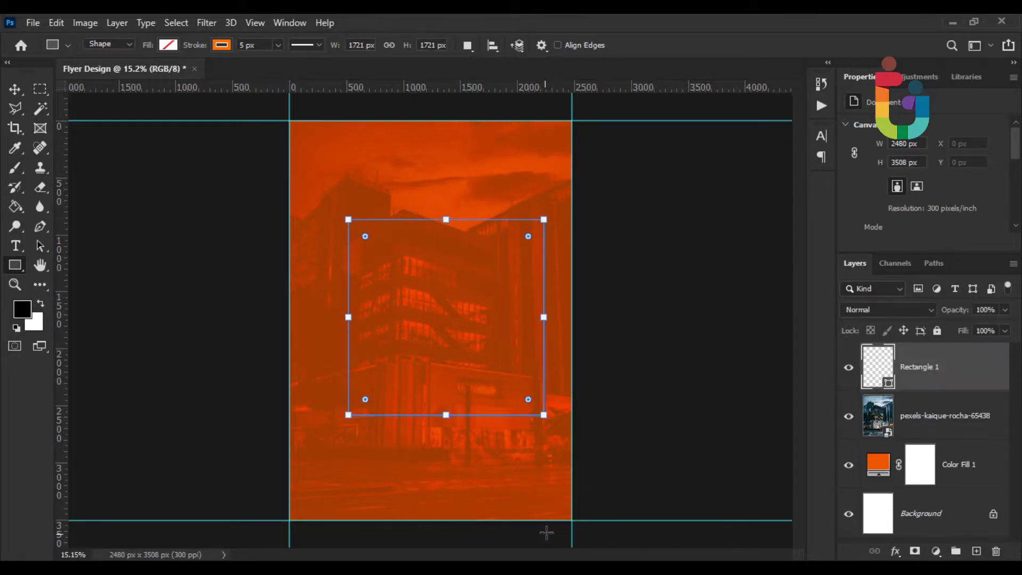
{"action": "left_click_drag", "start_coordinate": [532, 237], "coordinate": [502, 263]}
Step: Remove the rounded square's stroke and fill it with white
{"action": "left_click", "coordinate": [222, 45]}
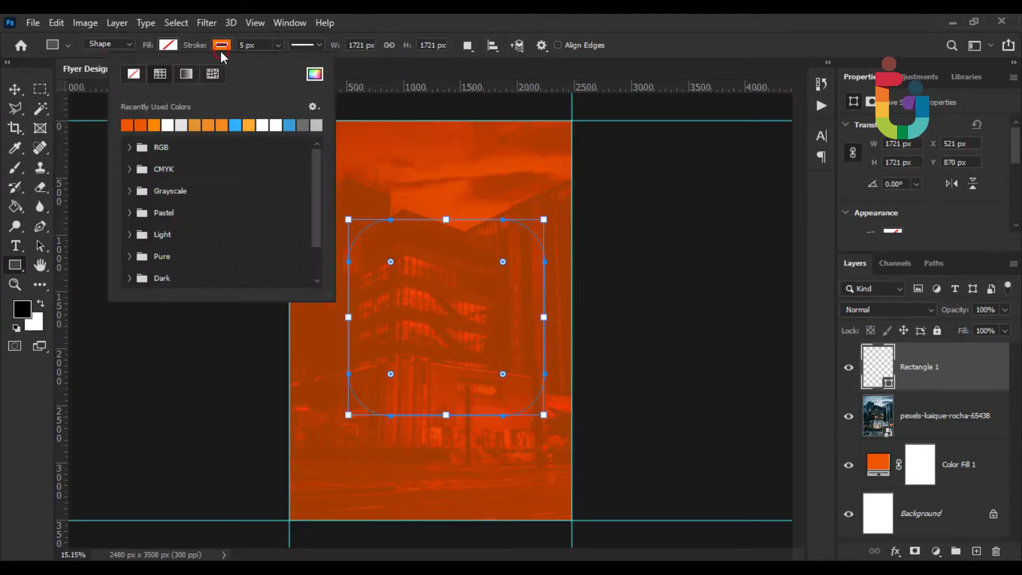
{"action": "left_click", "coordinate": [134, 73]}
{"action": "left_click", "coordinate": [174, 46]}
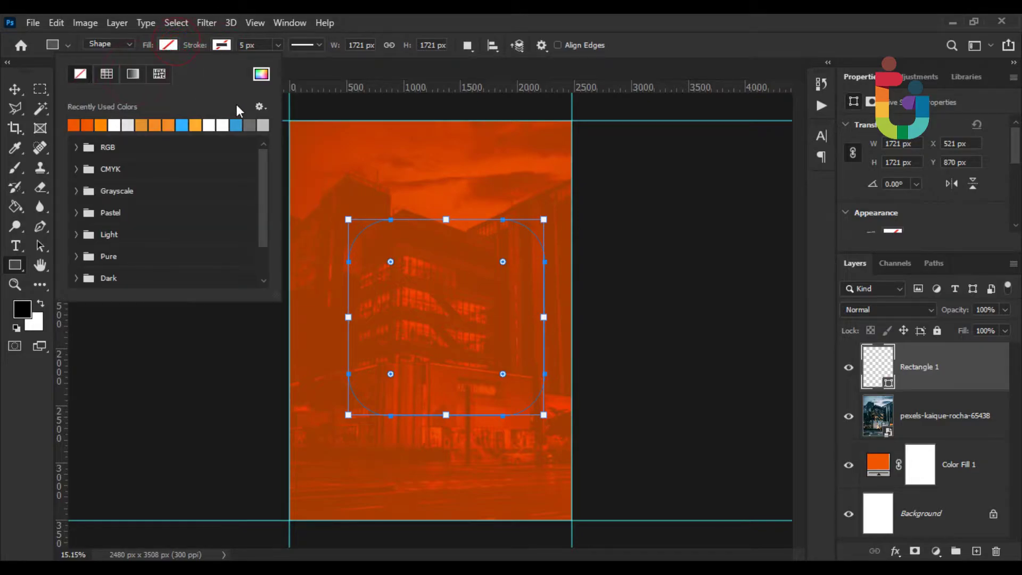
{"action": "left_click", "coordinate": [209, 124]}
{"action": "left_click", "coordinate": [15, 90]}
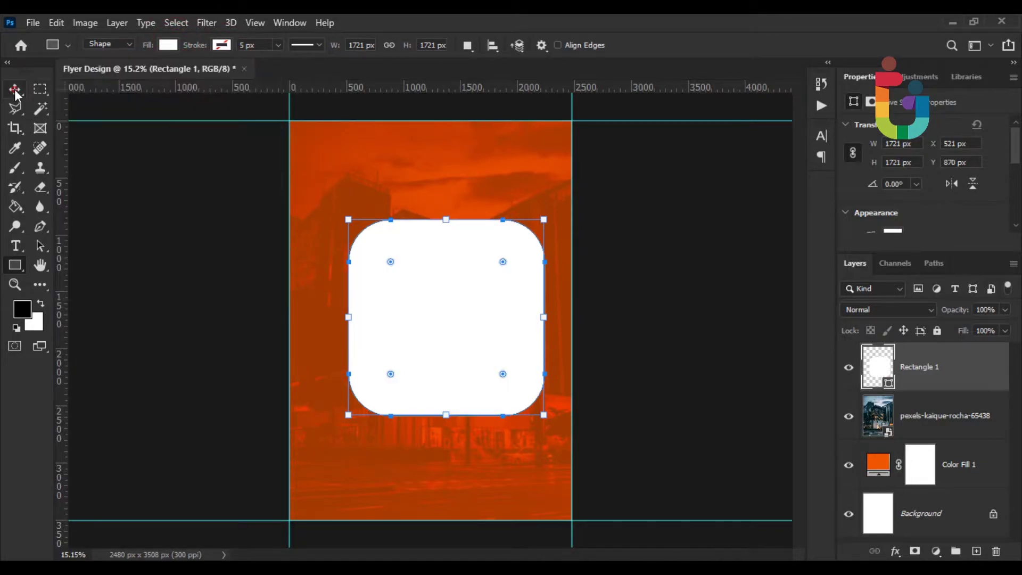
Step: Rotate the white rounded square to -45°, enlarge it to about 1791 px and centre it on the canvas's right edge
{"action": "left_click", "coordinate": [57, 22]}
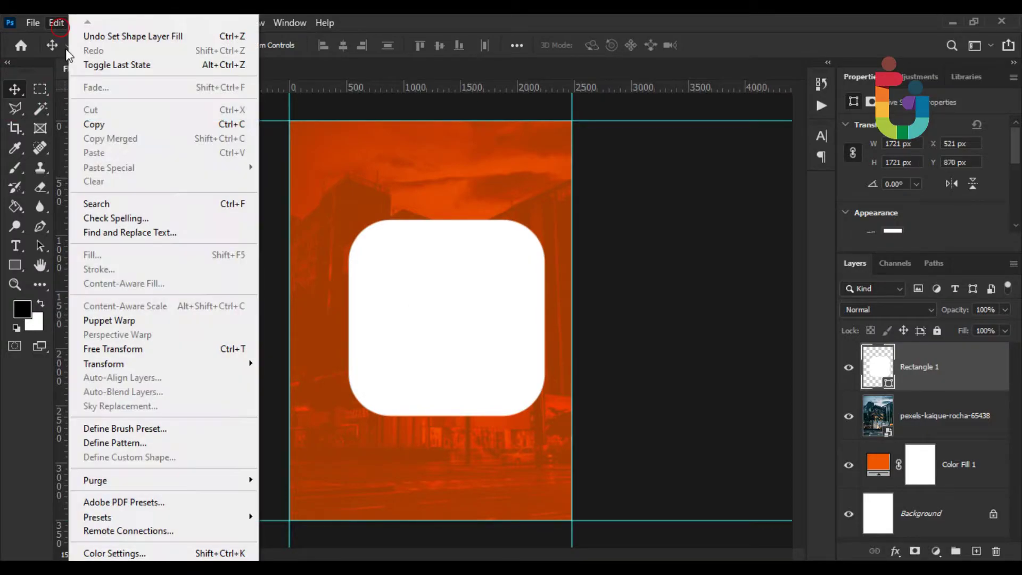
{"action": "left_click", "coordinate": [143, 349]}
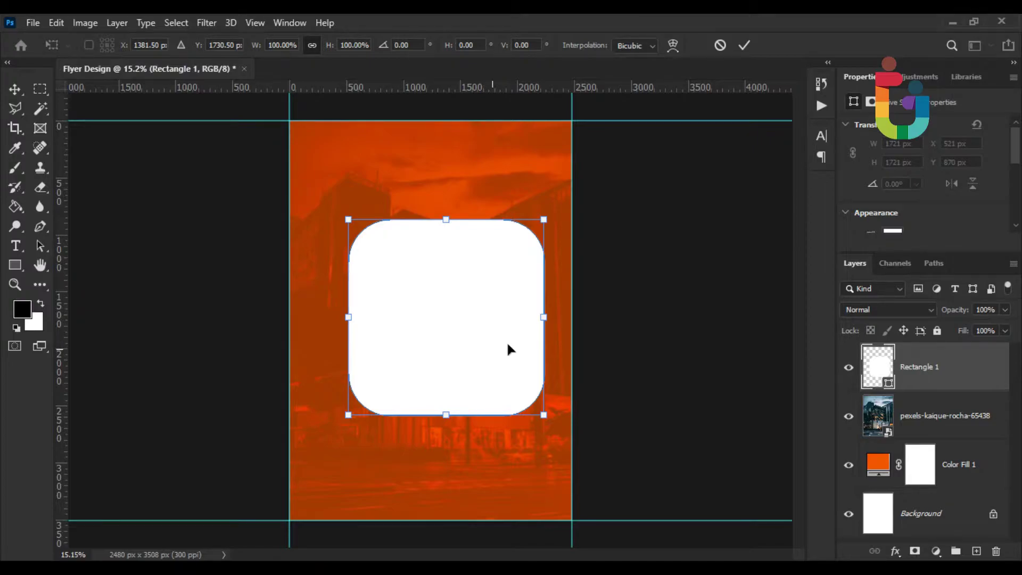
{"action": "left_click_drag", "start_coordinate": [559, 320], "coordinate": [489, 282]}
{"action": "left_click_drag", "start_coordinate": [412, 346], "coordinate": [530, 346]}
{"action": "left_click_drag", "start_coordinate": [429, 326], "coordinate": [424, 327]}
{"action": "left_click_drag", "start_coordinate": [485, 337], "coordinate": [503, 343]}
{"action": "key", "text": "Return"}
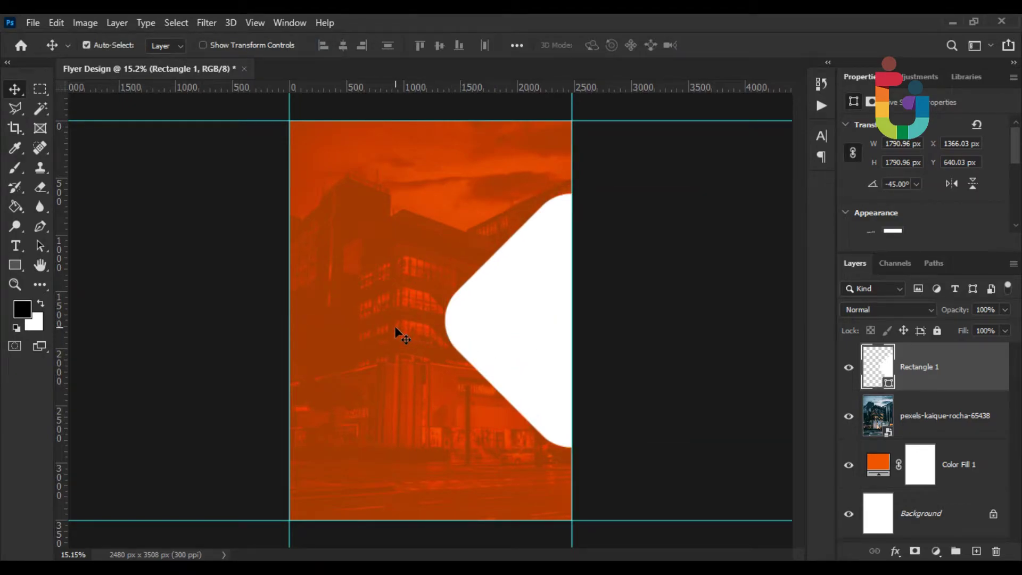
Step: Draw a second square of about 1919 px on a layer directly above the building photo, beneath the white shape
{"action": "left_click", "coordinate": [14, 265]}
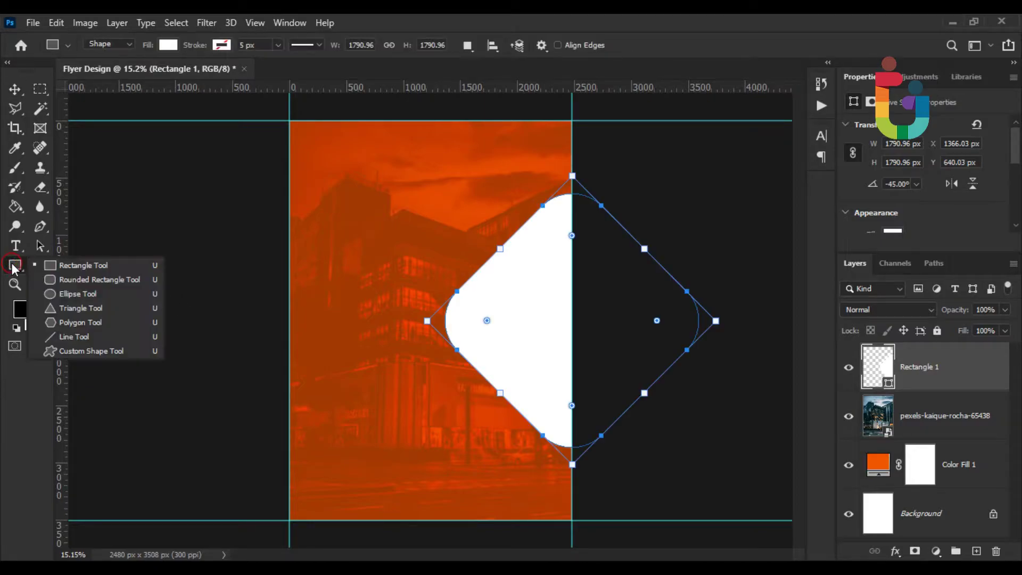
{"action": "left_click", "coordinate": [887, 438]}
{"action": "left_click_drag", "start_coordinate": [333, 216], "coordinate": [552, 506]}
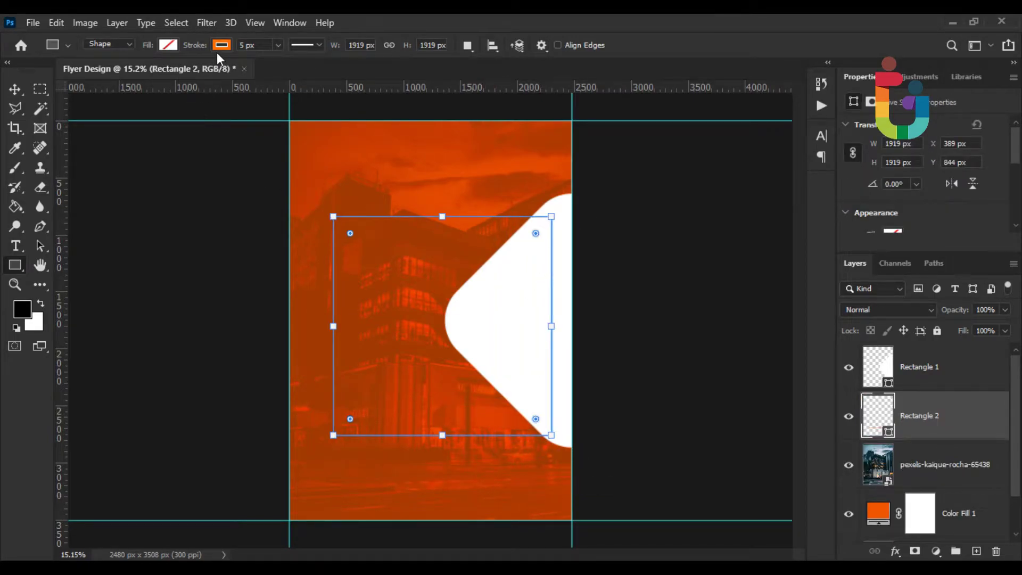
Step: Give the second square no stroke and a white fill, and slightly round its corners
{"action": "left_click", "coordinate": [219, 45]}
{"action": "left_click", "coordinate": [133, 74]}
{"action": "left_click", "coordinate": [169, 46]}
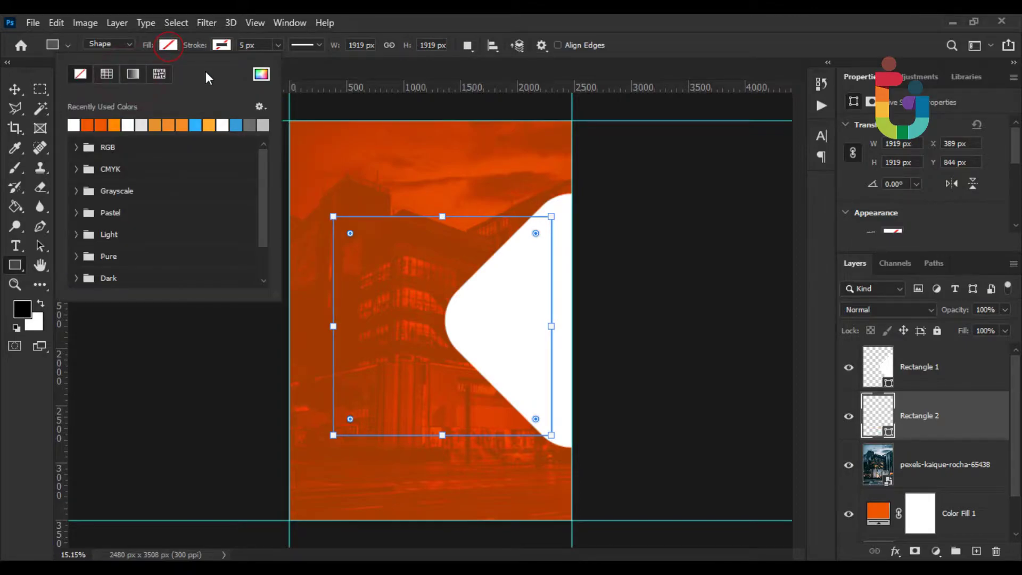
{"action": "left_click", "coordinate": [74, 124]}
{"action": "left_click", "coordinate": [537, 238]}
{"action": "left_click_drag", "start_coordinate": [536, 238], "coordinate": [526, 244]}
{"action": "left_click", "coordinate": [15, 89]}
Step: Recolour the second square with the dark teal foreground colour 003f4c
{"action": "key", "text": "i"}
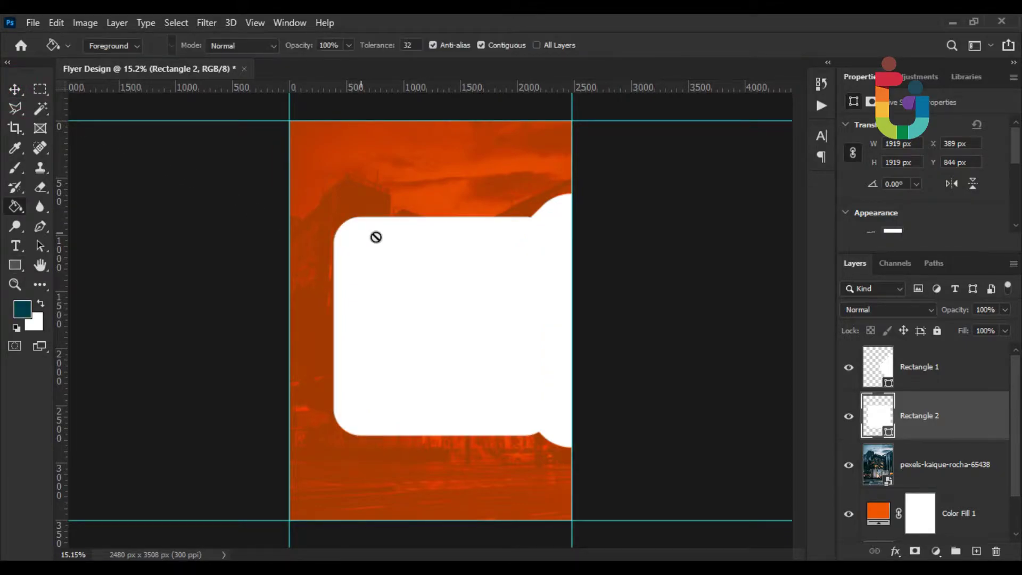
{"action": "double_click", "coordinate": [876, 412]}
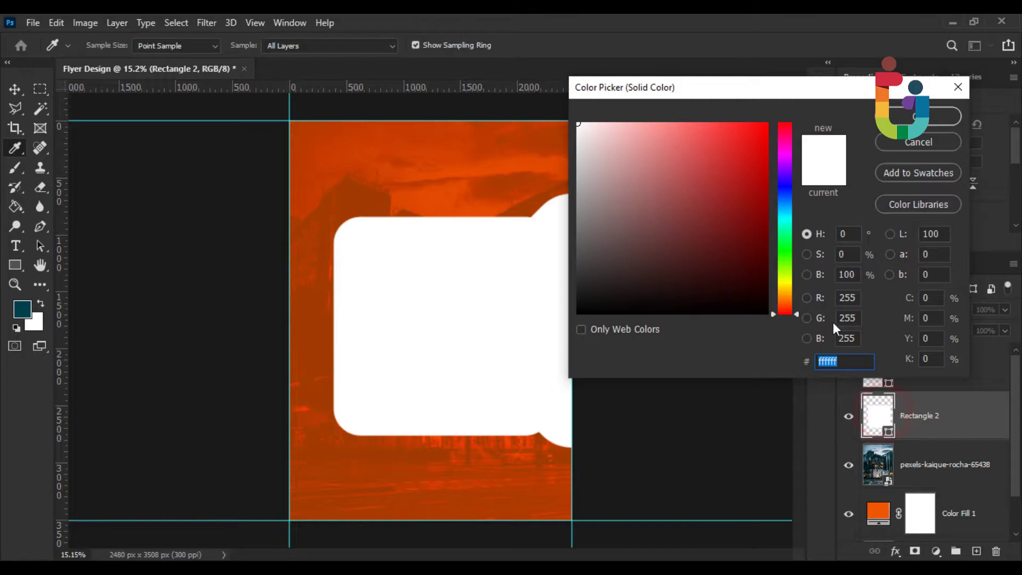
{"action": "right_click", "coordinate": [835, 363]}
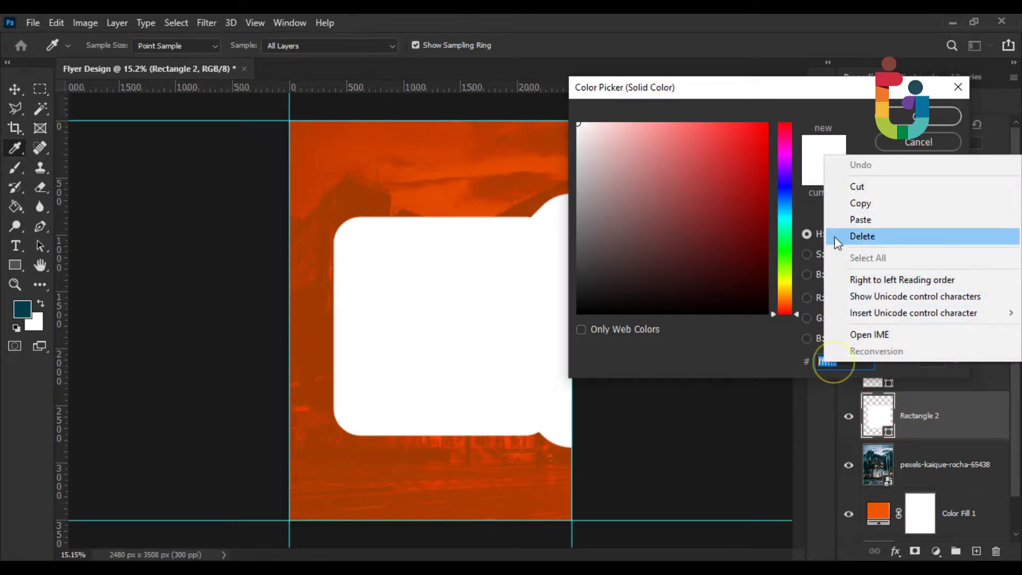
{"action": "left_click", "coordinate": [840, 220]}
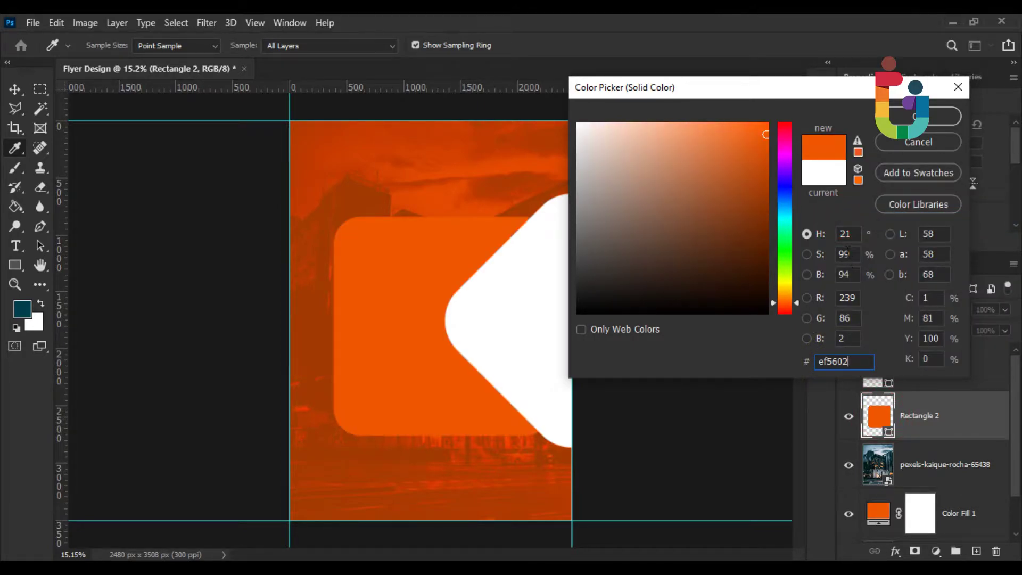
{"action": "left_click", "coordinate": [21, 299]}
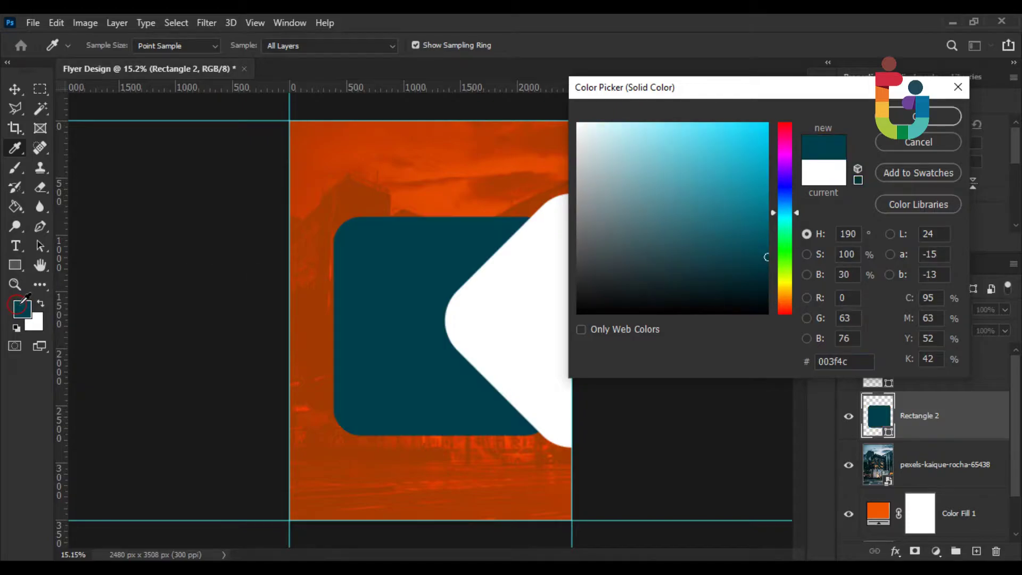
{"action": "key", "text": "g"}
{"action": "left_click", "coordinate": [911, 116]}
Step: Bring the teal square to the front, enlarge it to about 2987 px, and place a vertical guide at the white shape's left tip
{"action": "left_click_drag", "start_coordinate": [919, 415], "coordinate": [912, 355]}
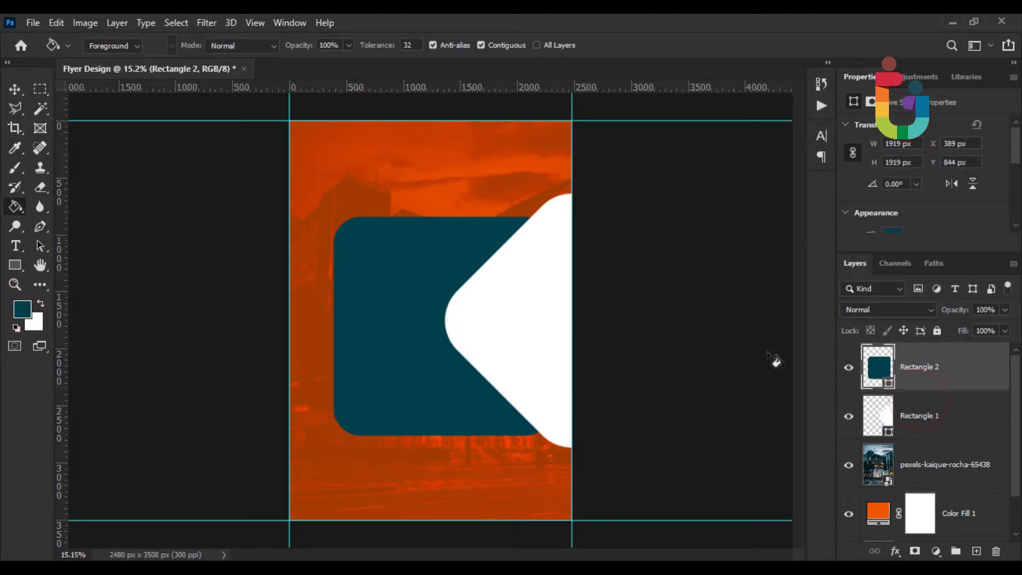
{"action": "left_click", "coordinate": [10, 91]}
{"action": "left_click", "coordinate": [56, 22]}
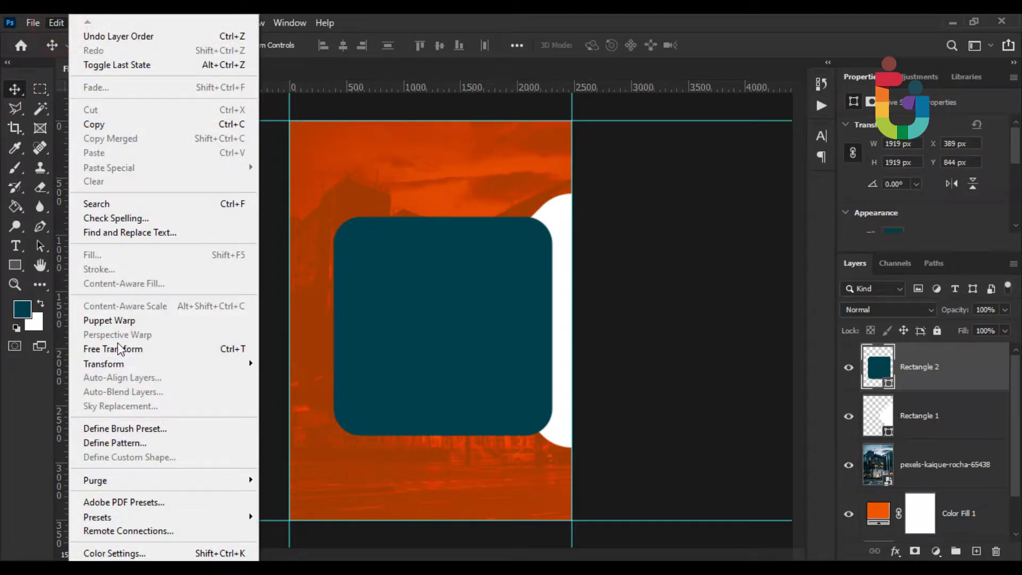
{"action": "left_click", "coordinate": [119, 349]}
{"action": "left_click_drag", "start_coordinate": [553, 215], "coordinate": [672, 327]}
{"action": "left_click_drag", "start_coordinate": [61, 393], "coordinate": [443, 393]}
{"action": "left_click_drag", "start_coordinate": [537, 361], "coordinate": [437, 366]}
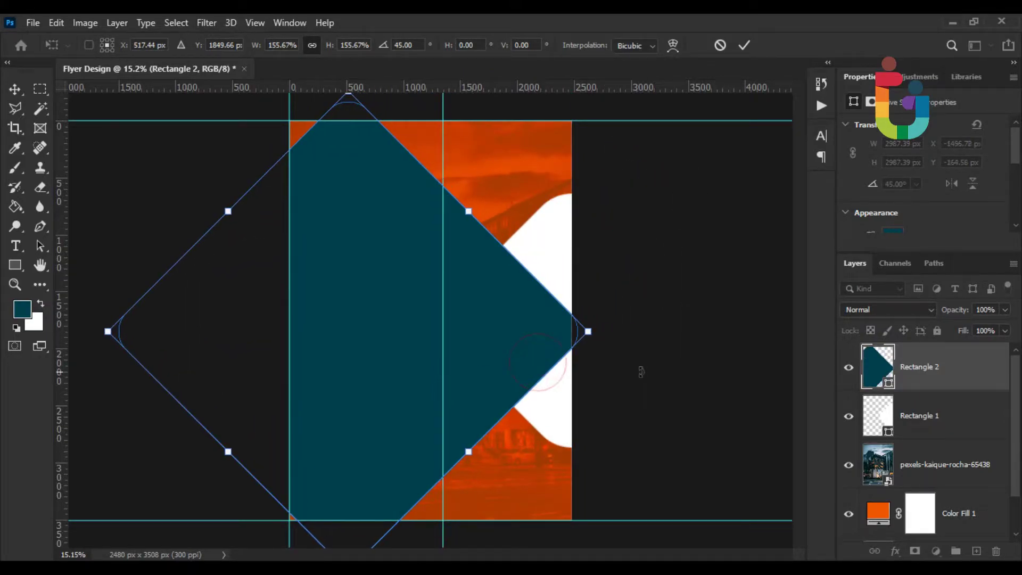
Step: Rotate the teal square to about 27° and position it so its lower right edge meets the middle guide at the canvas bottom
{"action": "left_click_drag", "start_coordinate": [620, 339], "coordinate": [589, 263]}
{"action": "left_click_drag", "start_coordinate": [502, 313], "coordinate": [482, 347]}
{"action": "key", "text": "Return"}
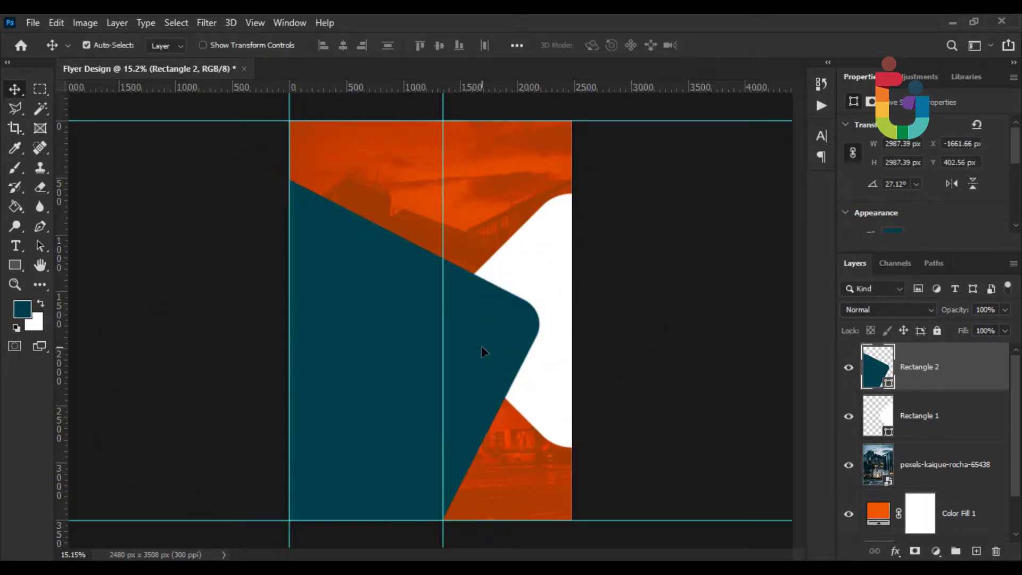
Step: Move the teal shape's layer back beneath the white shape's layer
{"action": "left_click_drag", "start_coordinate": [913, 369], "coordinate": [905, 416]}
{"action": "key", "text": "ctrl+plus"}
{"action": "key", "text": "ctrl+minus"}
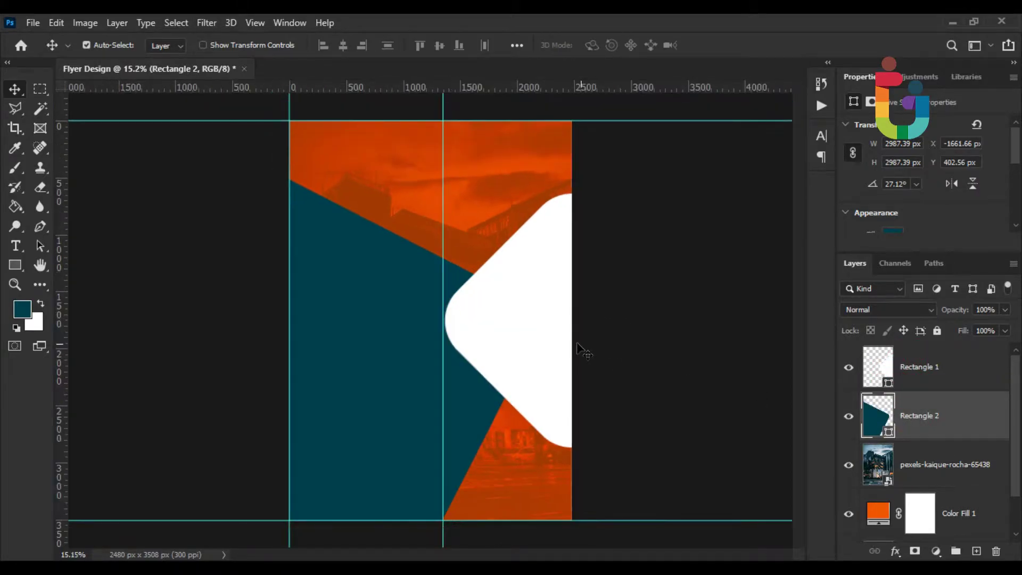
Step: Rename the white shape's layer as Shape 1 and the large teal shape's layer as Shape 2
{"action": "double_click", "coordinate": [910, 367]}
{"action": "type", "text": "Shape"}
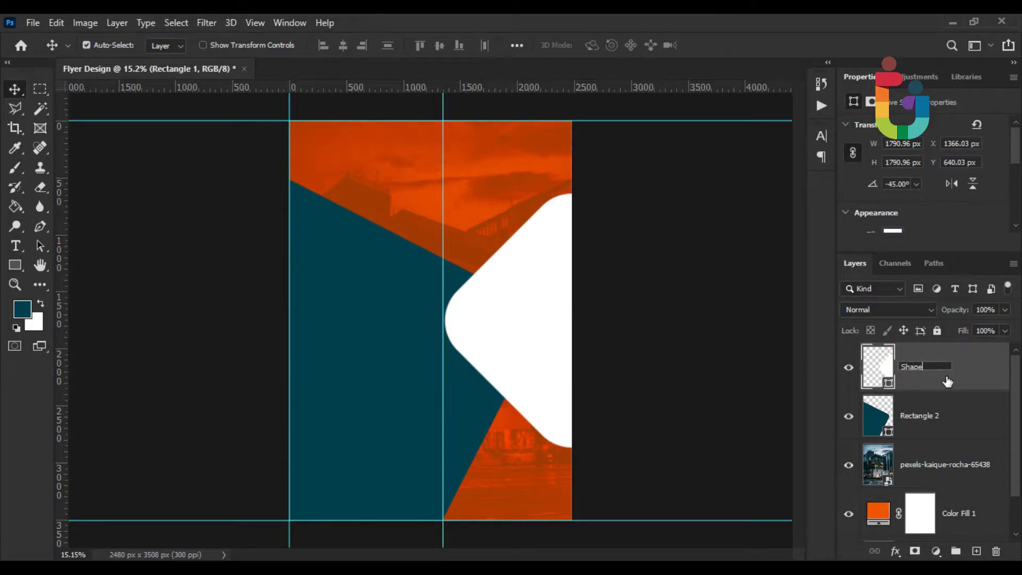
{"action": "key", "text": "Return"}
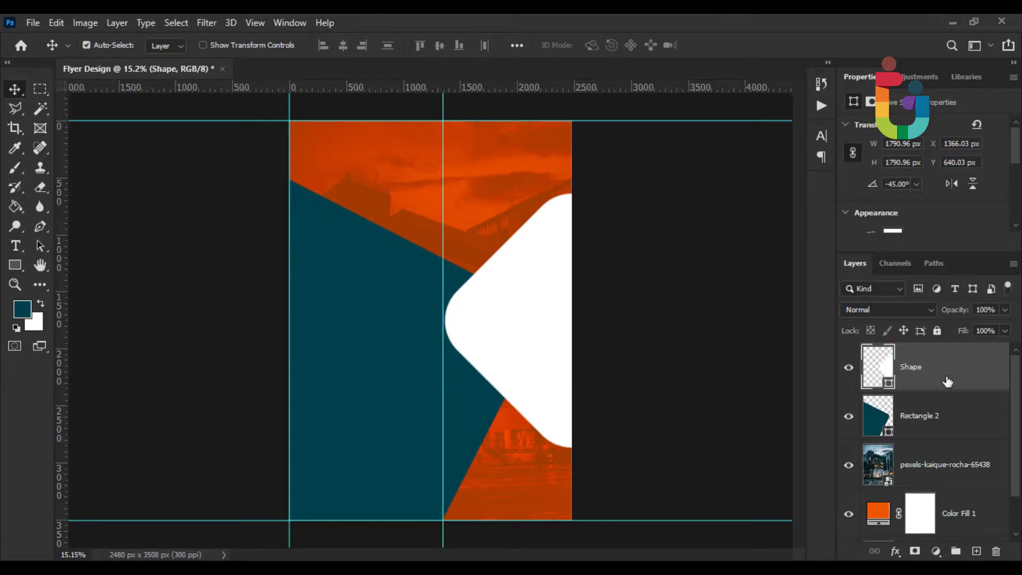
{"action": "double_click", "coordinate": [914, 372]}
{"action": "double_click", "coordinate": [920, 417]}
{"action": "type", "text": "Shape"}
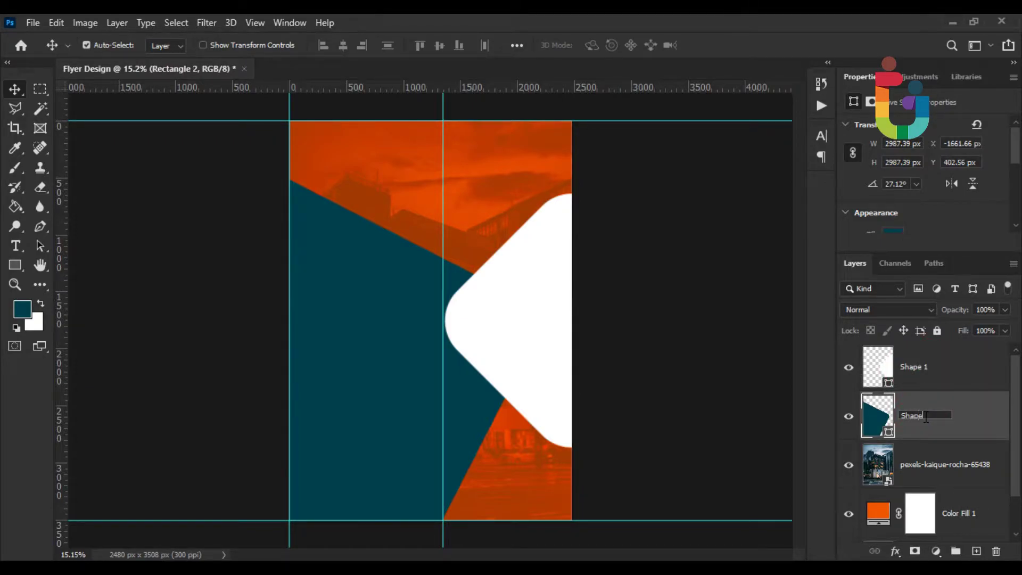
{"action": "key", "text": "Return"}
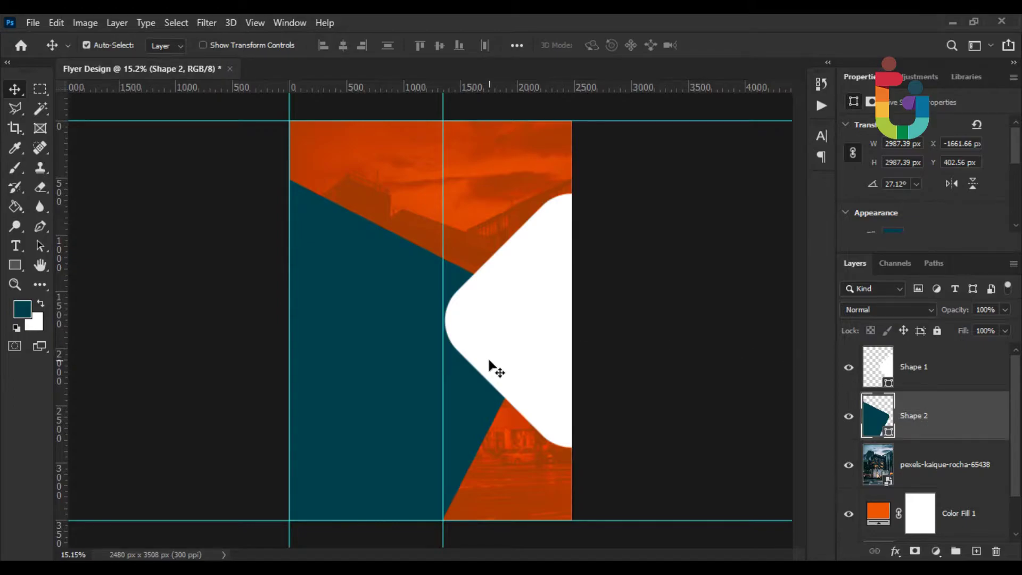
Step: Draw a rounded square about 1378 px wide just above the photo layer, with no stroke and dark teal fill
{"action": "left_click", "coordinate": [16, 266]}
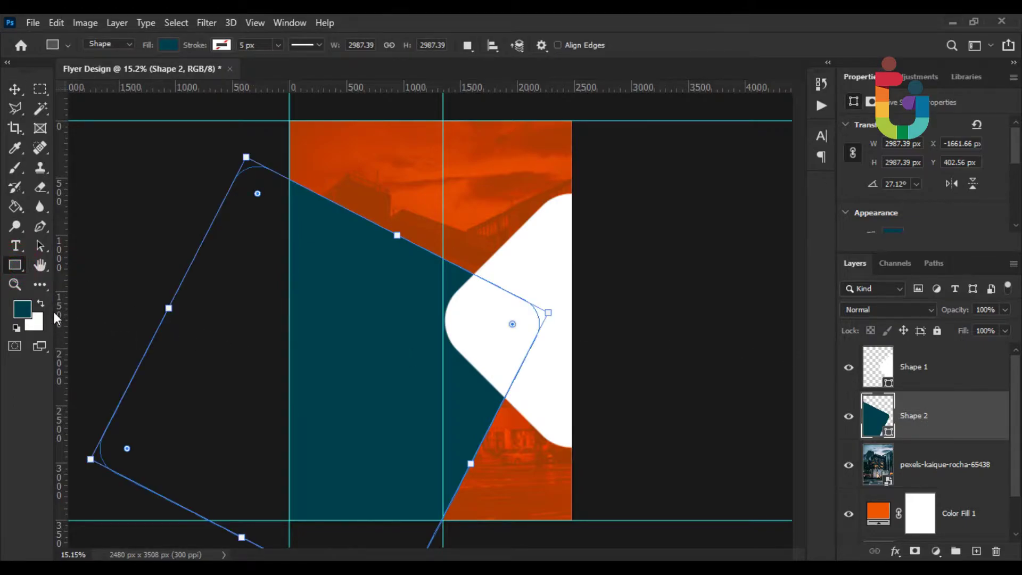
{"action": "left_click", "coordinate": [905, 471]}
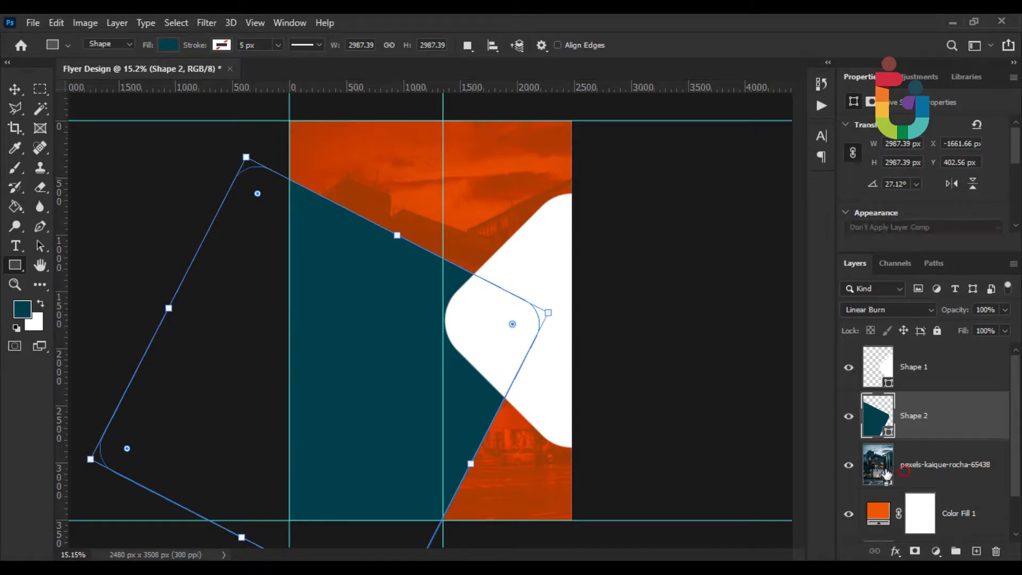
{"action": "left_click_drag", "start_coordinate": [353, 235], "coordinate": [510, 391]}
{"action": "left_click_drag", "start_coordinate": [370, 250], "coordinate": [390, 272]}
{"action": "left_click", "coordinate": [222, 46]}
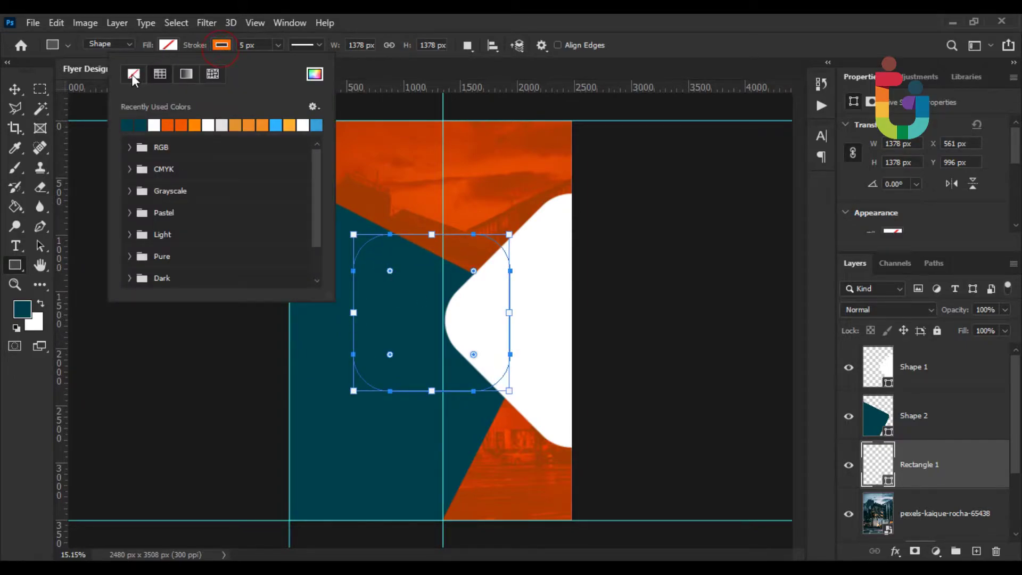
{"action": "left_click", "coordinate": [168, 47]}
{"action": "left_click", "coordinate": [81, 125]}
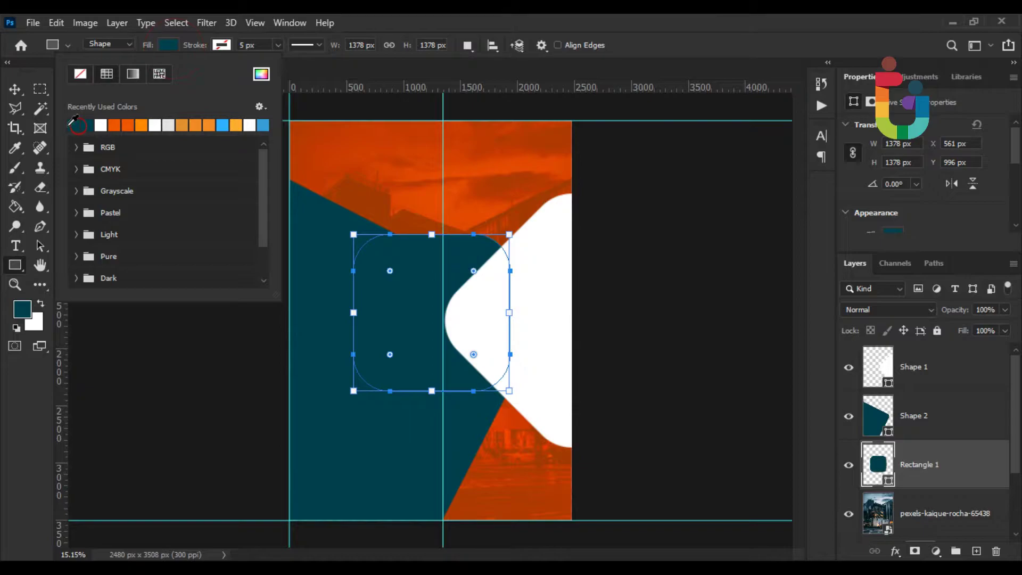
Step: Rotate the new teal square to -45° and place it in the canvas's upper right corner behind the white shape
{"action": "left_click", "coordinate": [15, 89]}
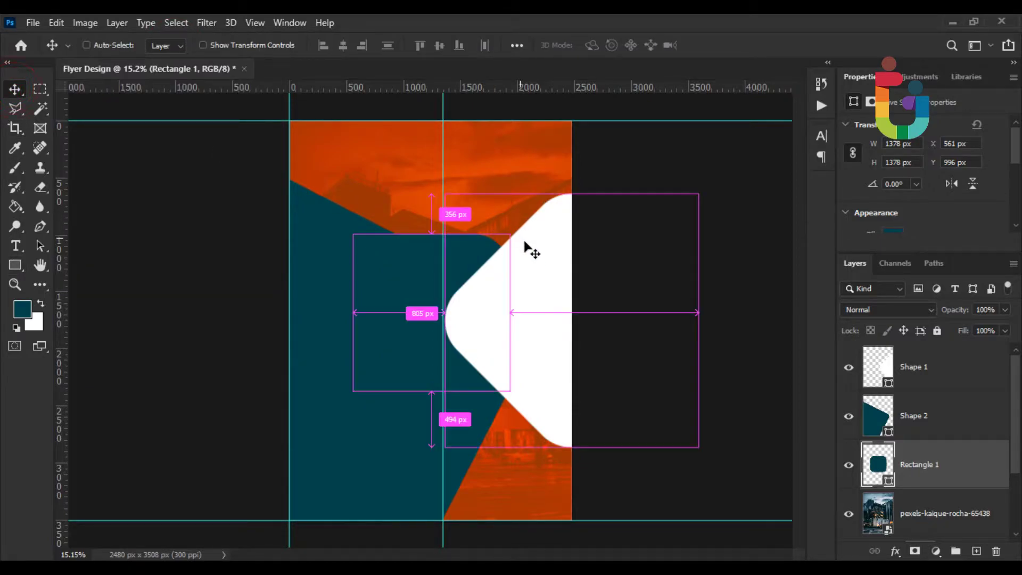
{"action": "key", "text": "ctrl+t"}
{"action": "left_click_drag", "start_coordinate": [531, 228], "coordinate": [442, 171]}
{"action": "left_click_drag", "start_coordinate": [445, 266], "coordinate": [578, 145]}
{"action": "key", "text": "Return"}
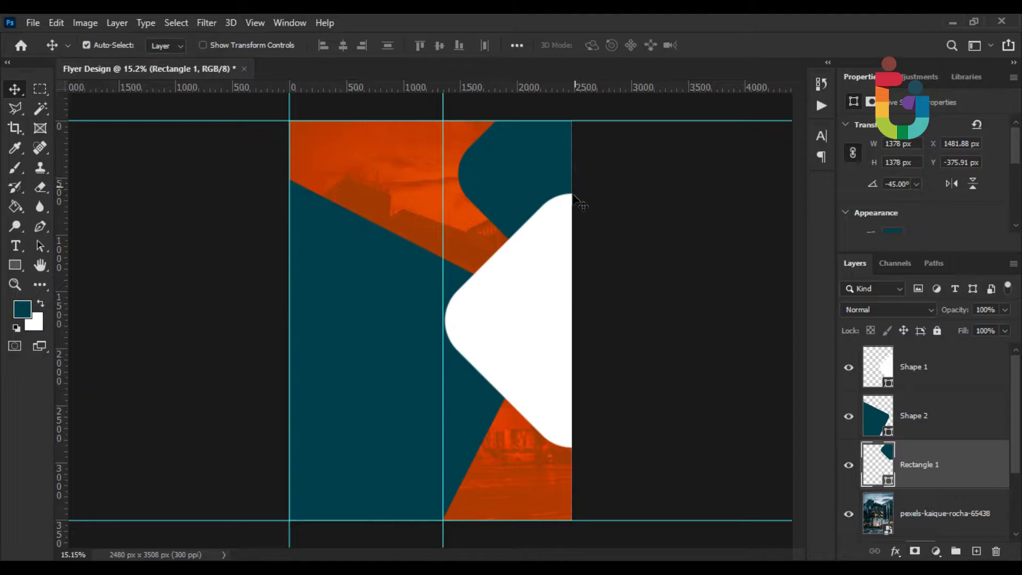
Step: Shift the small teal shape further off the canvas's upper right corner, keeping its lower edge tucked behind the white shape
{"action": "left_click", "coordinate": [517, 171]}
{"action": "left_click", "coordinate": [903, 213]}
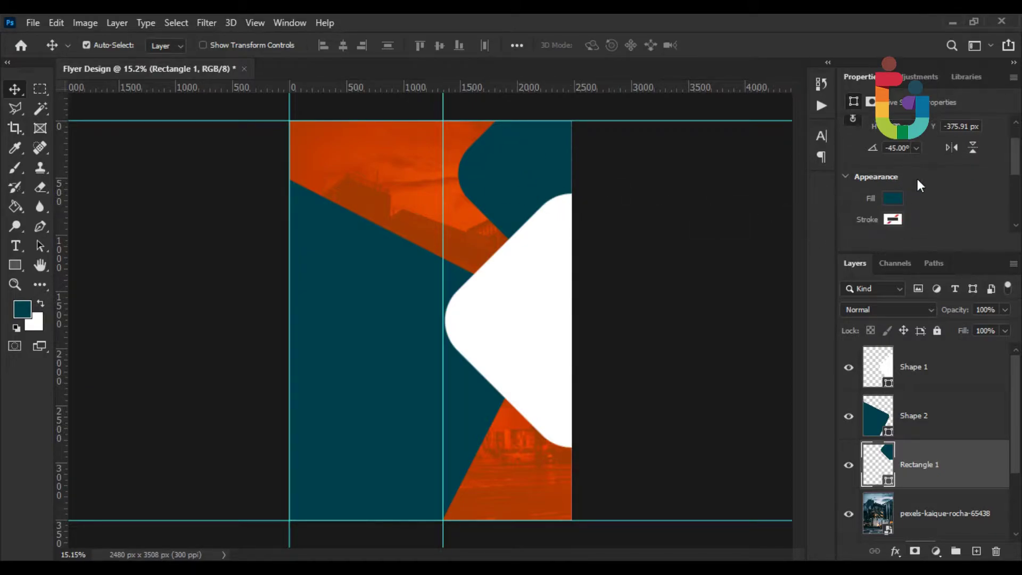
{"action": "scroll", "coordinate": [918, 179], "scroll_direction": "down", "scroll_amount": 2}
{"action": "scroll", "coordinate": [519, 232], "scroll_direction": "down", "scroll_amount": 4}
{"action": "scroll", "coordinate": [515, 225], "scroll_direction": "up", "scroll_amount": 4}
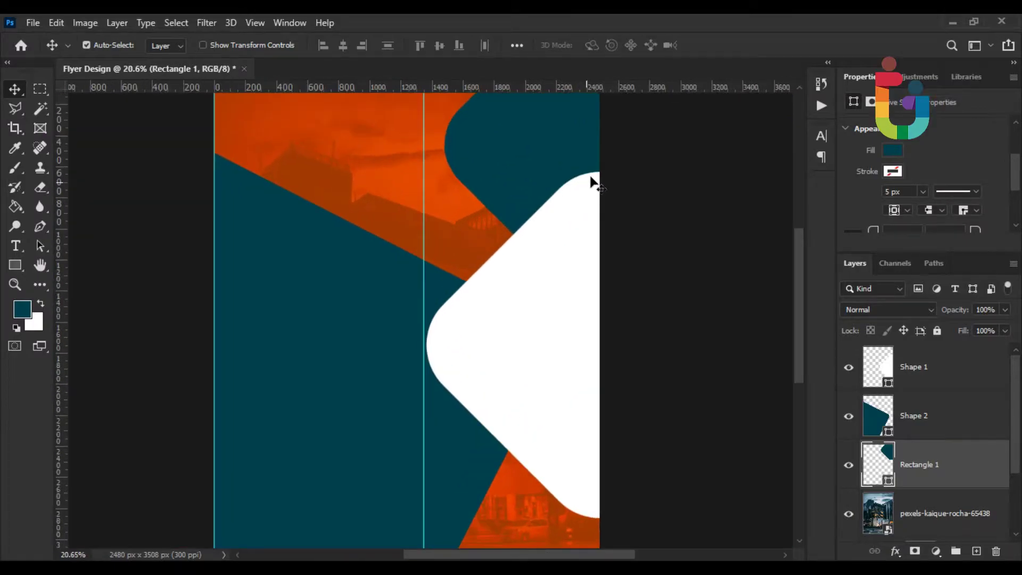
{"action": "left_click_drag", "start_coordinate": [589, 182], "coordinate": [504, 278]}
{"action": "left_click", "coordinate": [457, 254]}
{"action": "left_click_drag", "start_coordinate": [497, 241], "coordinate": [497, 235]}
{"action": "key", "text": "ctrl+minus"}
{"action": "scroll", "coordinate": [953, 210], "scroll_direction": "up", "scroll_amount": 1}
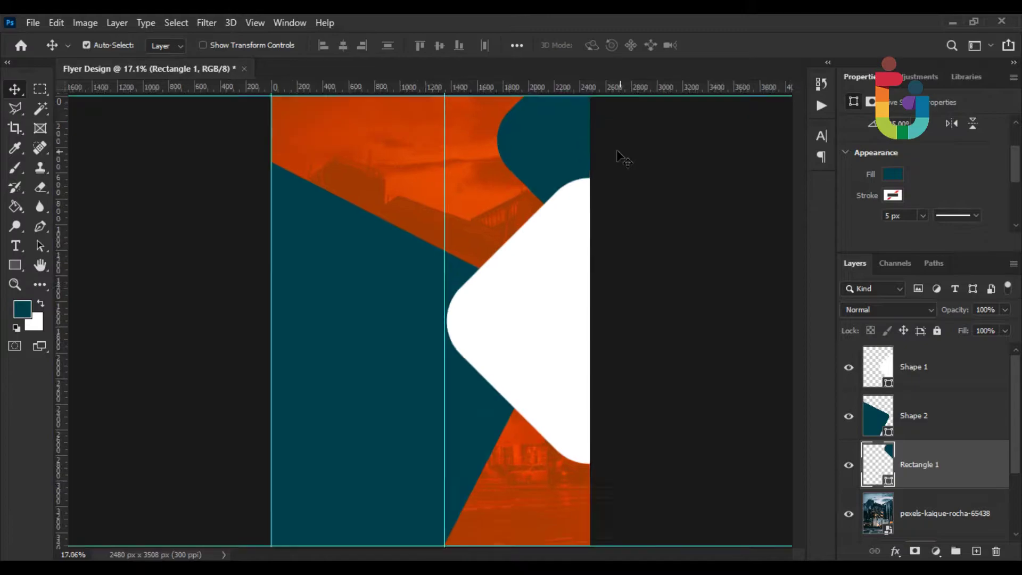
Step: Increase all corner radii of the small teal shape to 419 px
{"action": "scroll", "coordinate": [629, 155], "scroll_direction": "up", "scroll_amount": 3}
{"action": "left_click_drag", "start_coordinate": [1019, 187], "coordinate": [1018, 218]}
{"action": "left_click", "coordinate": [874, 163]}
{"action": "left_click_drag", "start_coordinate": [880, 166], "coordinate": [926, 166]}
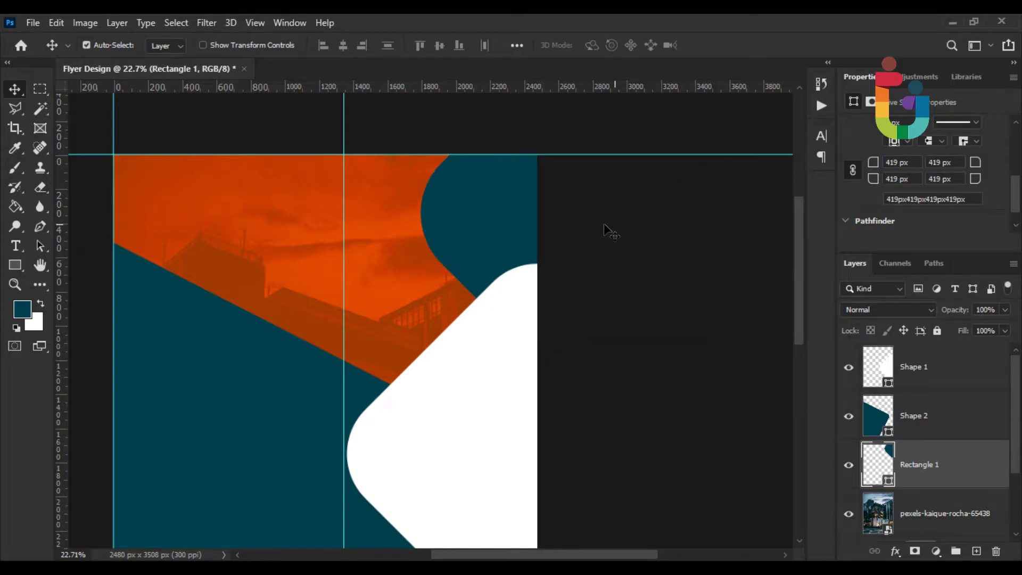
{"action": "scroll", "coordinate": [570, 252], "scroll_direction": "down", "scroll_amount": 2}
{"action": "scroll", "coordinate": [559, 258], "scroll_direction": "up", "scroll_amount": 1}
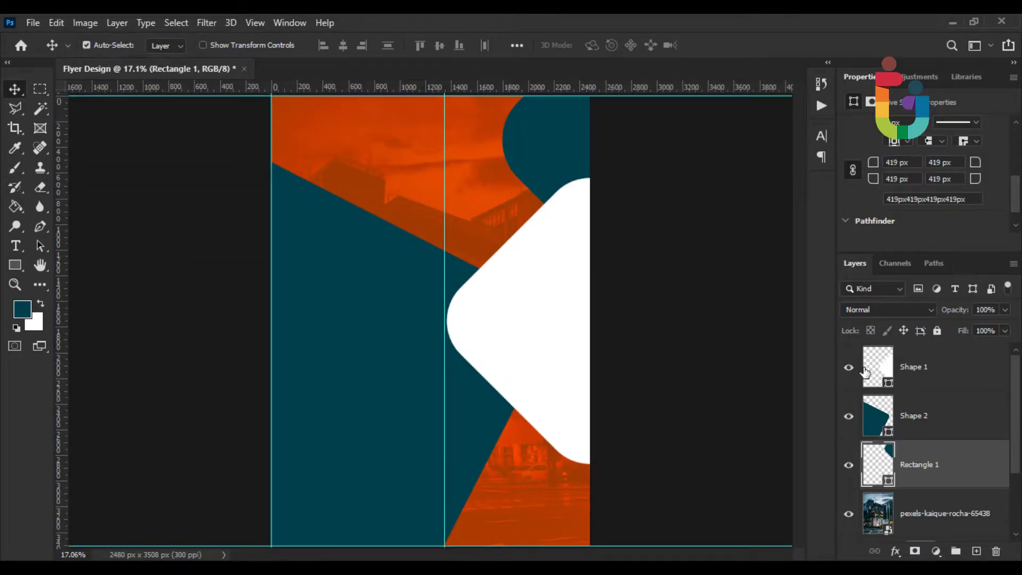
Step: Rename the small teal shape's layer as Shape 3
{"action": "double_click", "coordinate": [927, 471]}
{"action": "type", "text": "Shape 3"}
{"action": "key", "text": "Return"}
{"action": "scroll", "coordinate": [418, 323], "scroll_direction": "down", "scroll_amount": 1}
{"action": "scroll", "coordinate": [417, 324], "scroll_direction": "up", "scroll_amount": 1}
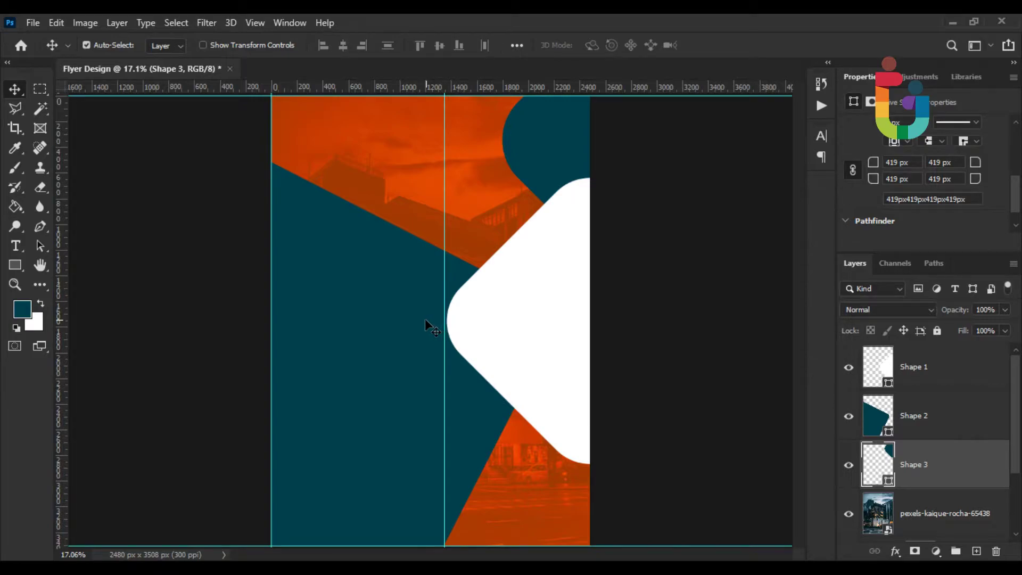
Step: Draw a rounded square about 1176 px wide over the lower left of the canvas, just above the photo layer
{"action": "scroll", "coordinate": [423, 320], "scroll_direction": "down", "scroll_amount": 1}
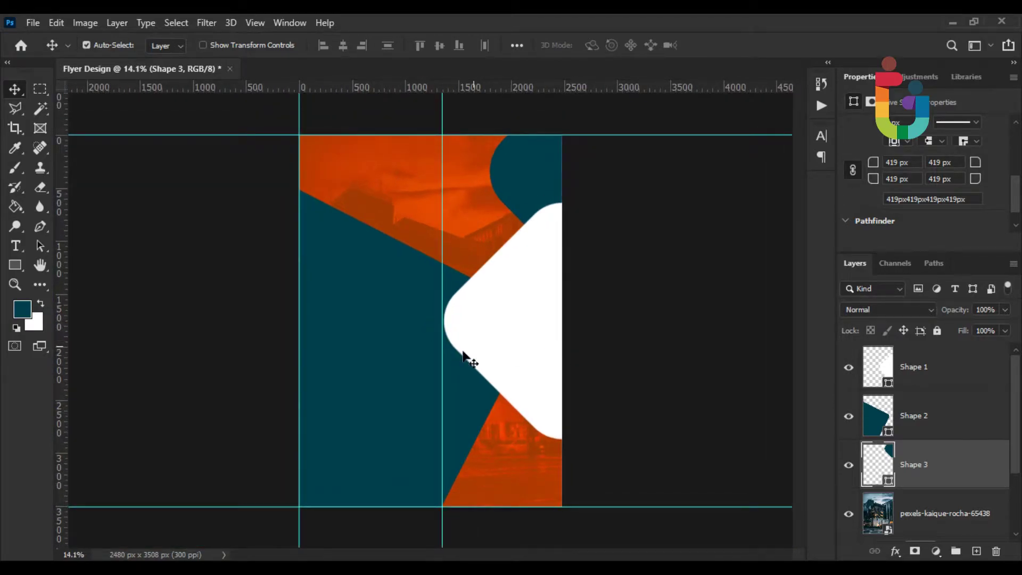
{"action": "left_click", "coordinate": [929, 520]}
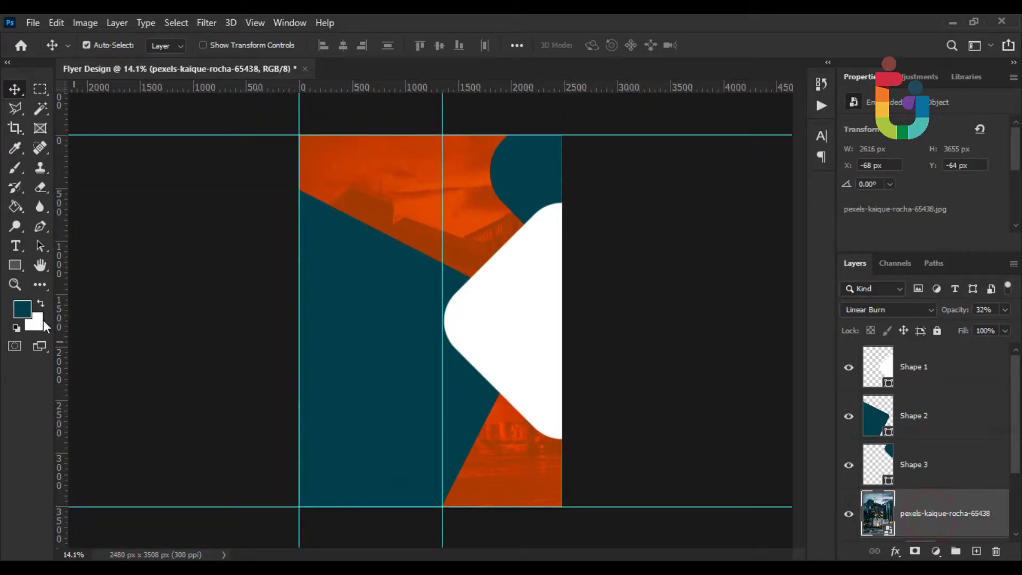
{"action": "left_click", "coordinate": [8, 264]}
{"action": "left_click", "coordinate": [91, 265]}
{"action": "left_click_drag", "start_coordinate": [327, 333], "coordinate": [456, 438]}
{"action": "left_click_drag", "start_coordinate": [345, 351], "coordinate": [357, 364]}
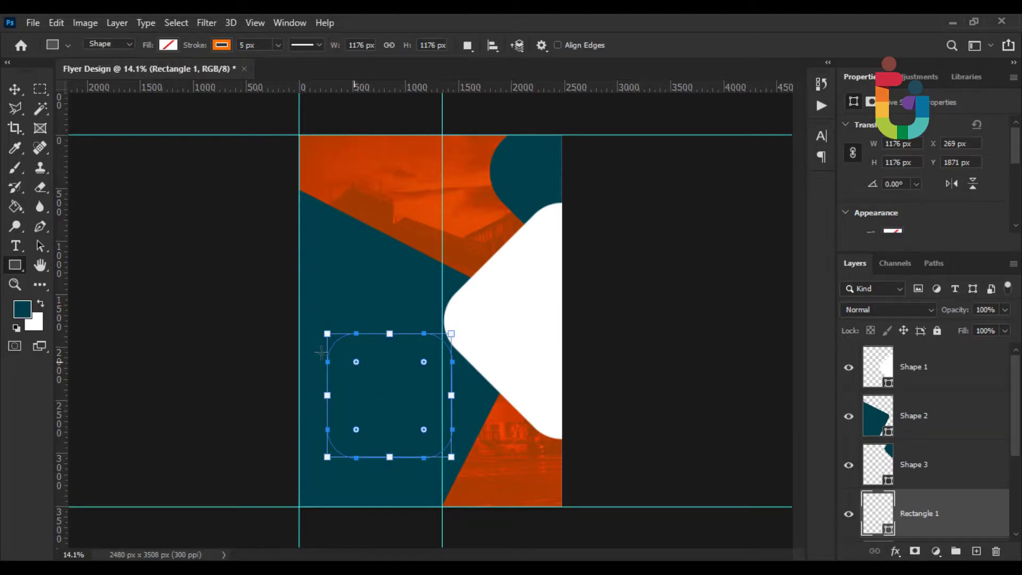
Step: Remove the new square's stroke and fill it with white
{"action": "left_click", "coordinate": [222, 44]}
{"action": "left_click", "coordinate": [131, 74]}
{"action": "left_click", "coordinate": [168, 44]}
{"action": "left_click", "coordinate": [100, 126]}
Step: Move the new white square's layer up between Shape 1 and Shape 2
{"action": "left_click", "coordinate": [15, 89]}
{"action": "left_click", "coordinate": [15, 89]}
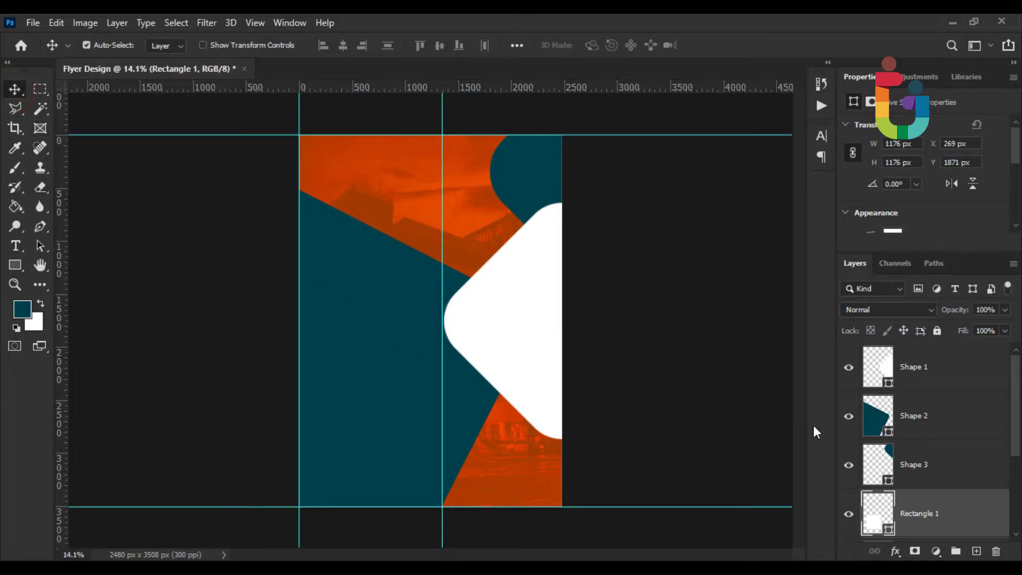
{"action": "scroll", "coordinate": [921, 502], "scroll_direction": "down", "scroll_amount": 2}
{"action": "scroll", "coordinate": [929, 475], "scroll_direction": "up", "scroll_amount": 2}
{"action": "left_click_drag", "start_coordinate": [933, 500], "coordinate": [921, 400]}
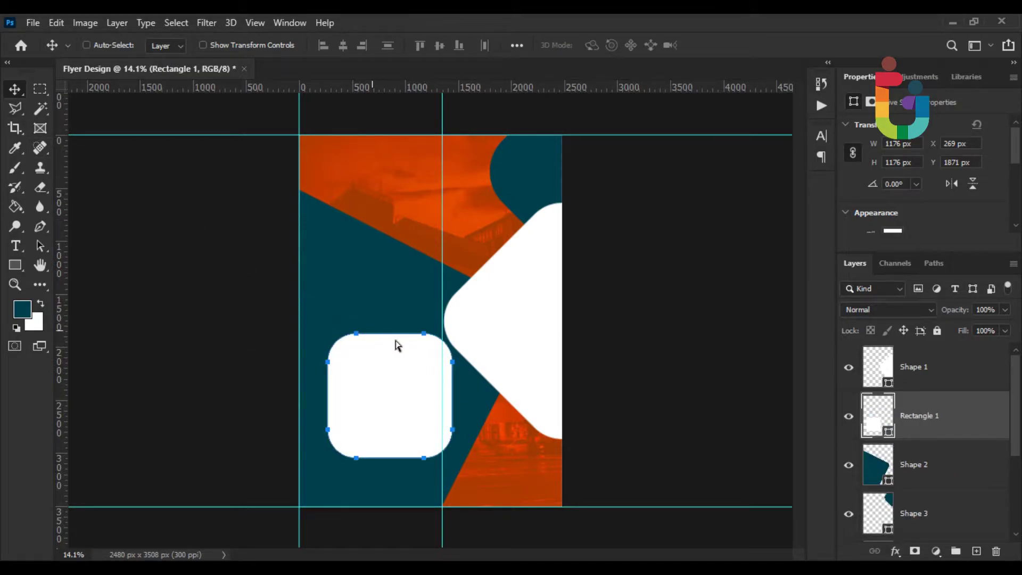
Step: Rotate the new white square 45°, enlarge it to about 1301 px and position it over the canvas's lower left corner
{"action": "key", "text": "ctrl+t"}
{"action": "left_click_drag", "start_coordinate": [472, 328], "coordinate": [481, 401]}
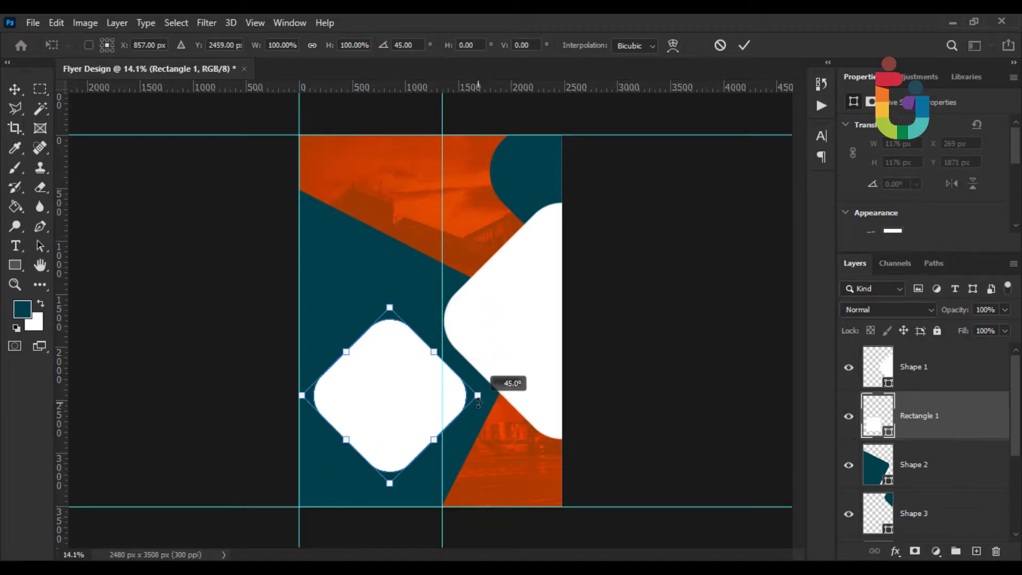
{"action": "left_click_drag", "start_coordinate": [387, 402], "coordinate": [295, 478]}
{"action": "left_click_drag", "start_coordinate": [387, 471], "coordinate": [360, 467]}
{"action": "key", "text": "Return"}
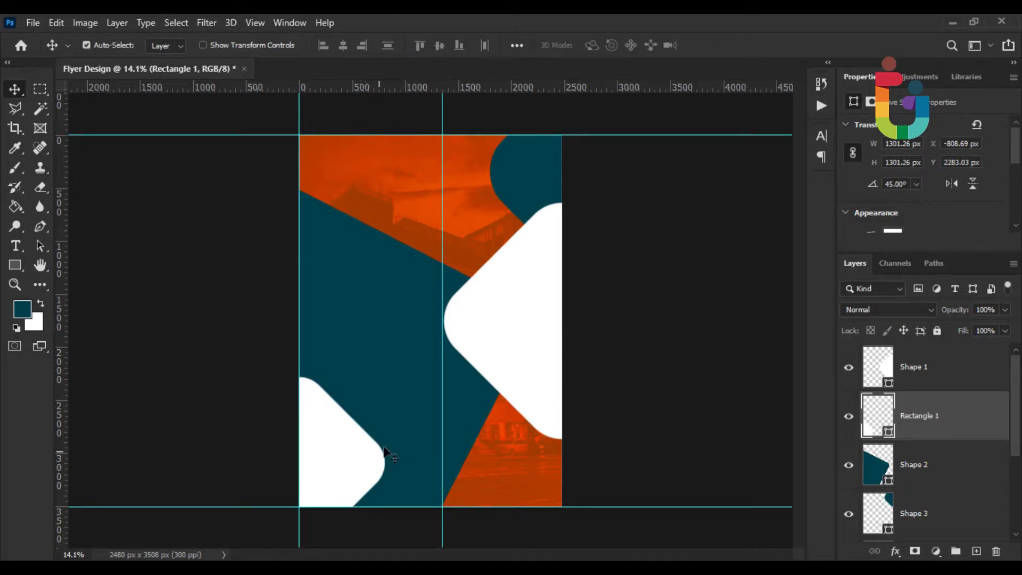
Step: Shrink the lower white square to about 1138 px and reposition it so both its upper and right tips lie inside the canvas
{"action": "scroll", "coordinate": [405, 467], "scroll_direction": "up", "scroll_amount": 2}
{"action": "left_click_drag", "start_coordinate": [330, 480], "coordinate": [330, 399]}
{"action": "key", "text": "ctrl+t"}
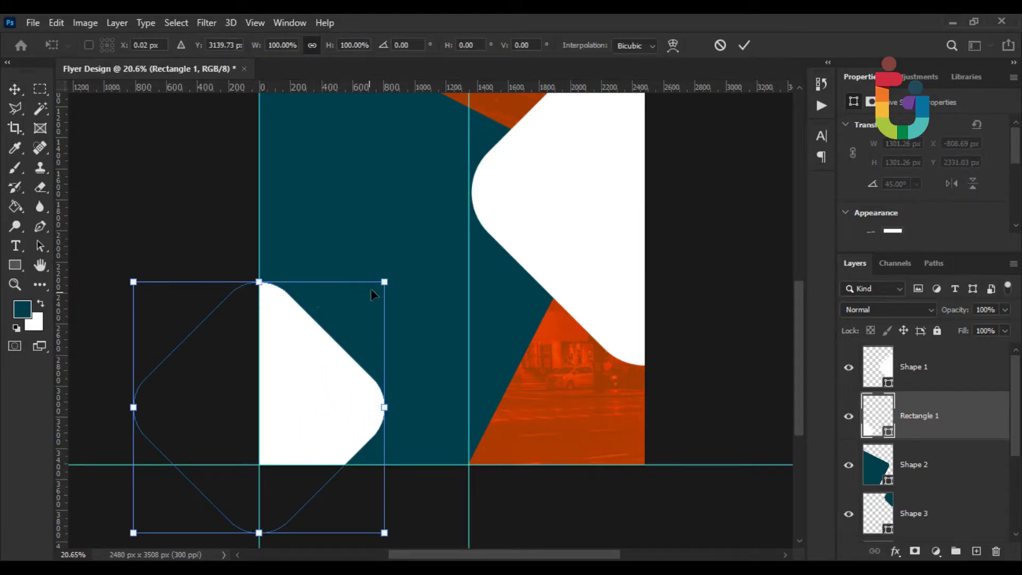
{"action": "left_click_drag", "start_coordinate": [383, 282], "coordinate": [353, 313]}
{"action": "left_click_drag", "start_coordinate": [311, 381], "coordinate": [323, 382]}
{"action": "key", "text": "Return"}
{"action": "scroll", "coordinate": [323, 381], "scroll_direction": "down", "scroll_amount": 1}
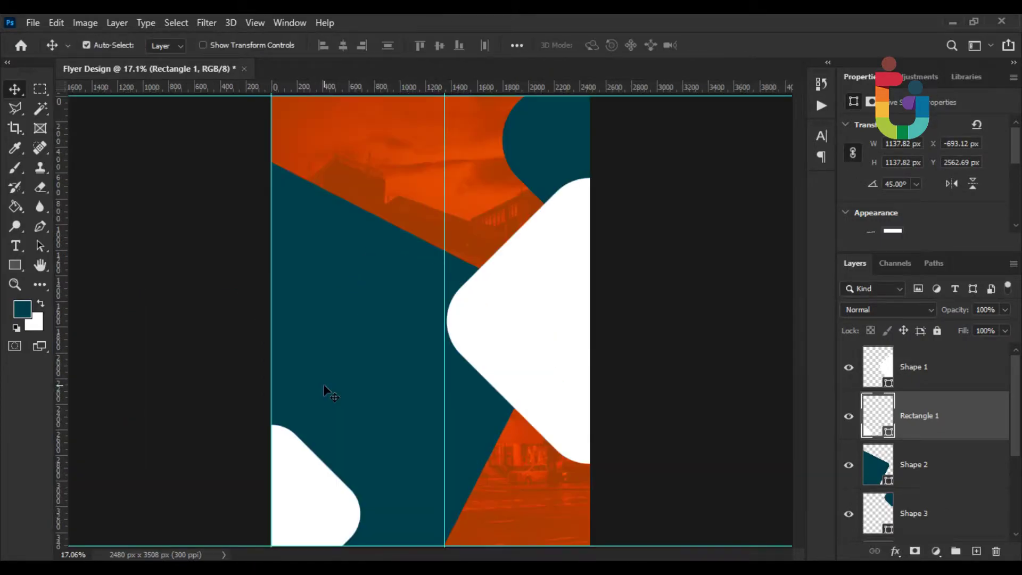
{"action": "scroll", "coordinate": [324, 384], "scroll_direction": "up", "scroll_amount": 1}
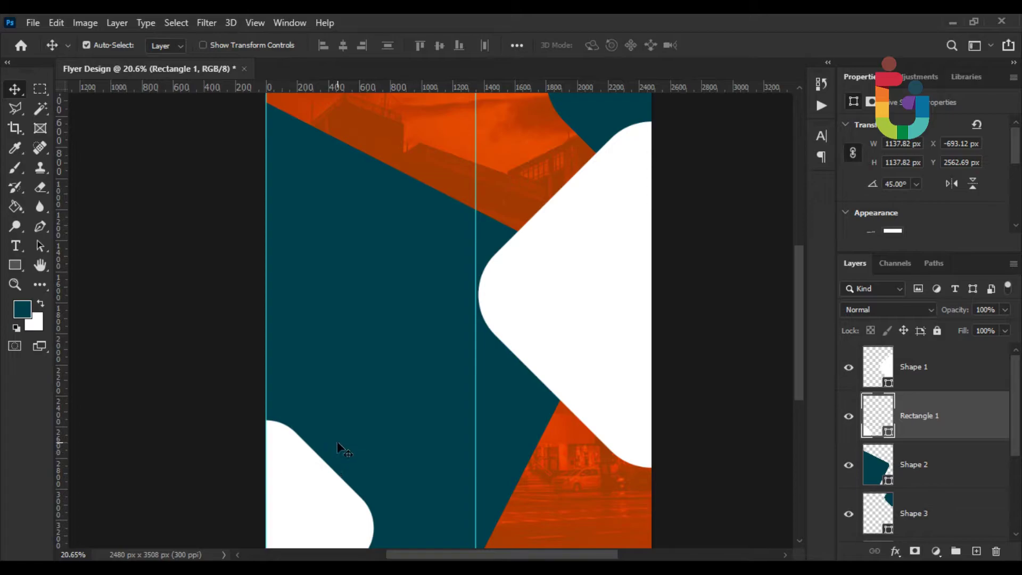
{"action": "left_click_drag", "start_coordinate": [337, 436], "coordinate": [339, 323]}
{"action": "left_click_drag", "start_coordinate": [314, 379], "coordinate": [357, 375]}
Step: Increase all corner radii of the lower white shape to 330 px
{"action": "scroll", "coordinate": [936, 224], "scroll_direction": "down", "scroll_amount": 3}
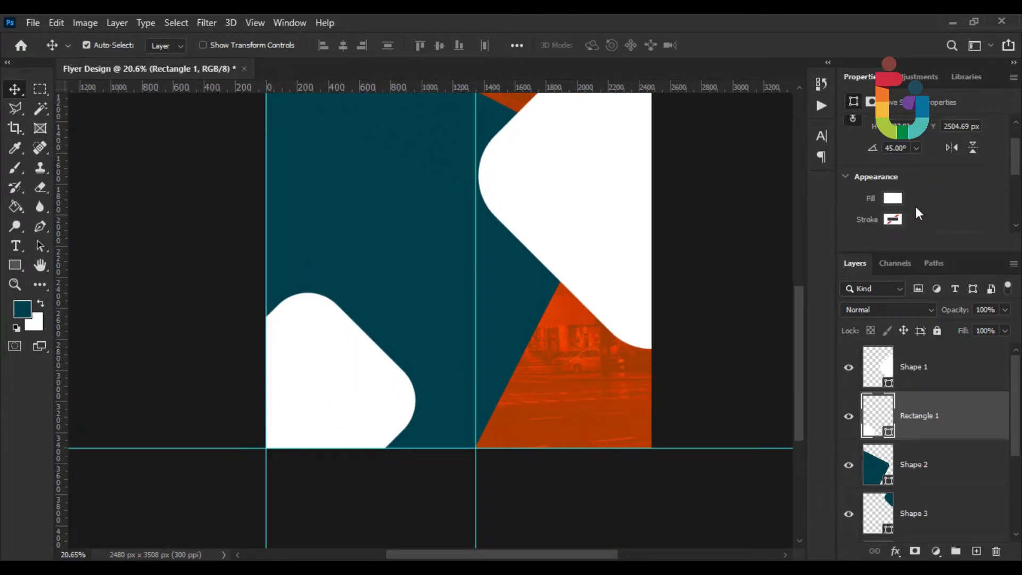
{"action": "scroll", "coordinate": [916, 207], "scroll_direction": "down", "scroll_amount": 2}
{"action": "scroll", "coordinate": [937, 186], "scroll_direction": "down", "scroll_amount": 2}
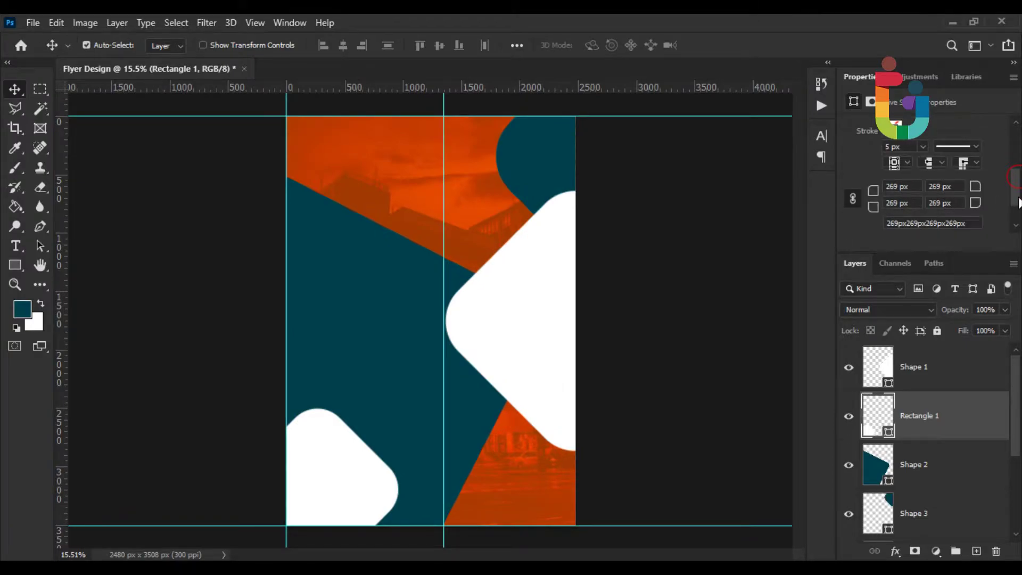
{"action": "left_click_drag", "start_coordinate": [872, 177], "coordinate": [914, 182]}
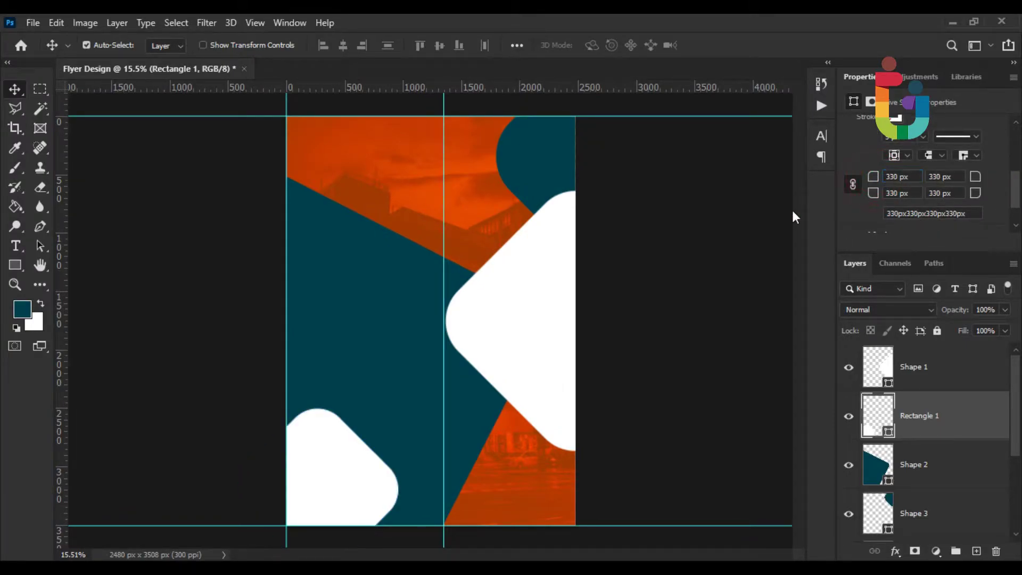
Step: Scale the lower white shape down and move it closer into the canvas's lower left corner, letting it overhang both edges
{"action": "scroll", "coordinate": [543, 418], "scroll_direction": "up", "scroll_amount": 3}
{"action": "left_click_drag", "start_coordinate": [543, 417], "coordinate": [532, 280]}
{"action": "left_click_drag", "start_coordinate": [336, 361], "coordinate": [318, 377]}
{"action": "key", "text": "ctrl+t"}
{"action": "left_click_drag", "start_coordinate": [392, 271], "coordinate": [365, 297]}
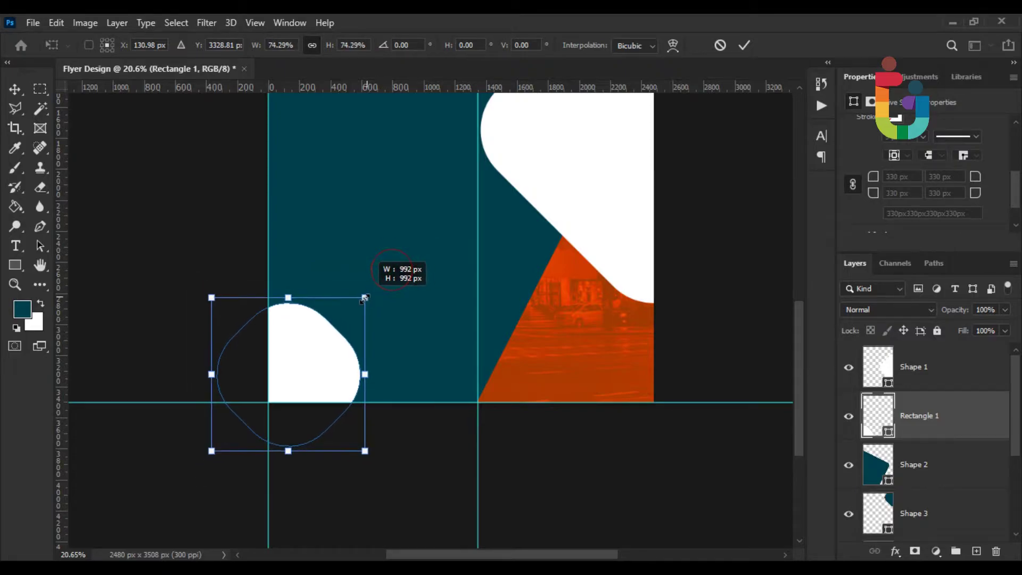
{"action": "mouse_move", "coordinate": [315, 347]}
{"action": "left_mouse_down"}
{"action": "mouse_move", "coordinate": [315, 325]}
{"action": "mouse_move", "coordinate": [323, 329]}
{"action": "left_mouse_up"}
{"action": "left_click_drag", "start_coordinate": [363, 284], "coordinate": [379, 269]}
{"action": "left_click_drag", "start_coordinate": [326, 312], "coordinate": [319, 318]}
{"action": "key", "text": "Return"}
{"action": "scroll", "coordinate": [313, 322], "scroll_direction": "down", "scroll_amount": 1}
{"action": "scroll", "coordinate": [314, 323], "scroll_direction": "down", "scroll_amount": 3}
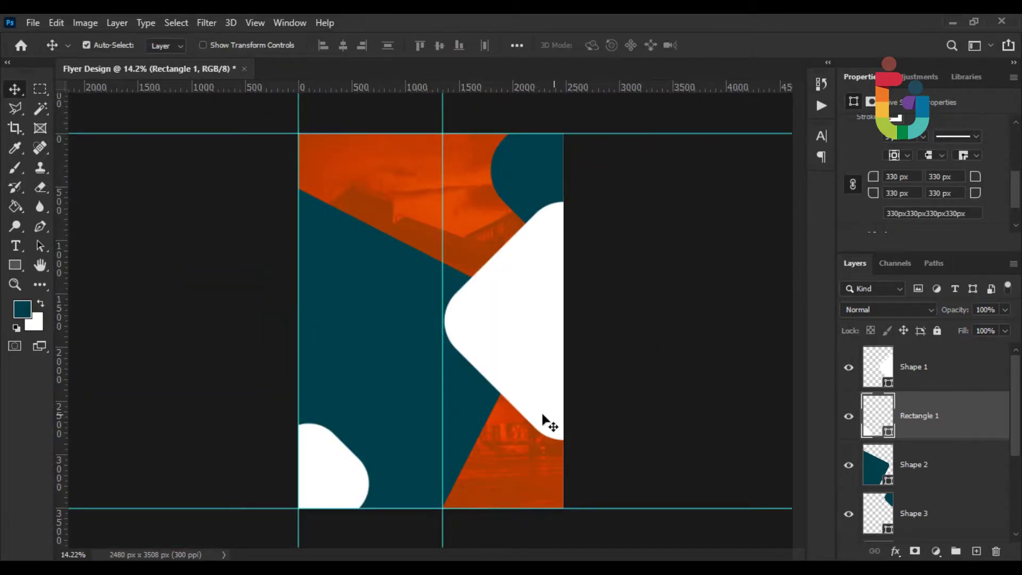
Step: Rename the lower white shape's layer as Shape 4
{"action": "double_click", "coordinate": [912, 421]}
{"action": "type", "text": "Shape"}
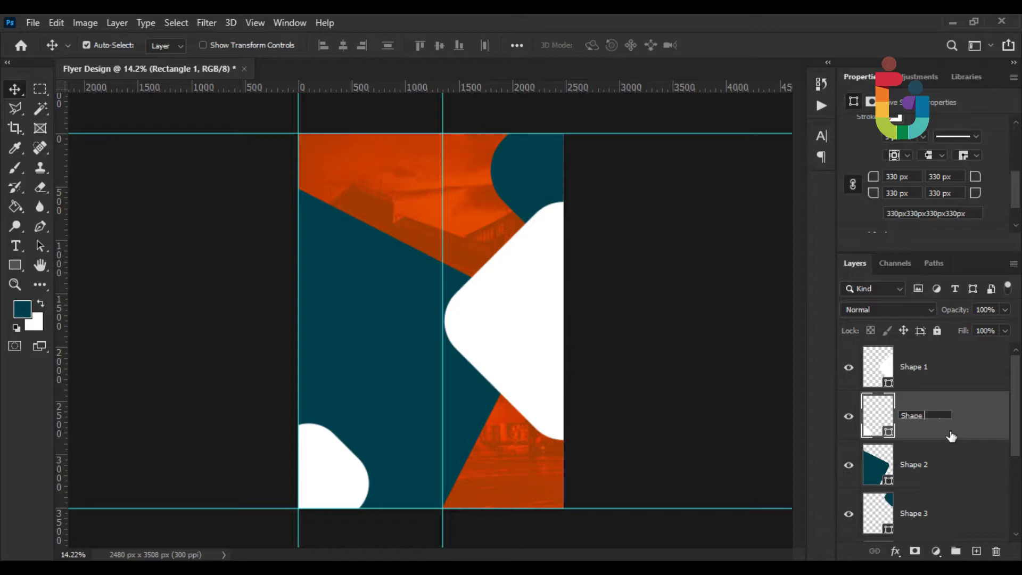
{"action": "key", "text": "Return"}
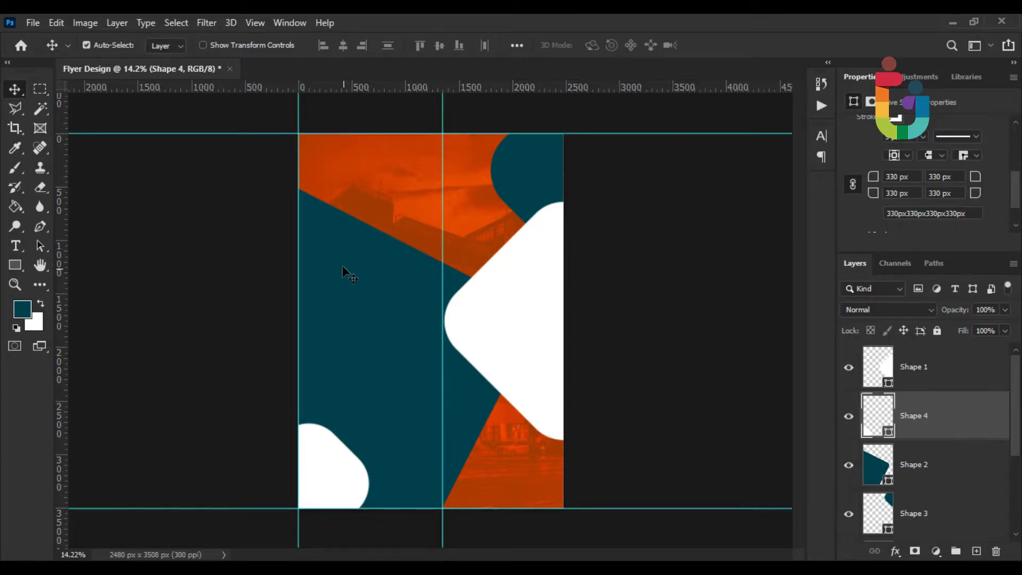
Step: Place GraphicsFamily.png as an embedded image, scaled down to about 247 × 380 px near the canvas's upper left corner
{"action": "scroll", "coordinate": [342, 273], "scroll_direction": "up", "scroll_amount": 3}
{"action": "left_click", "coordinate": [33, 23]}
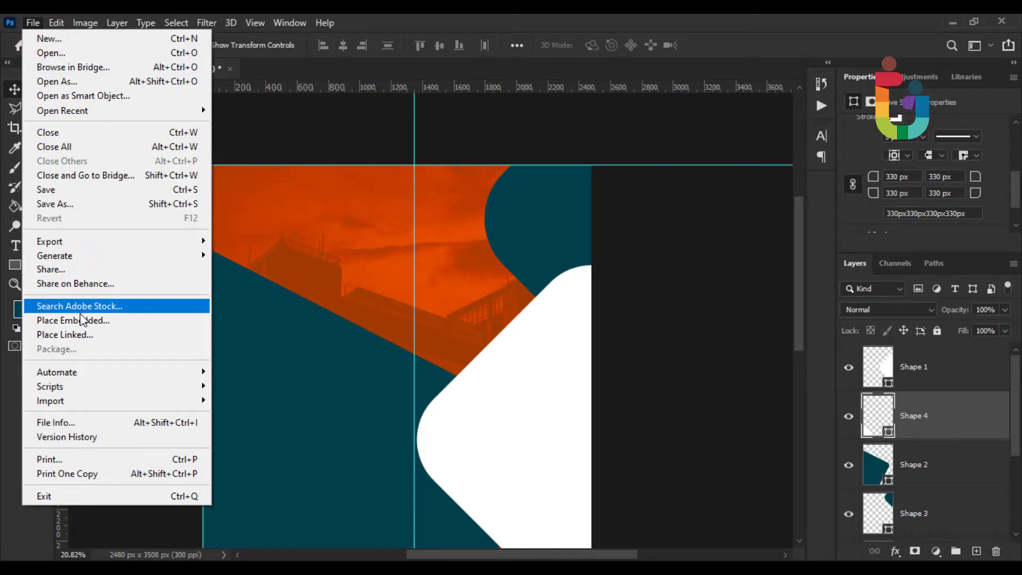
{"action": "left_click", "coordinate": [80, 319]}
{"action": "double_click", "coordinate": [254, 167]}
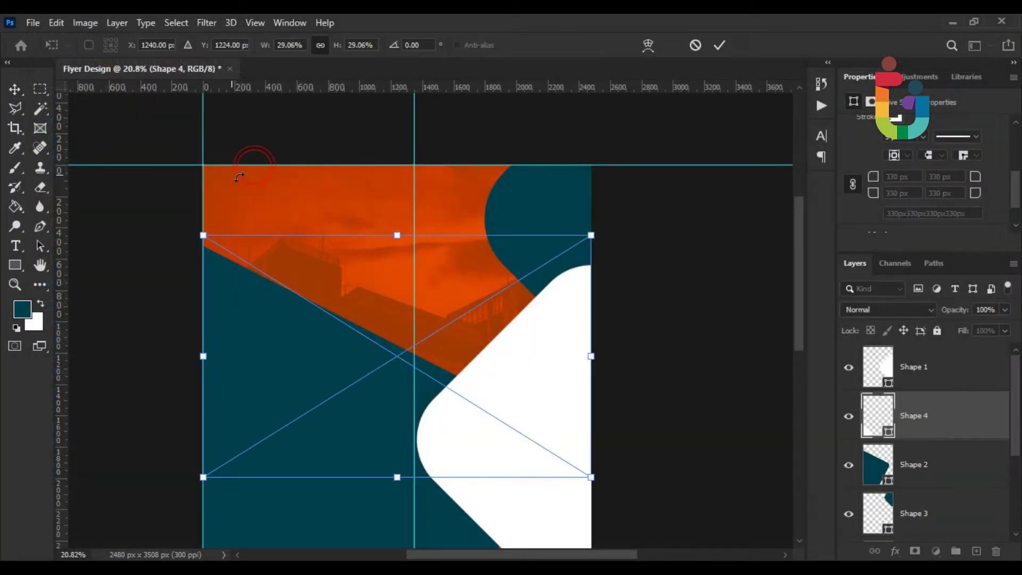
{"action": "left_click_drag", "start_coordinate": [592, 235], "coordinate": [478, 306]}
{"action": "left_click_drag", "start_coordinate": [441, 364], "coordinate": [307, 210]}
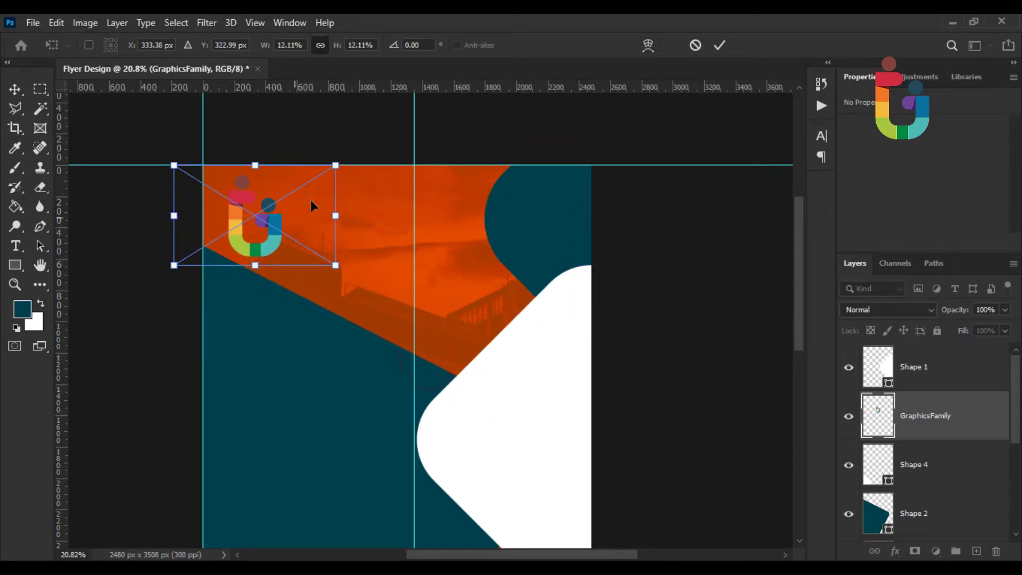
{"action": "left_click_drag", "start_coordinate": [343, 161], "coordinate": [319, 169]}
{"action": "key", "text": "Return"}
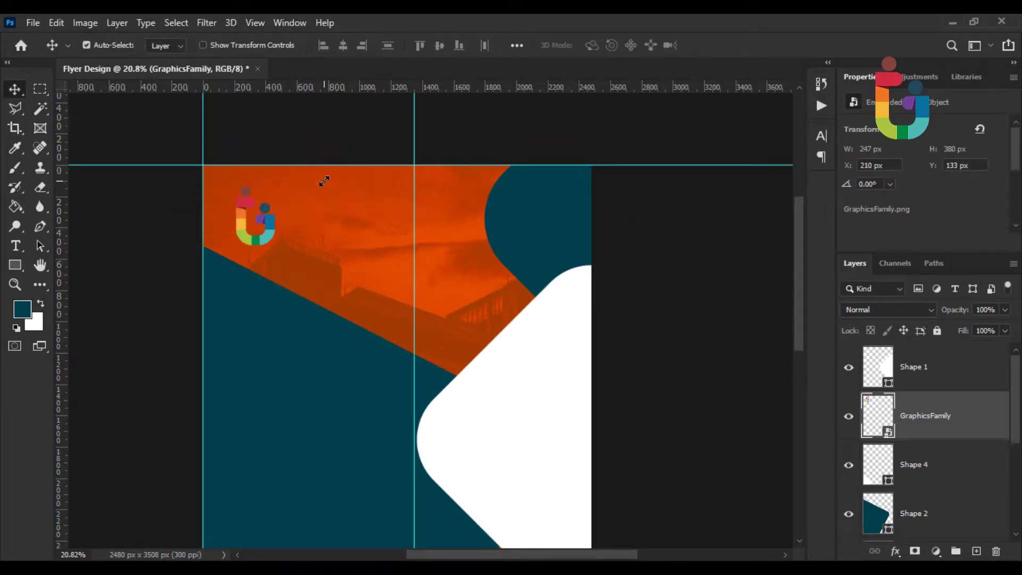
Step: Move the logo closer to the canvas's upper left corner, at about X 143, Y 81 px, and bring its layer above Shape 1
{"action": "scroll", "coordinate": [212, 212], "scroll_direction": "up", "scroll_amount": 2}
{"action": "scroll", "coordinate": [212, 213], "scroll_direction": "up", "scroll_amount": 1}
{"action": "left_click_drag", "start_coordinate": [264, 288], "coordinate": [245, 272]}
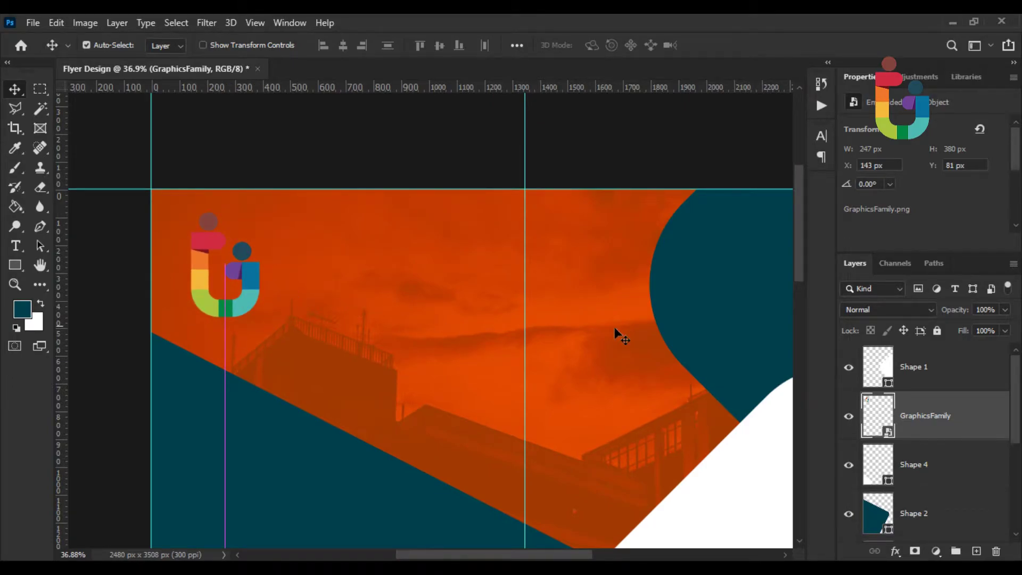
{"action": "left_click_drag", "start_coordinate": [984, 415], "coordinate": [941, 358]}
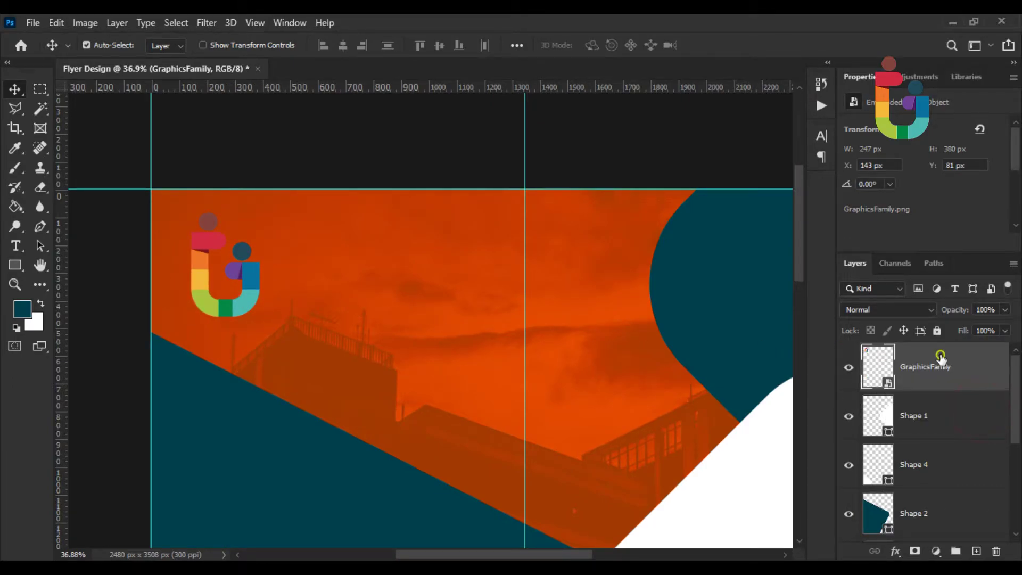
Step: Apply a white Color Overlay to the logo layer in Normal mode at 100% opacity, without a stroke
{"action": "right_click", "coordinate": [941, 357]}
{"action": "left_click", "coordinate": [779, 35]}
{"action": "left_click", "coordinate": [476, 251]}
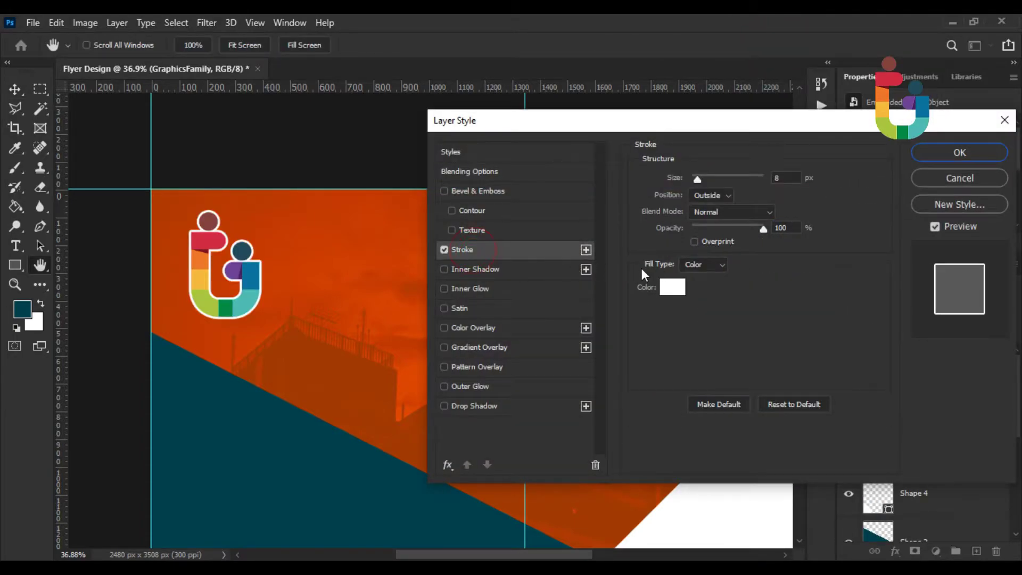
{"action": "left_click", "coordinate": [445, 249]}
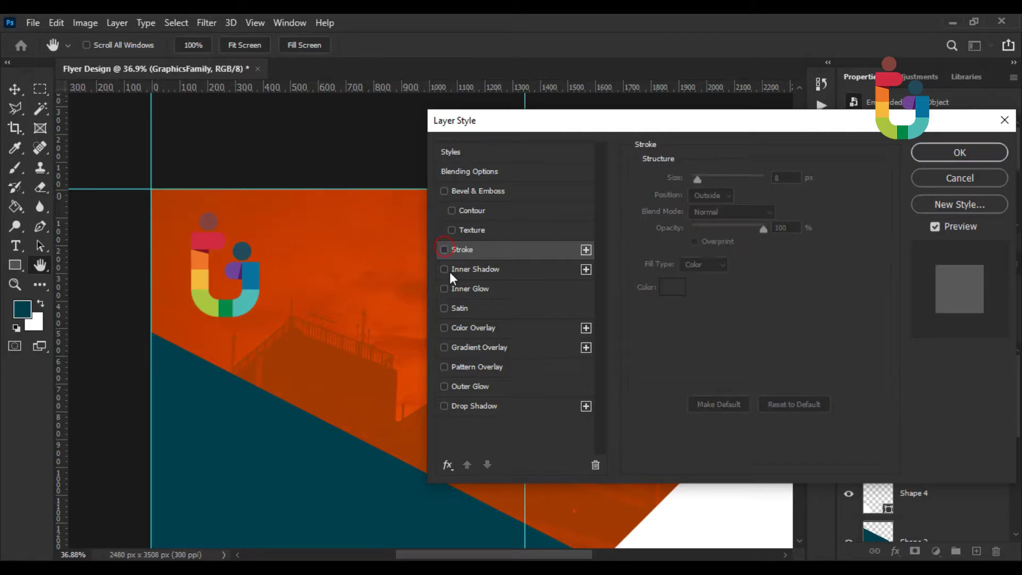
{"action": "left_click", "coordinate": [470, 327]}
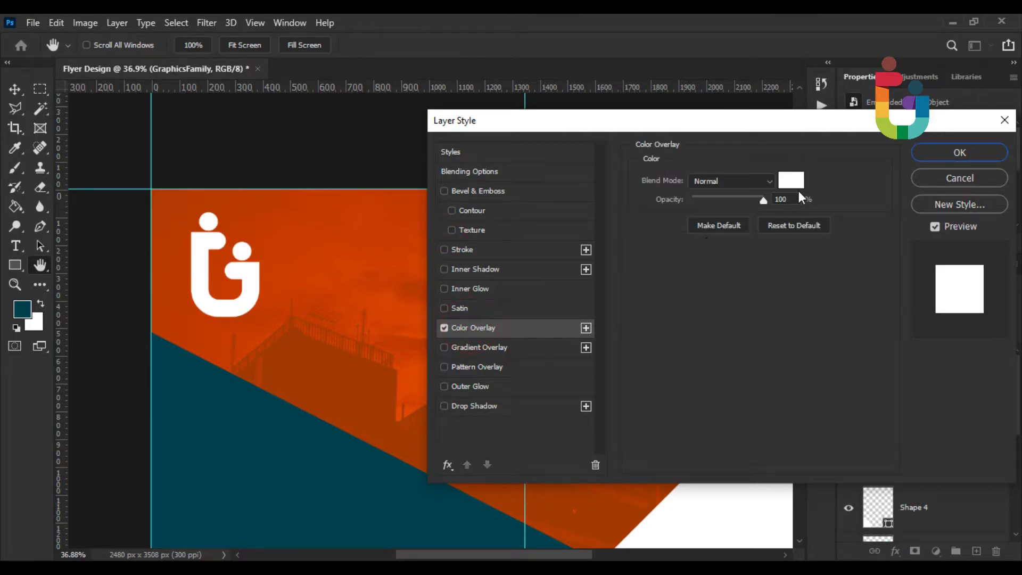
{"action": "left_click", "coordinate": [953, 152]}
Step: Scale the white logo down to about 209 × 322 px around its centre
{"action": "scroll", "coordinate": [365, 248], "scroll_direction": "up", "scroll_amount": 2}
{"action": "left_click_drag", "start_coordinate": [365, 248], "coordinate": [425, 280]}
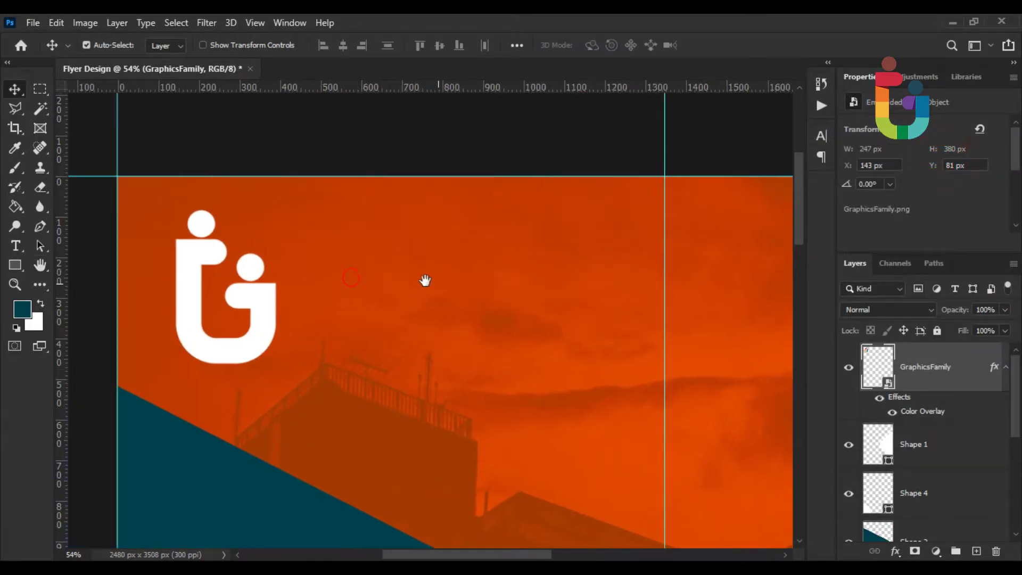
{"action": "key", "text": "ctrl+t"}
{"action": "left_click_drag", "start_coordinate": [376, 190], "coordinate": [354, 206]}
{"action": "key", "text": "Return"}
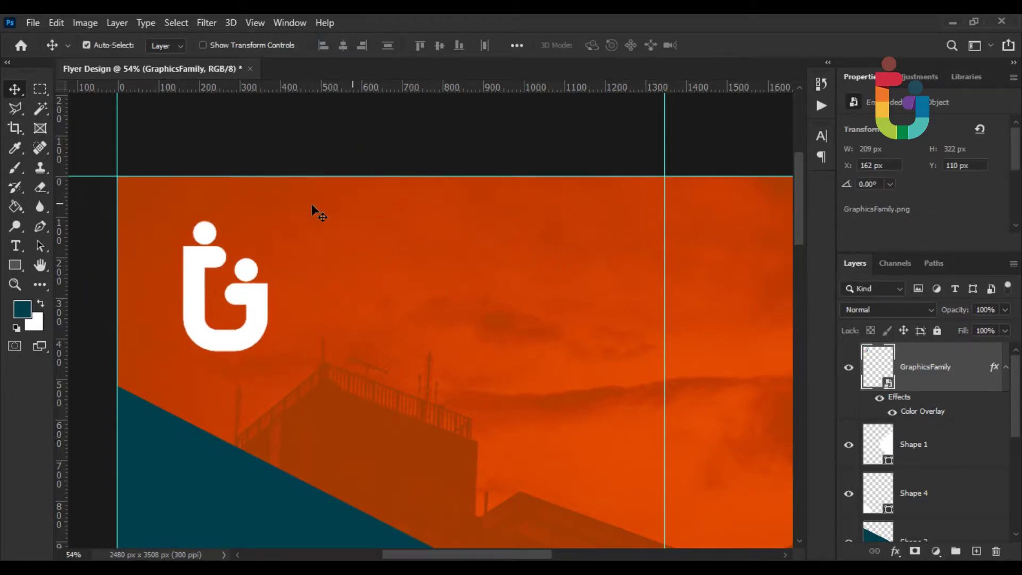
Step: Add the two-line text GRAPHICS / FAMILY beside the logo
{"action": "left_click", "coordinate": [21, 246]}
{"action": "left_click", "coordinate": [305, 290]}
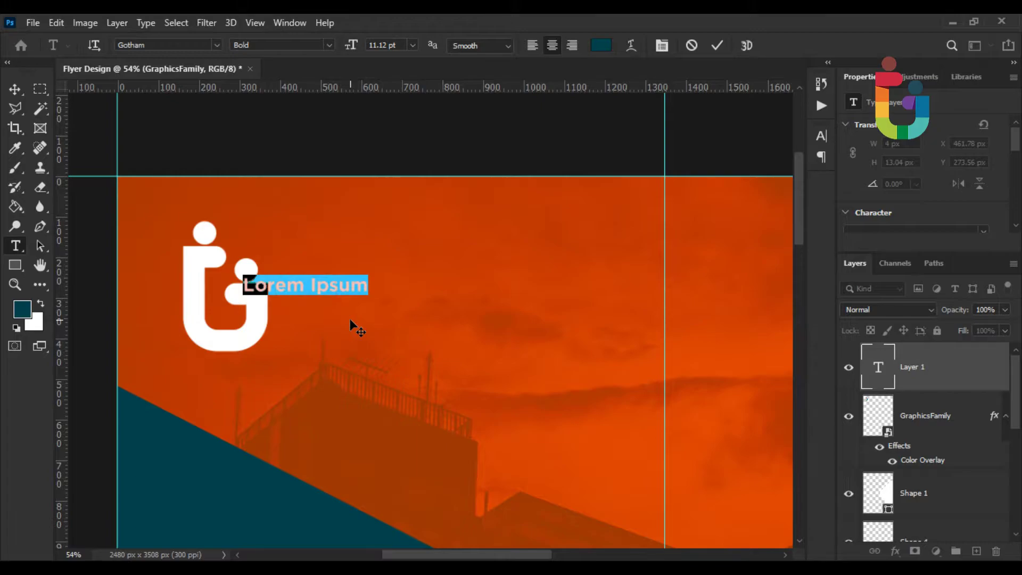
{"action": "type", "text": "GRAP"}
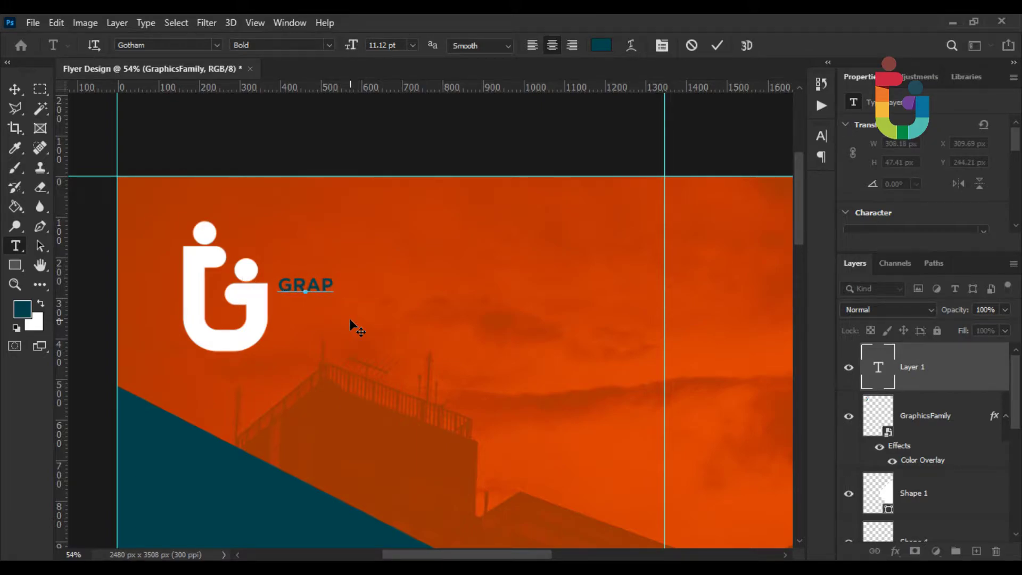
{"action": "type", "text": "HICS"}
{"action": "key", "text": "Return"}
{"action": "type", "text": "FAMILY"}
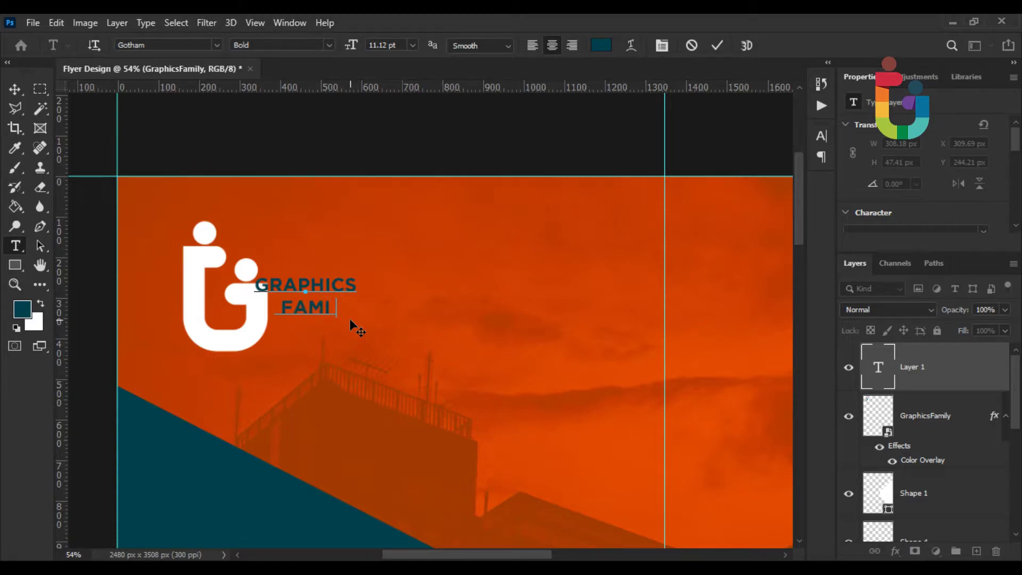
Step: Left-align the logo text and give the word FAMILY a lighter Gotham weight than GRAPHICS
{"action": "key", "text": "ctrl+a"}
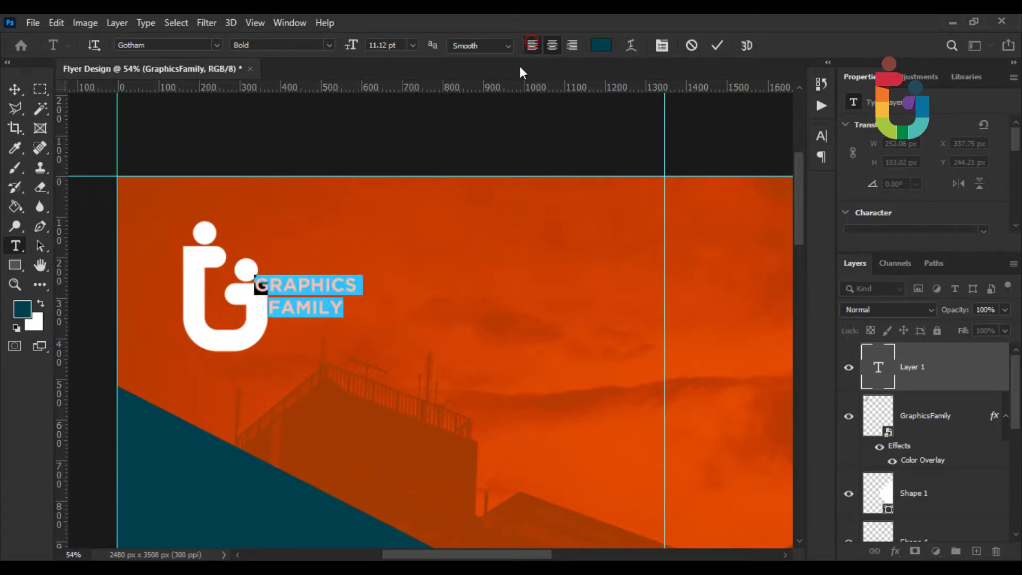
{"action": "left_click", "coordinate": [532, 45]}
{"action": "double_click", "coordinate": [318, 308]}
{"action": "double_click", "coordinate": [341, 284]}
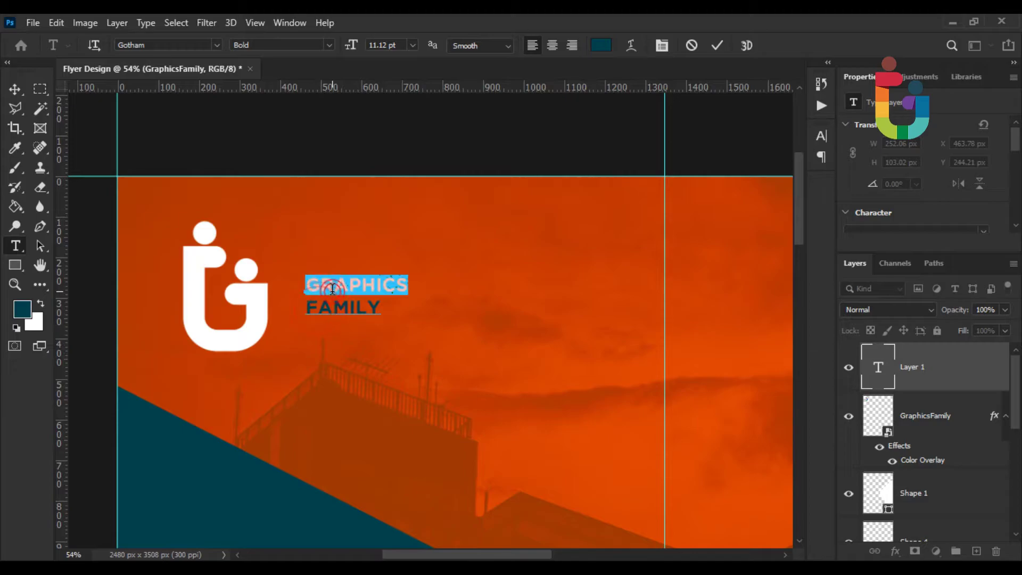
{"action": "double_click", "coordinate": [333, 307]}
{"action": "left_click", "coordinate": [325, 46]}
{"action": "left_click", "coordinate": [288, 107]}
Step: Set the colour of both lines of the logo text to ffffff
{"action": "key", "text": "ctrl+a"}
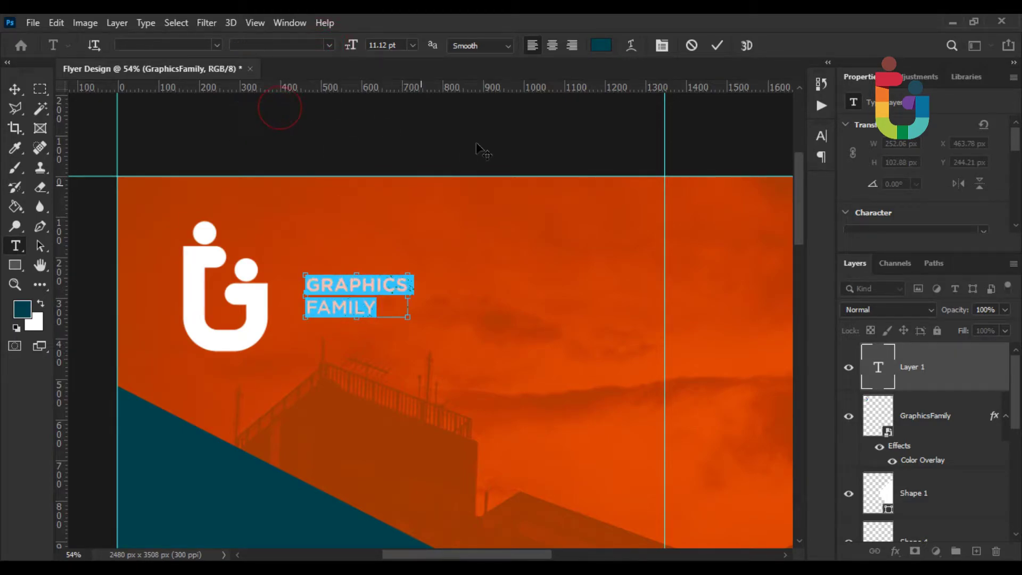
{"action": "left_click", "coordinate": [600, 46]}
{"action": "type", "text": "ffffff"}
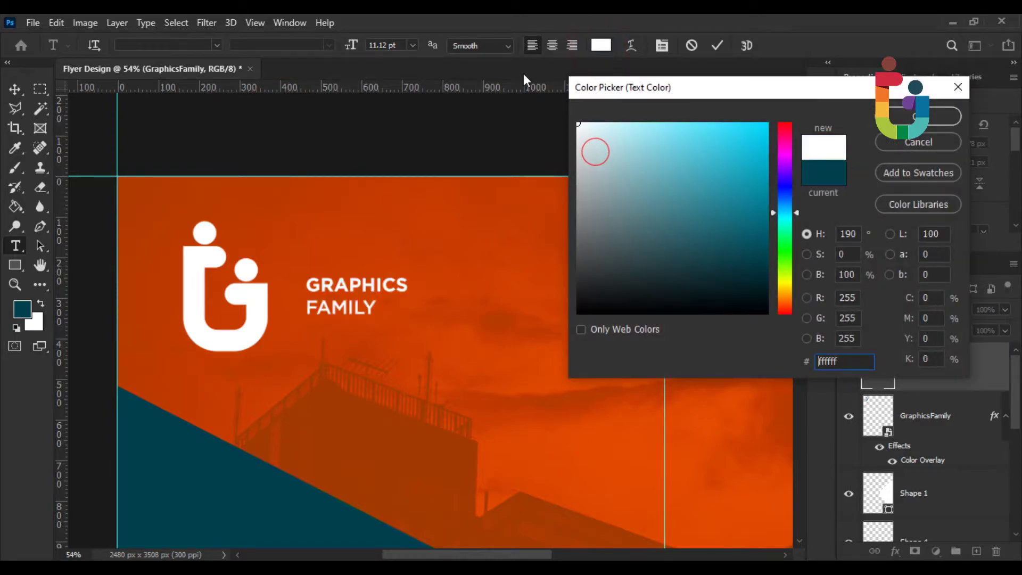
{"action": "left_click", "coordinate": [911, 117]}
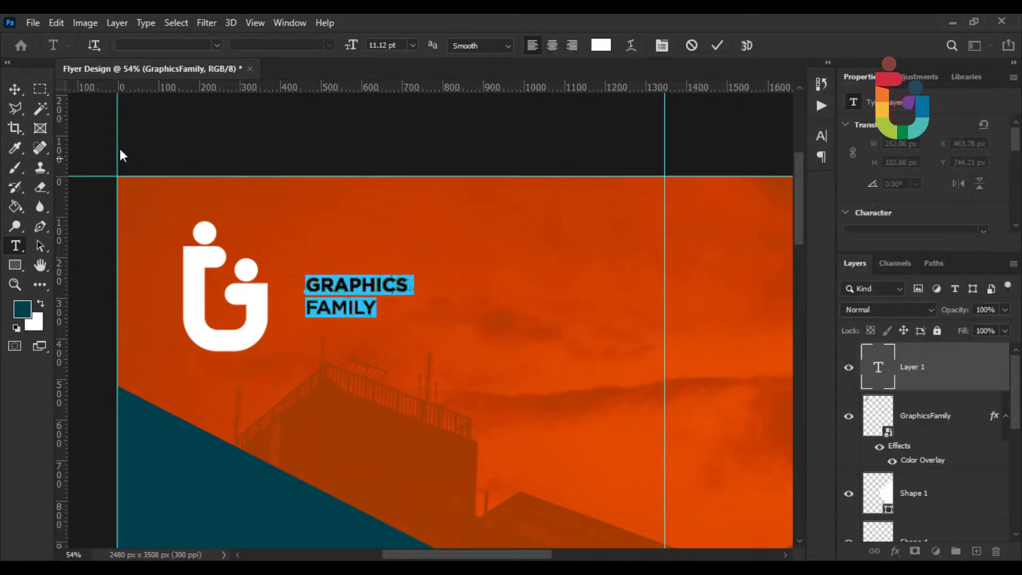
Step: Enlarge the logo text to about 185% and place it beside the logo with their bottom edges aligned
{"action": "left_click", "coordinate": [24, 89]}
{"action": "key", "text": "ctrl+t"}
{"action": "left_click_drag", "start_coordinate": [361, 243], "coordinate": [353, 221]}
{"action": "left_click_drag", "start_coordinate": [343, 298], "coordinate": [355, 316]}
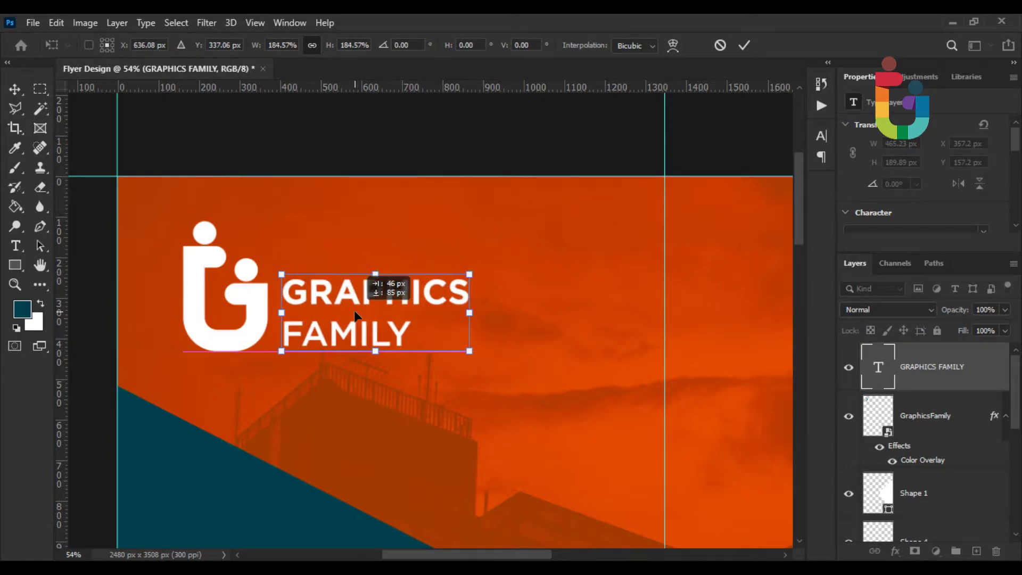
{"action": "key", "text": "Return"}
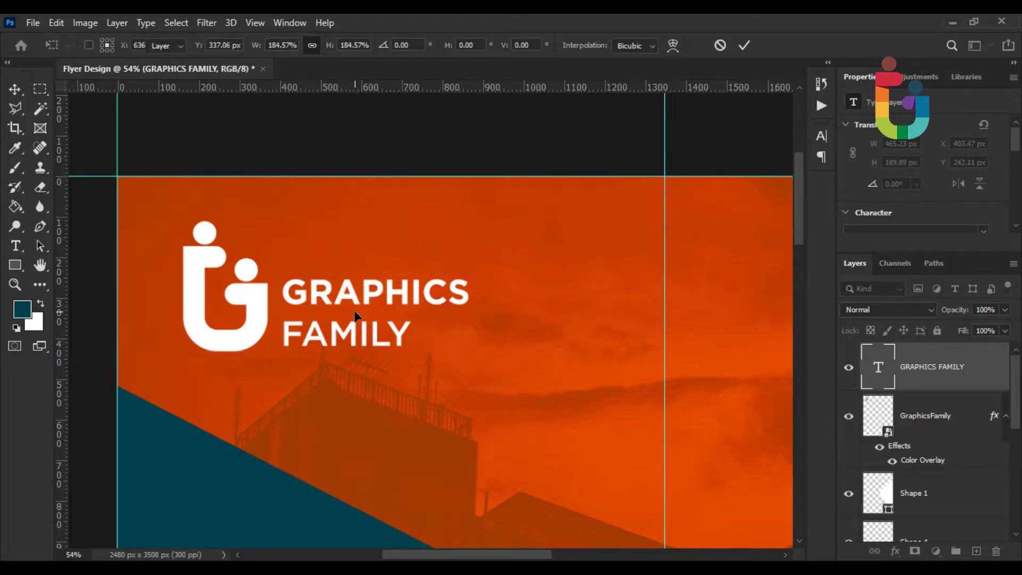
Step: Fine-tune the logo text's position close beside the symbol, to about X 390 px, Y 227 px
{"action": "scroll", "coordinate": [298, 308], "scroll_direction": "up", "scroll_amount": 5}
{"action": "left_click_drag", "start_coordinate": [292, 292], "coordinate": [284, 294]}
{"action": "scroll", "coordinate": [283, 294], "scroll_direction": "down", "scroll_amount": 5}
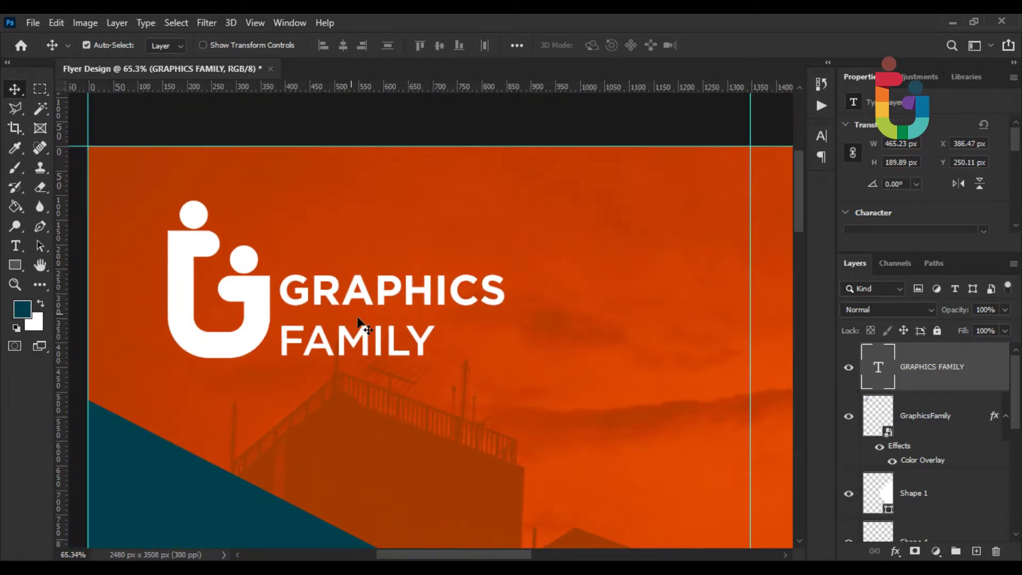
{"action": "scroll", "coordinate": [380, 335], "scroll_direction": "down", "scroll_amount": 2}
{"action": "scroll", "coordinate": [482, 359], "scroll_direction": "up", "scroll_amount": 8}
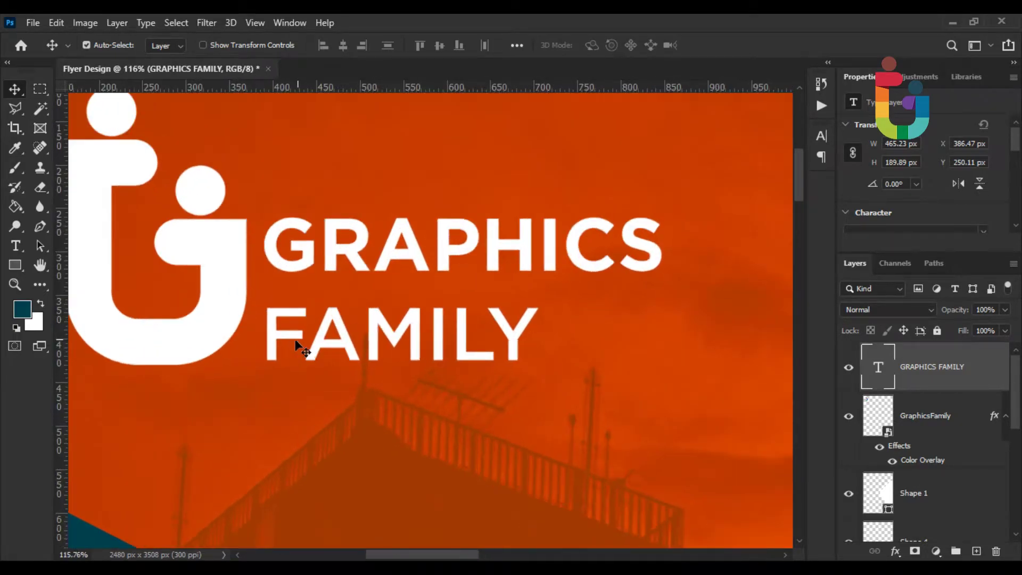
{"action": "left_click_drag", "start_coordinate": [289, 337], "coordinate": [288, 308]}
{"action": "scroll", "coordinate": [430, 350], "scroll_direction": "down", "scroll_amount": 4}
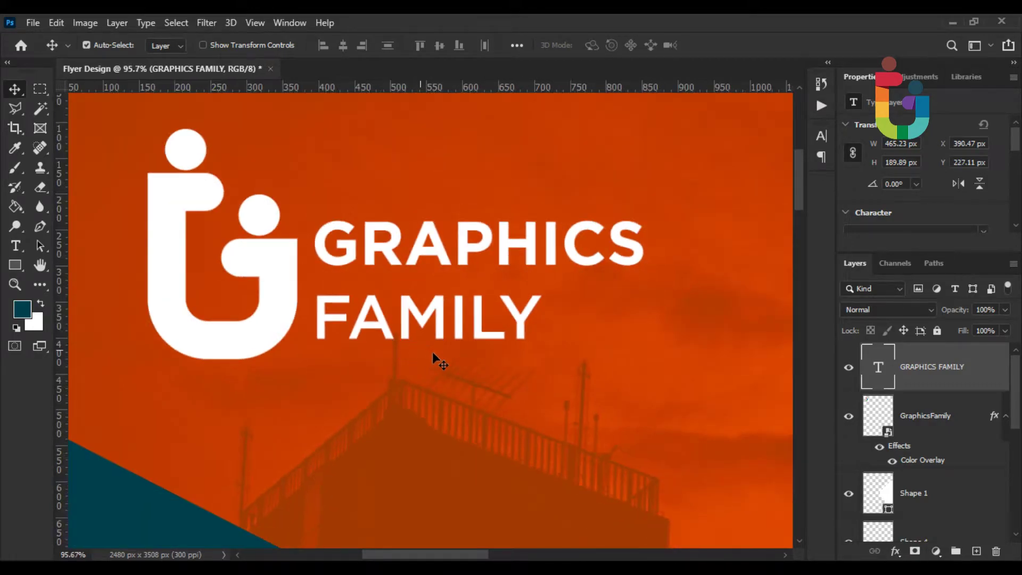
{"action": "scroll", "coordinate": [519, 381], "scroll_direction": "down", "scroll_amount": 2}
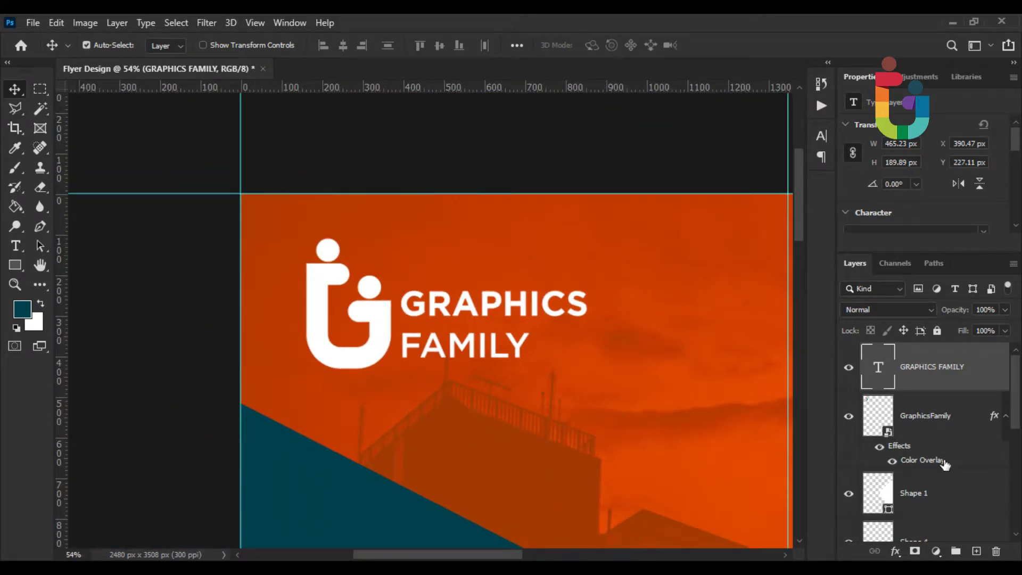
Step: Group the logo image and the GRAPHICS FAMILY text layers, and name the group Log
{"action": "left_click", "coordinate": [937, 418]}
{"action": "left_click", "coordinate": [937, 371], "text": "shift"}
{"action": "left_click", "coordinate": [957, 552]}
{"action": "double_click", "coordinate": [907, 352]}
{"action": "type", "text": "Log"}
{"action": "key", "text": "Return"}
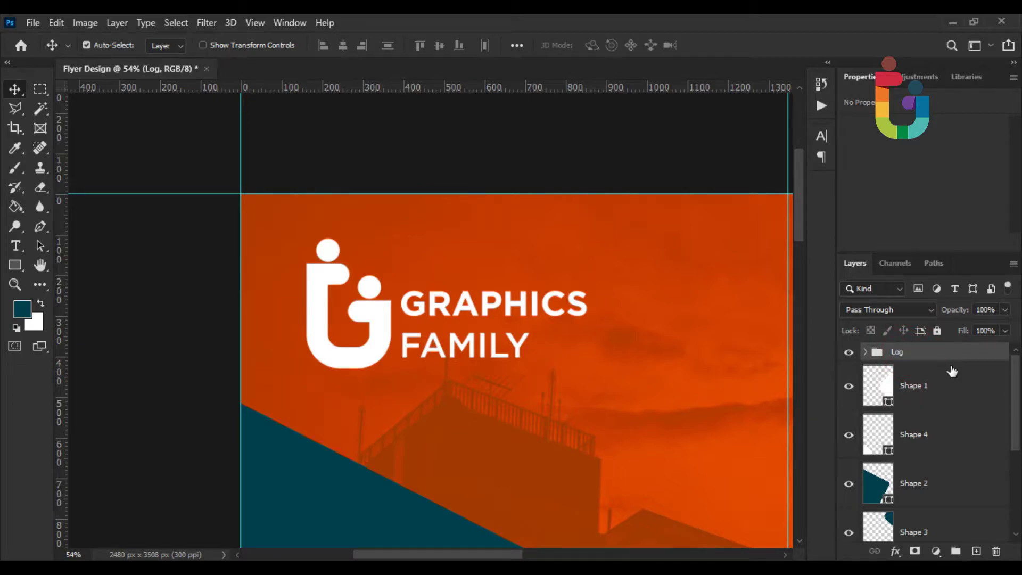
Step: Move the Log group closer to the canvas's left edge, keeping it near the top
{"action": "left_click", "coordinate": [848, 352]}
{"action": "key", "text": "ctrl+t"}
{"action": "left_click_drag", "start_coordinate": [471, 310], "coordinate": [449, 315]}
{"action": "scroll", "coordinate": [510, 349], "scroll_direction": "down", "scroll_amount": 5}
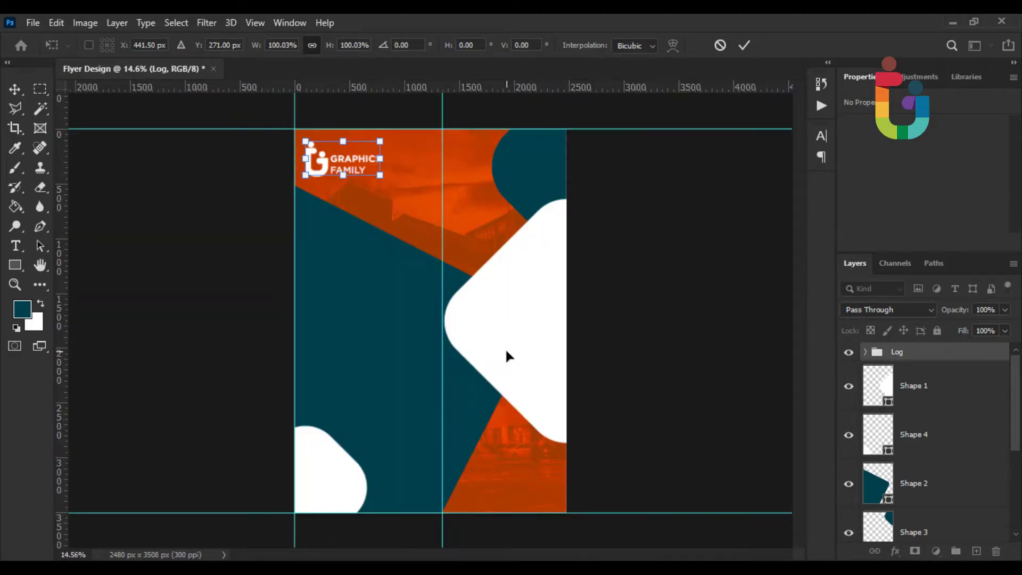
{"action": "scroll", "coordinate": [496, 352], "scroll_direction": "up", "scroll_amount": 1}
{"action": "key", "text": "Return"}
Step: Shift the Log group slightly right and down to widen its margins from the canvas's upper left corner
{"action": "scroll", "coordinate": [375, 152], "scroll_direction": "up", "scroll_amount": 2}
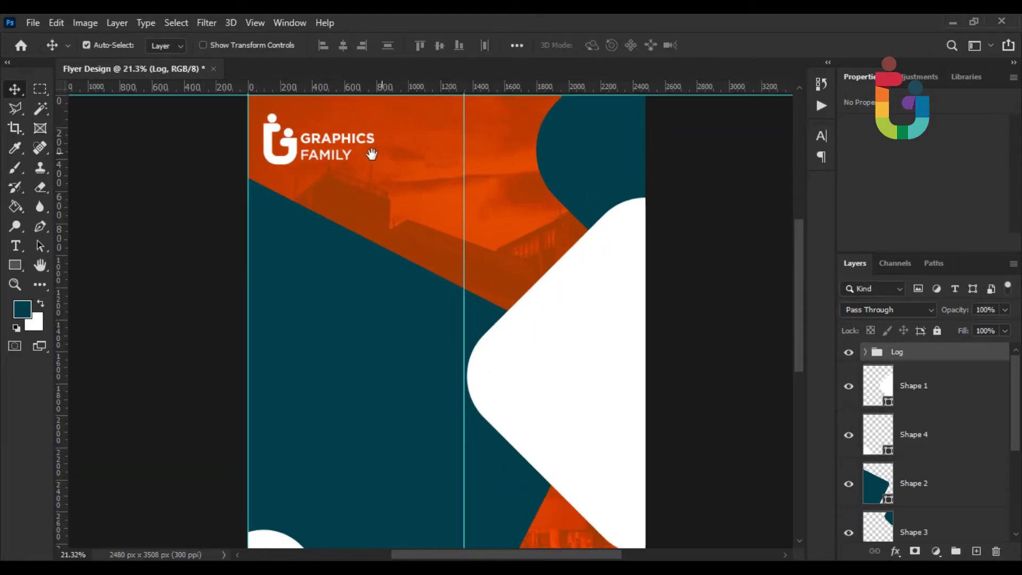
{"action": "scroll", "coordinate": [375, 153], "scroll_direction": "up", "scroll_amount": 2}
{"action": "scroll", "coordinate": [324, 290], "scroll_direction": "up", "scroll_amount": 3}
{"action": "key", "text": "ctrl+t"}
{"action": "left_click_drag", "start_coordinate": [300, 261], "coordinate": [314, 269]}
{"action": "key", "text": "Return"}
{"action": "key", "text": "ctrl+t"}
{"action": "key", "text": "Return"}
Step: Start a white text layer below the logo with the first line We Help Your Turn
{"action": "scroll", "coordinate": [342, 327], "scroll_direction": "down", "scroll_amount": 2}
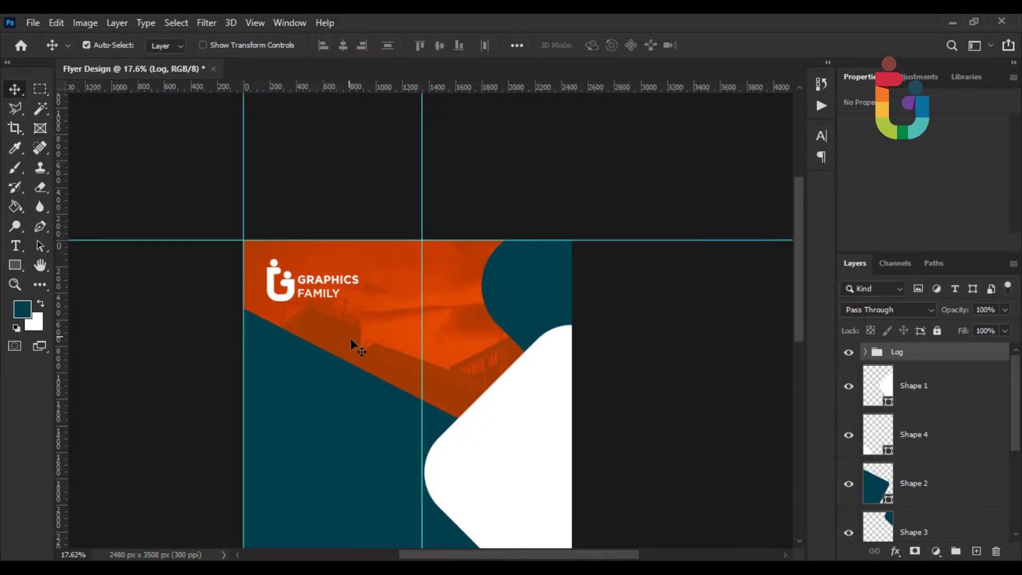
{"action": "scroll", "coordinate": [351, 345], "scroll_direction": "down", "scroll_amount": 2}
{"action": "scroll", "coordinate": [353, 349], "scroll_direction": "up", "scroll_amount": 1}
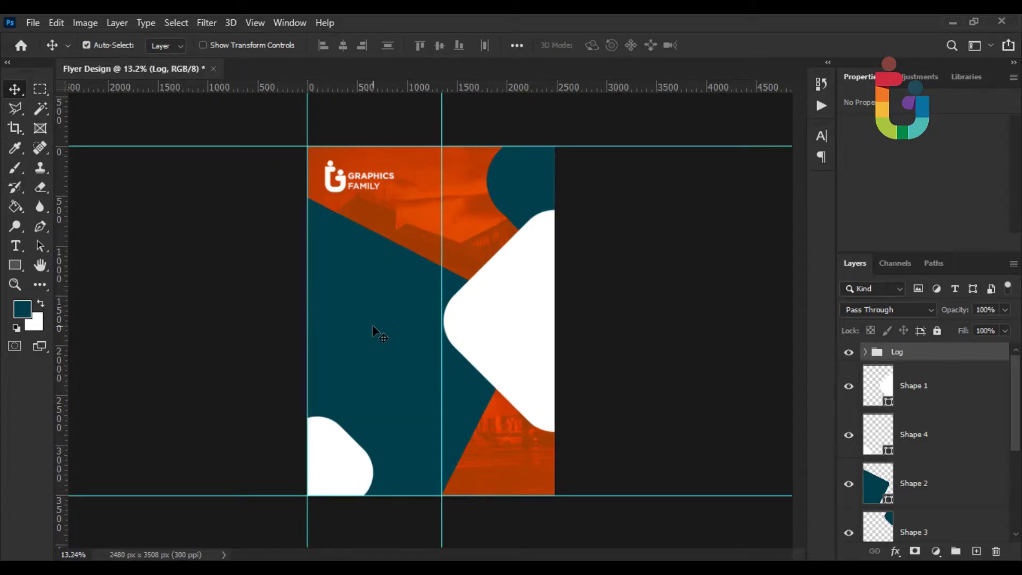
{"action": "scroll", "coordinate": [353, 309], "scroll_direction": "up", "scroll_amount": 5}
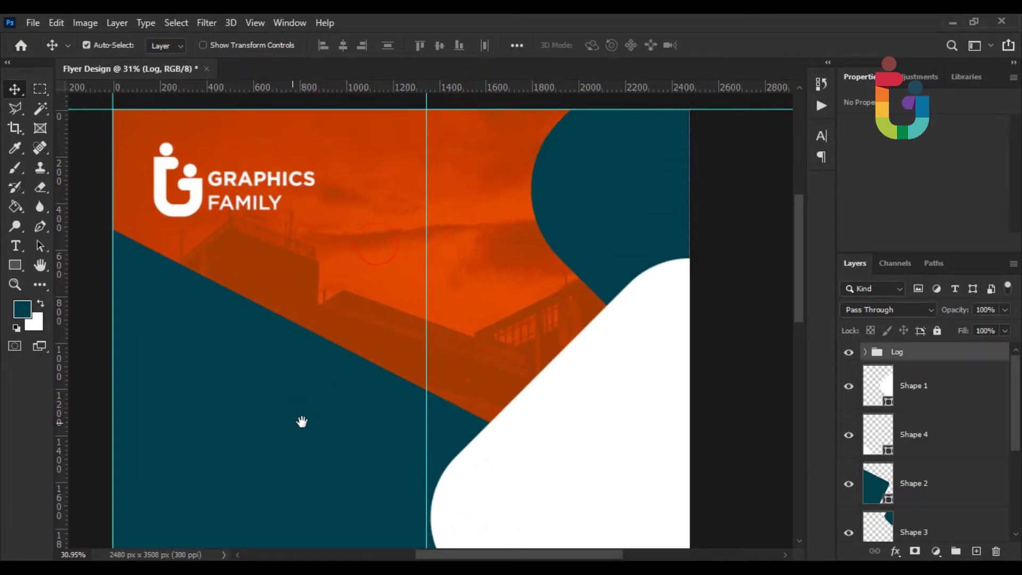
{"action": "left_click", "coordinate": [16, 246]}
{"action": "left_click", "coordinate": [258, 277]}
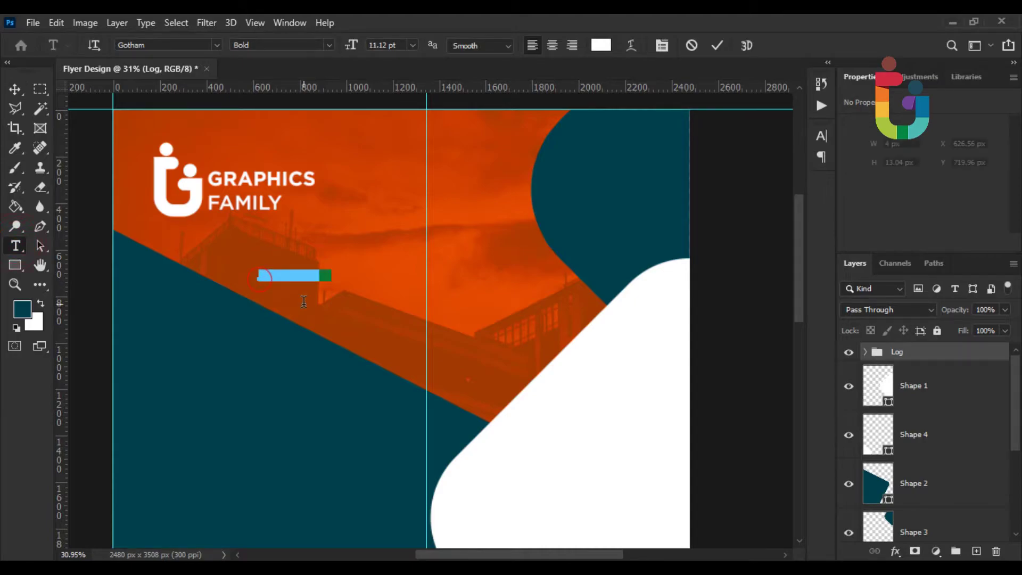
{"action": "type", "text": "We Help Your T"}
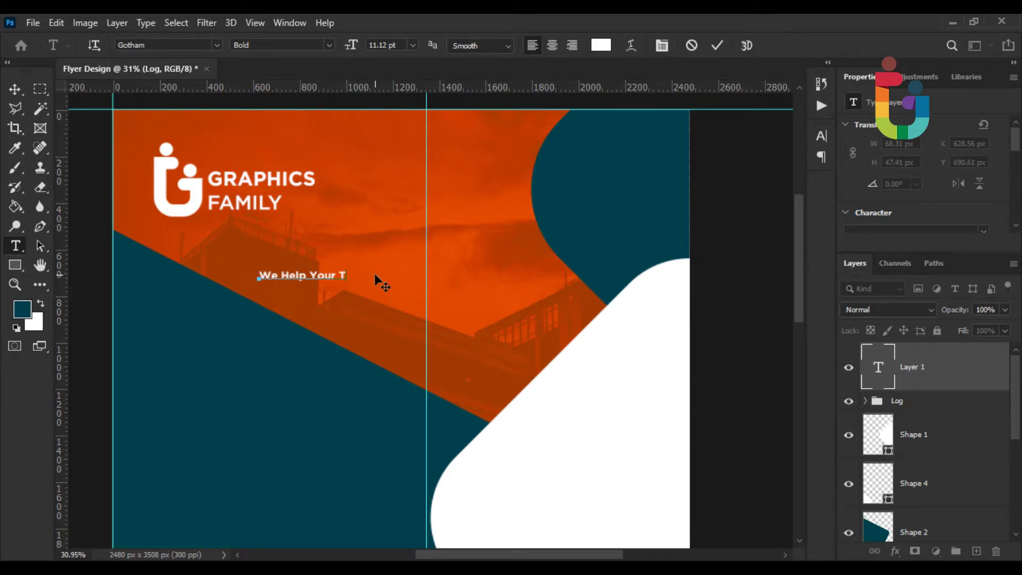
Step: Finish the tagline with a second line reading Your Ideas Into Realty and put an opening quotation mark before We
{"action": "key", "text": "Return"}
{"action": "type", "text": "Youreas In"}
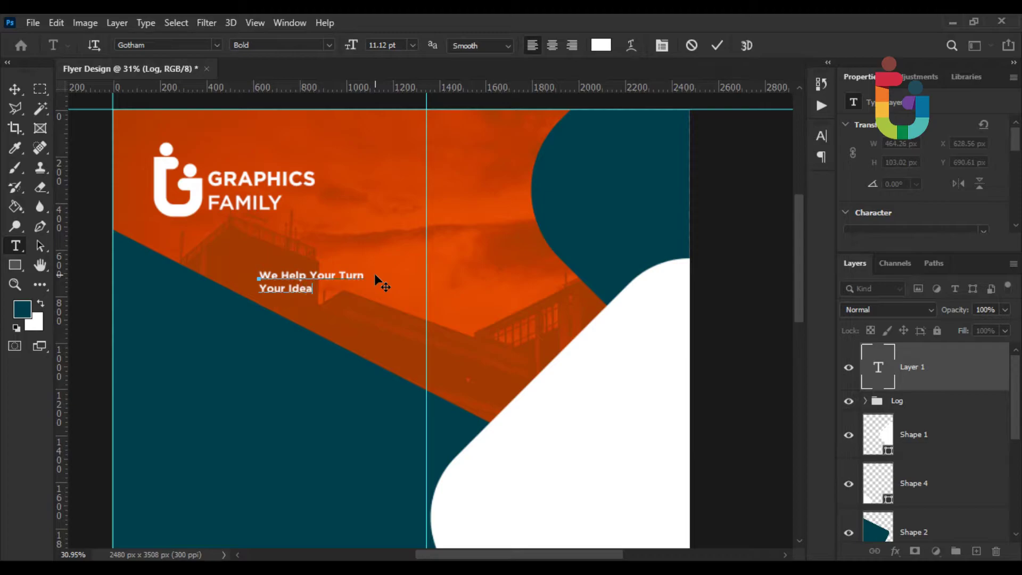
{"action": "key", "text": "BackSpace"}
{"action": "key", "text": "BackSpace"}
{"action": "key", "text": "BackSpace"}
{"action": "type", "text": "In"}
{"action": "type", "text": "to"}
{"action": "type", "text": "Realty"}
{"action": "type", "text": "\"\""}
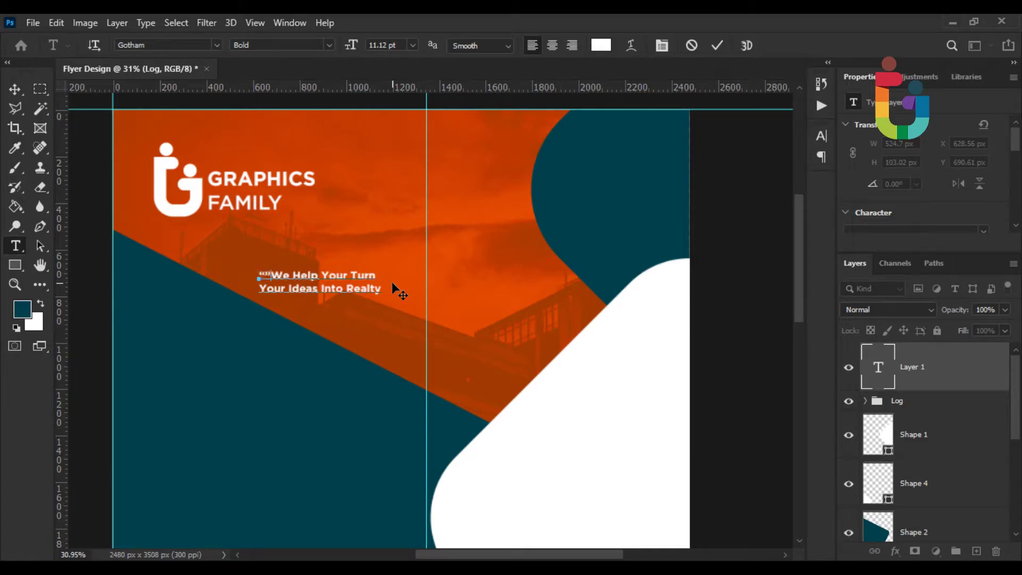
{"action": "key", "text": "BackSpace"}
Step: Scale the tagline text up proportionally to about 157%
{"action": "left_click", "coordinate": [15, 89]}
{"action": "key", "text": "ctrl+t"}
{"action": "scroll", "coordinate": [401, 292], "scroll_direction": "up", "scroll_amount": 3}
{"action": "left_click_drag", "start_coordinate": [367, 264], "coordinate": [501, 285]}
{"action": "key", "text": "Return"}
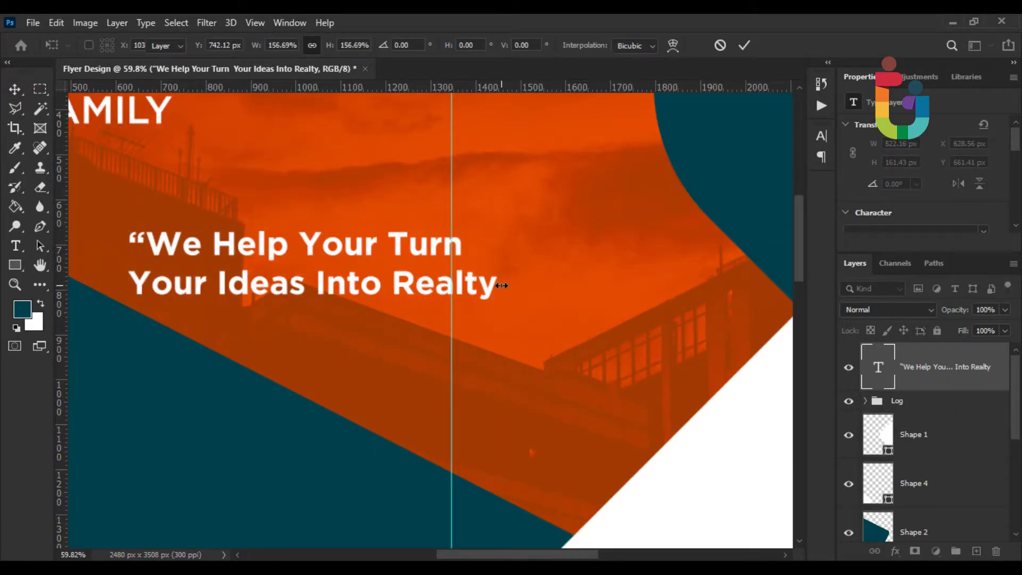
Step: Add a closing quotation mark after Realty at the end of the tagline
{"action": "left_click", "coordinate": [16, 246]}
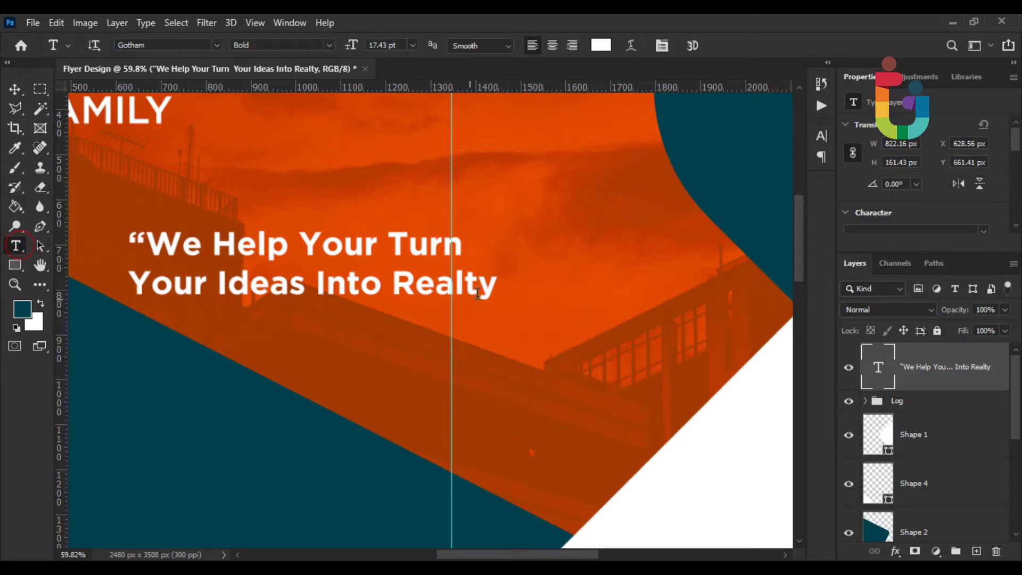
{"action": "left_click", "coordinate": [494, 286]}
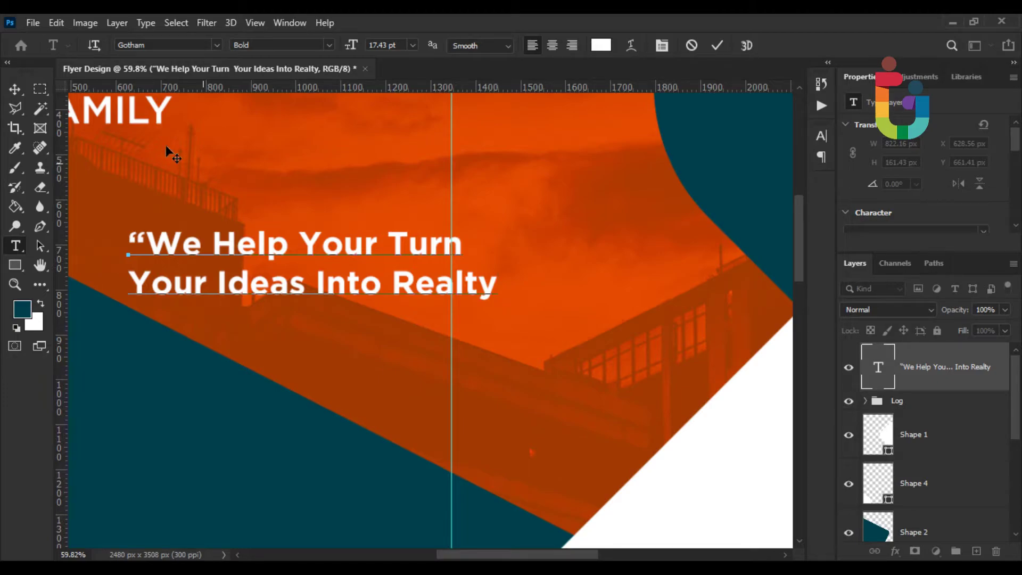
{"action": "left_click", "coordinate": [490, 290]}
{"action": "type", "text": "\""}
{"action": "key", "text": "ctrl+Return"}
Step: Enlarge the tagline to about 1100 px wide and shift it right, between the logo and the white shape
{"action": "scroll", "coordinate": [388, 313], "scroll_direction": "down", "scroll_amount": 3}
{"action": "key", "text": "v"}
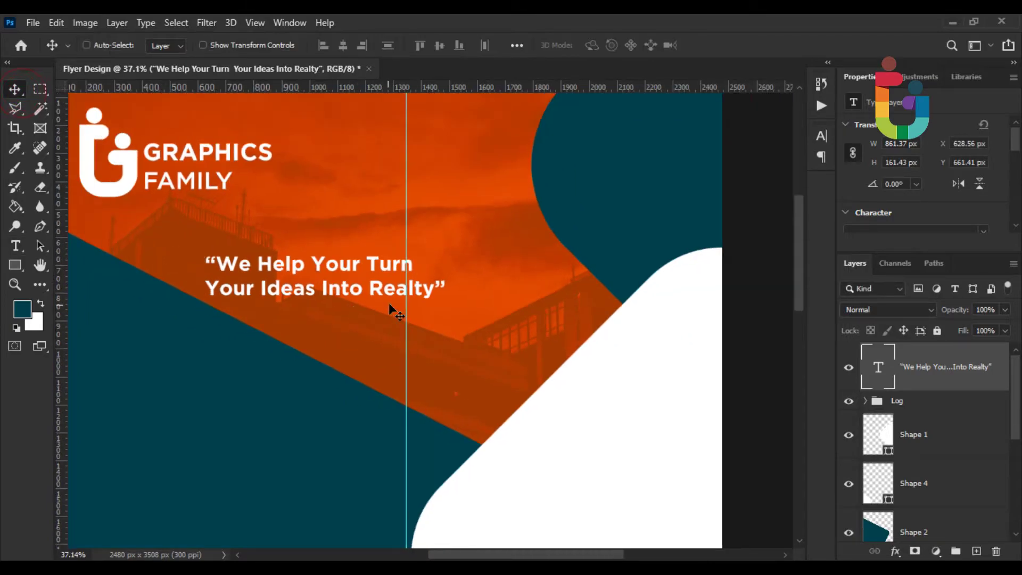
{"action": "key", "text": "ctrl+t"}
{"action": "left_click", "coordinate": [449, 278]}
{"action": "left_click_drag", "start_coordinate": [493, 280], "coordinate": [539, 312]}
{"action": "key", "text": "Return"}
Step: Set the tagline's font style to Gotham Medium
{"action": "scroll", "coordinate": [481, 293], "scroll_direction": "up", "scroll_amount": 2}
{"action": "left_click", "coordinate": [16, 245]}
{"action": "left_click", "coordinate": [329, 45]}
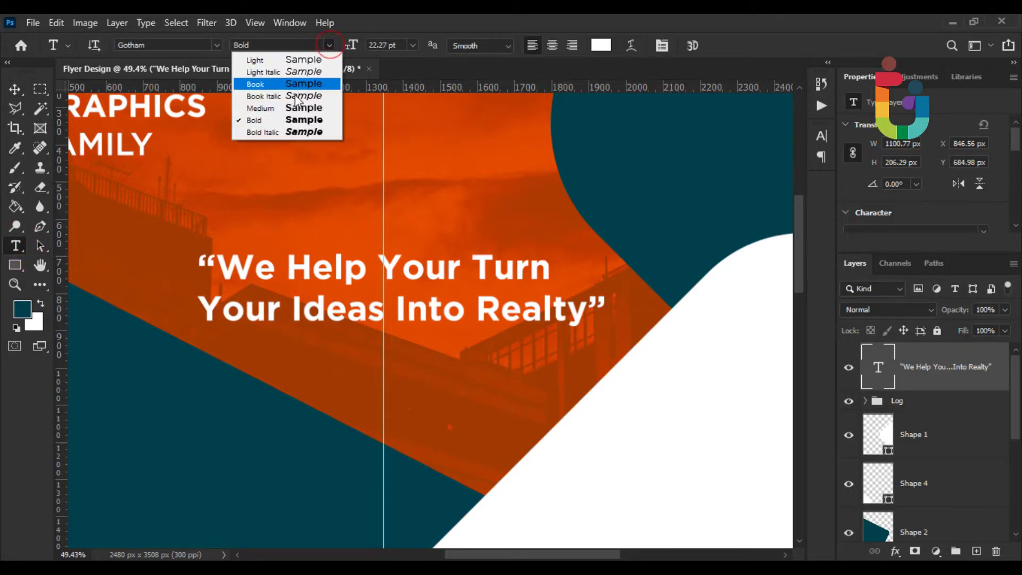
{"action": "left_click", "coordinate": [279, 107]}
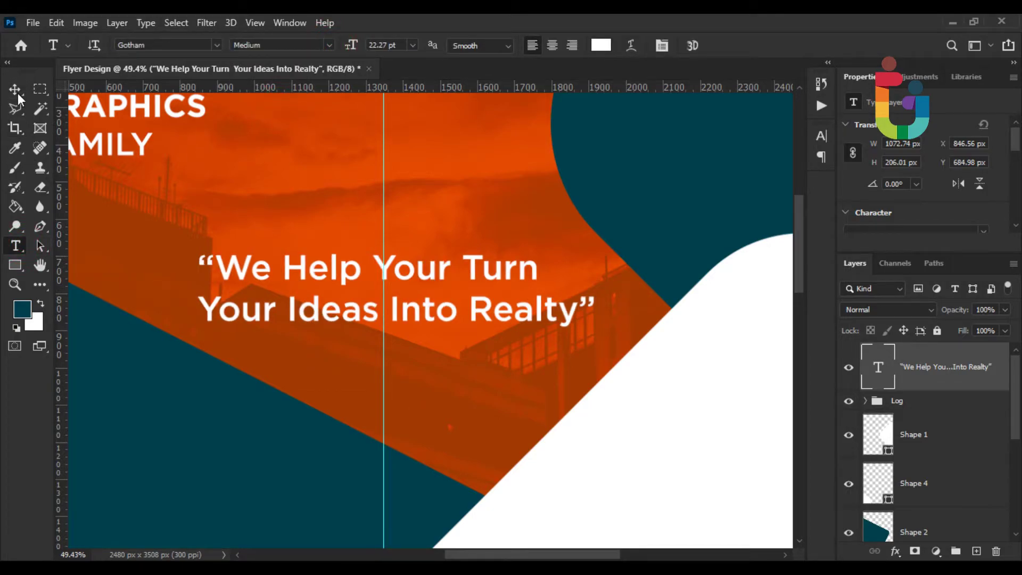
Step: Add a white two-line text layer reading CREATIVE BUSINESS beside the upper teal shape and centre-align its text
{"action": "left_click", "coordinate": [15, 89]}
{"action": "key", "text": "ctrl+0"}
{"action": "scroll", "coordinate": [401, 283], "scroll_direction": "up", "scroll_amount": 6}
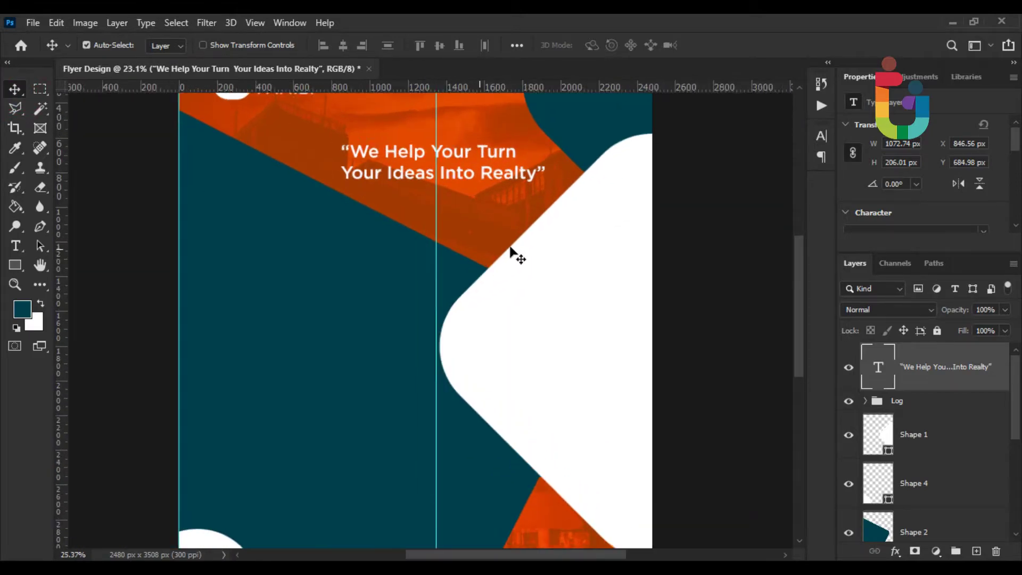
{"action": "left_click_drag", "start_coordinate": [456, 212], "coordinate": [443, 319]}
{"action": "scroll", "coordinate": [479, 280], "scroll_direction": "down", "scroll_amount": 4}
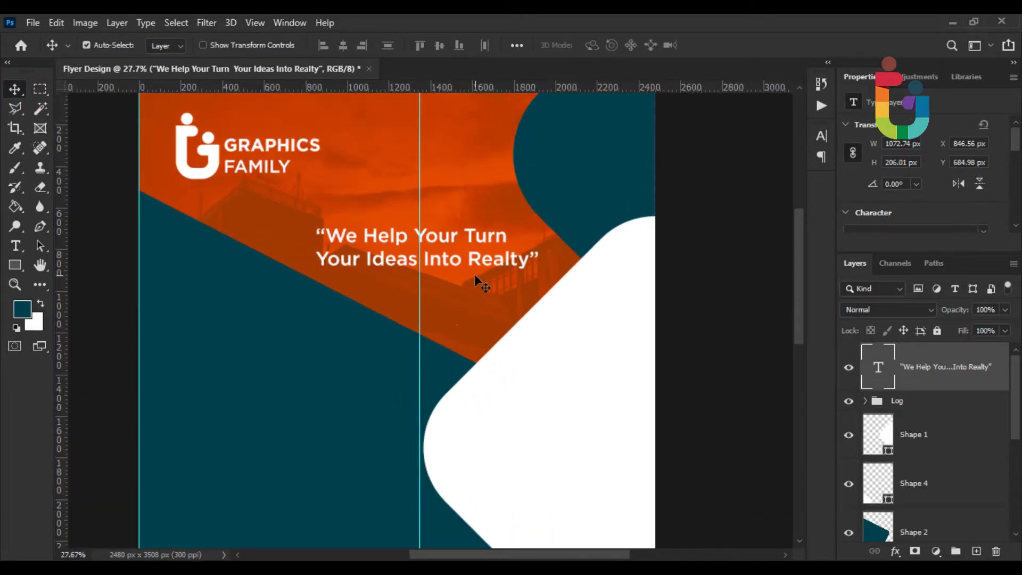
{"action": "scroll", "coordinate": [546, 224], "scroll_direction": "up", "scroll_amount": 3}
{"action": "left_click_drag", "start_coordinate": [540, 209], "coordinate": [326, 359]}
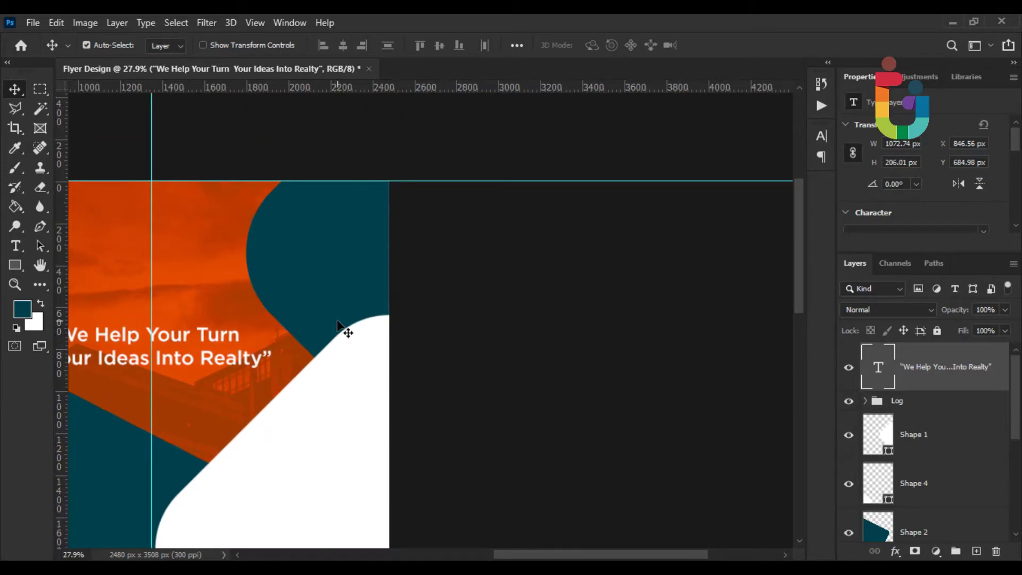
{"action": "left_click", "coordinate": [16, 245]}
{"action": "left_click", "coordinate": [212, 264]}
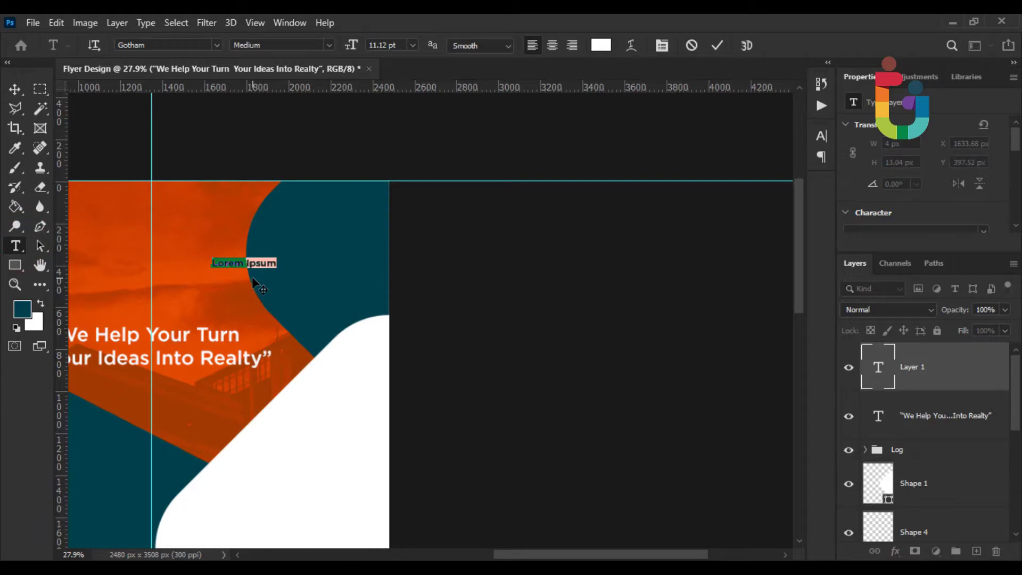
{"action": "type", "text": "c"}
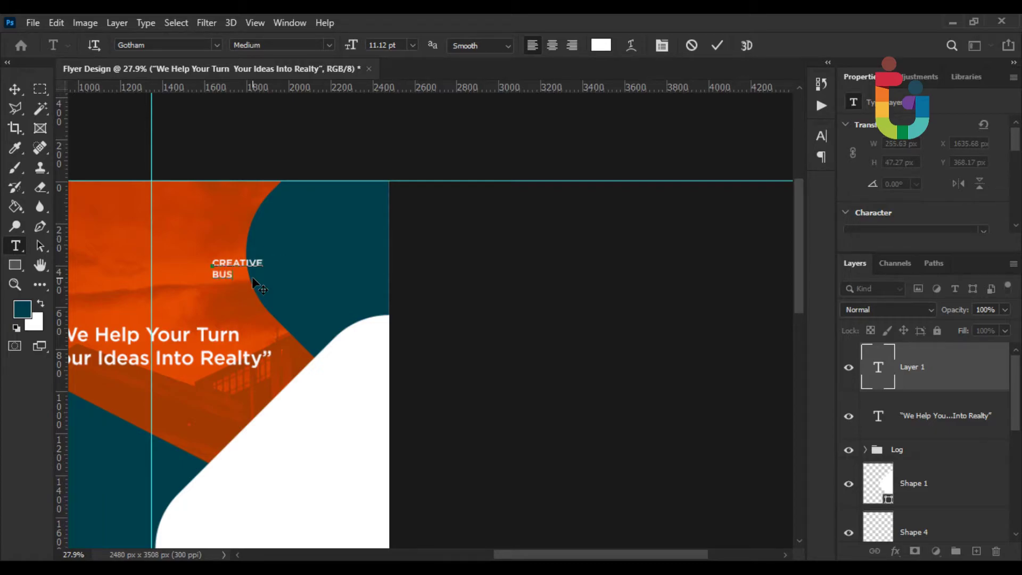
{"action": "key", "text": "ctrl+a"}
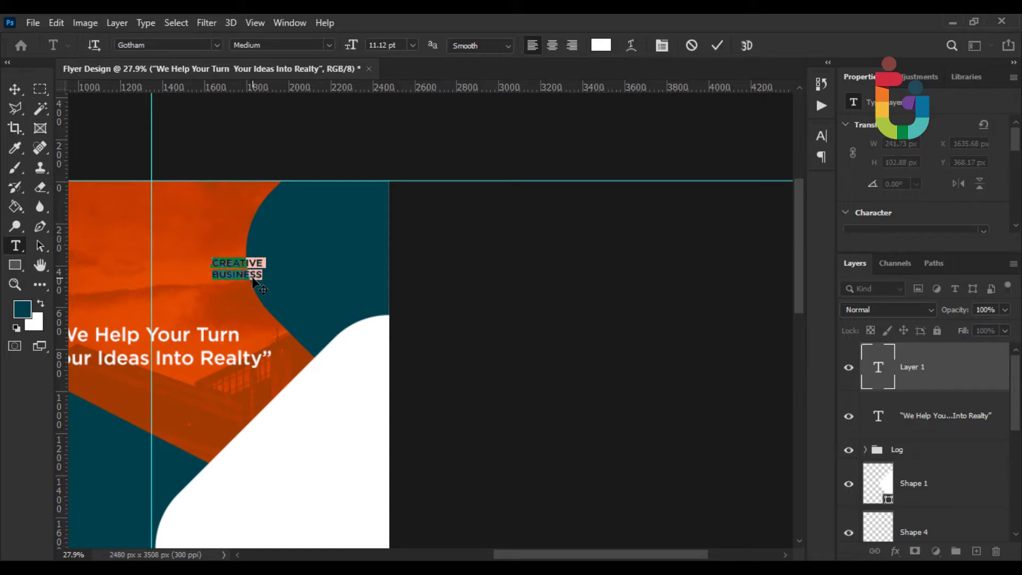
{"action": "left_click", "coordinate": [552, 45]}
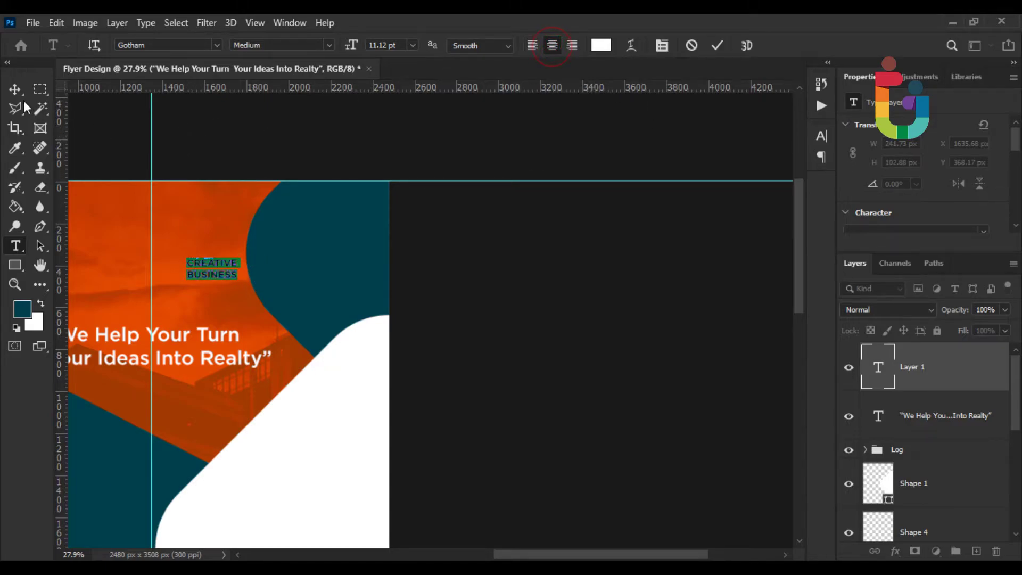
Step: Scale the CREATIVE BUSINESS text to about 203% and move it onto the teal shape in the flyer's upper right corner
{"action": "left_click", "coordinate": [15, 89]}
{"action": "key", "text": "ctrl+t"}
{"action": "scroll", "coordinate": [248, 270], "scroll_direction": "up", "scroll_amount": 1}
{"action": "scroll", "coordinate": [249, 271], "scroll_direction": "up", "scroll_amount": 6}
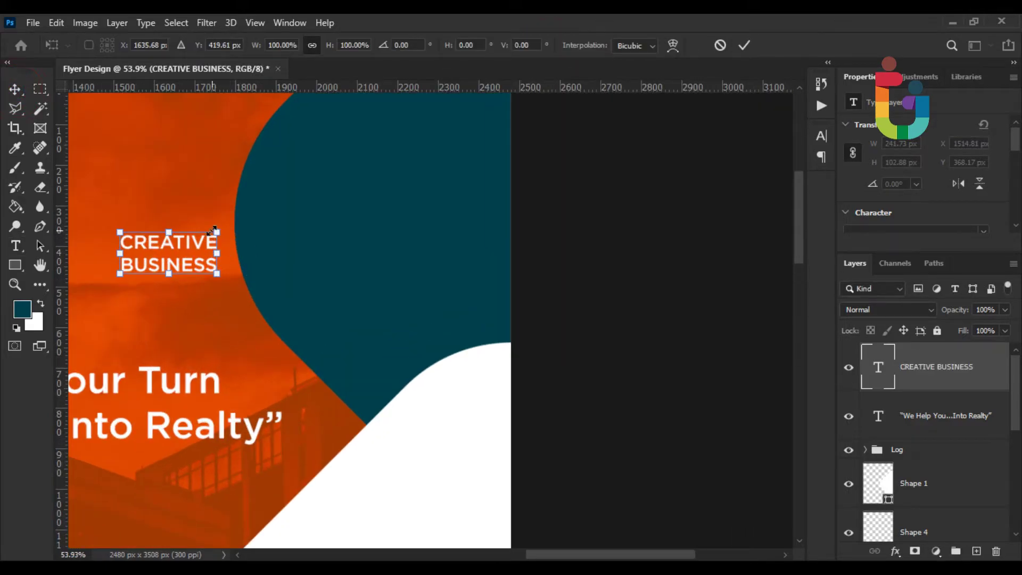
{"action": "left_click_drag", "start_coordinate": [246, 214], "coordinate": [347, 170]}
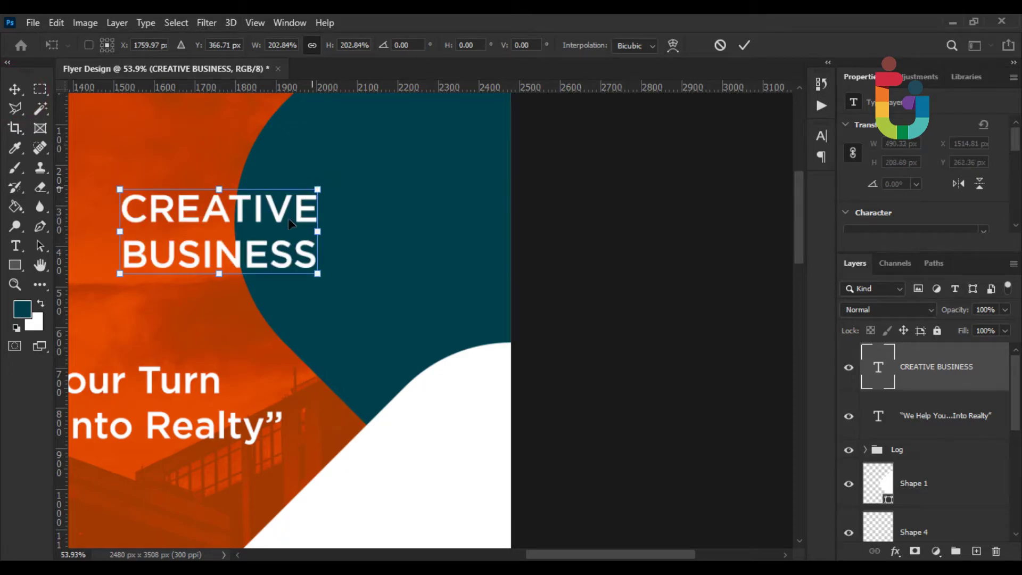
{"action": "left_click_drag", "start_coordinate": [281, 224], "coordinate": [351, 347]}
{"action": "key", "text": "Return"}
Step: Set the CREATIVE BUSINESS text's font style to Bold
{"action": "scroll", "coordinate": [443, 212], "scroll_direction": "down", "scroll_amount": 1}
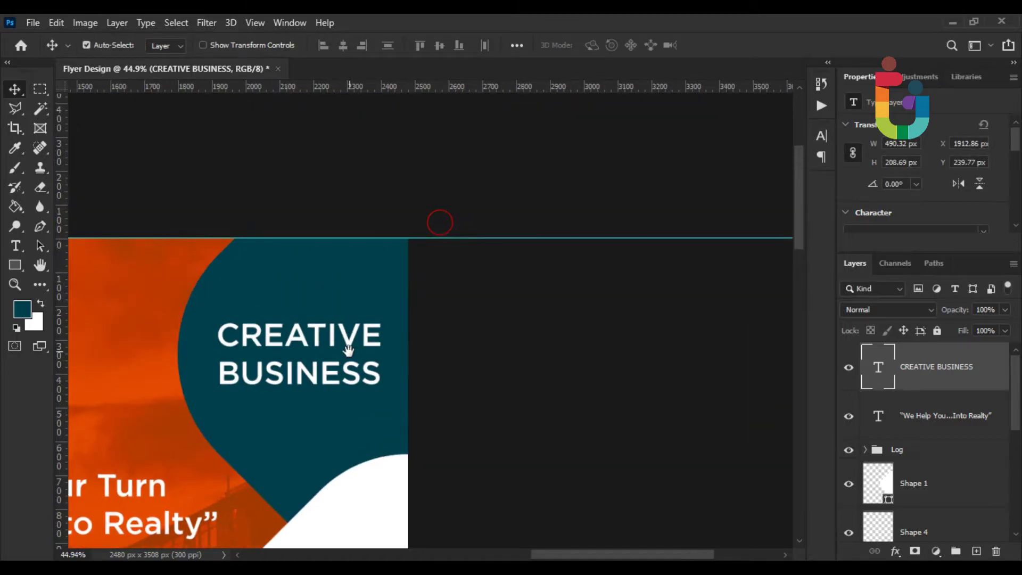
{"action": "left_click", "coordinate": [40, 245]}
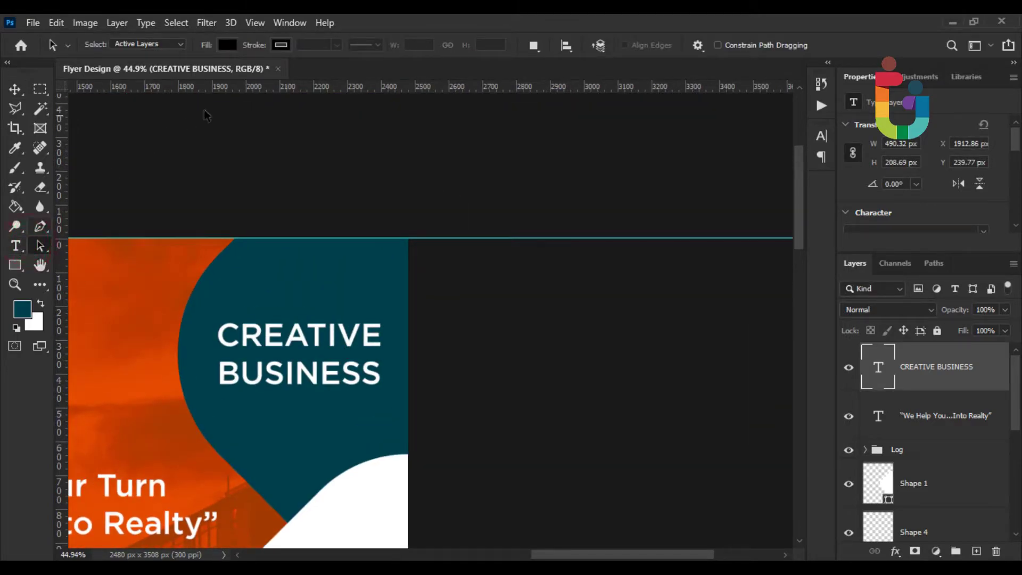
{"action": "left_click", "coordinate": [15, 246]}
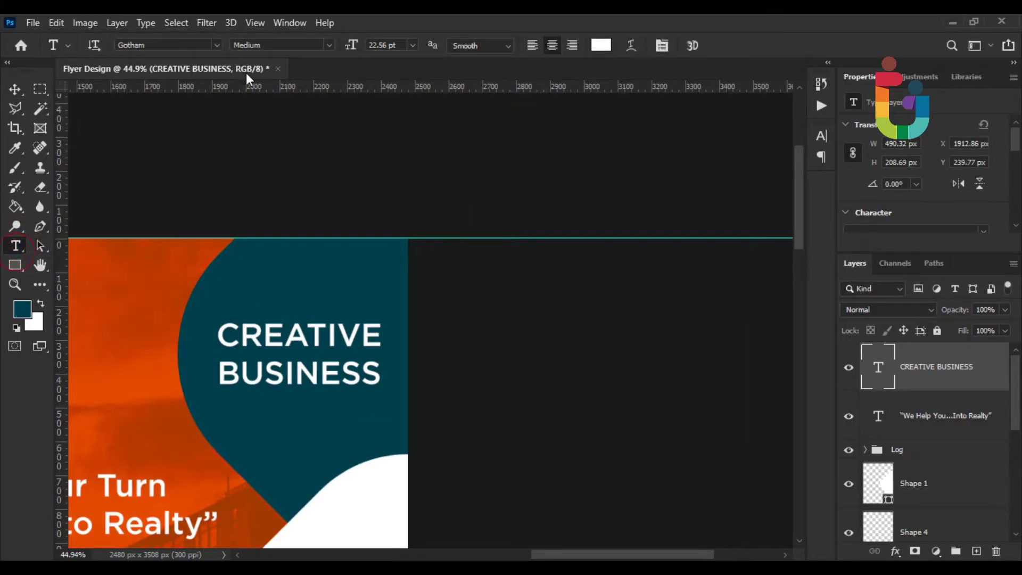
{"action": "left_click", "coordinate": [308, 47]}
{"action": "left_click", "coordinate": [272, 122]}
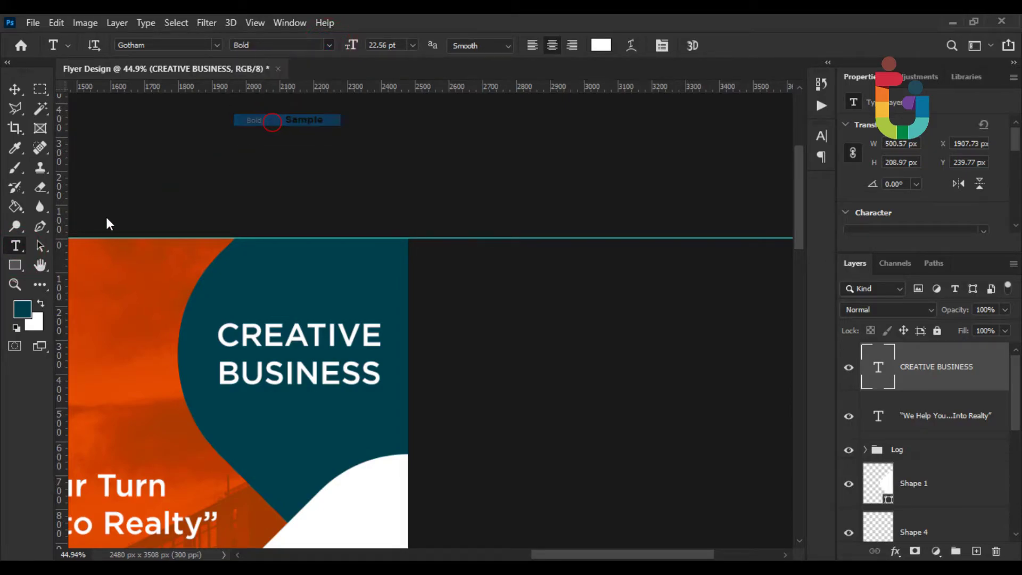
Step: Enlarge the CREATIVE BUSINESS text to about 577 px wide and nudge it slightly up and left within the teal shape
{"action": "left_click", "coordinate": [15, 89]}
{"action": "key", "text": "ctrl+t"}
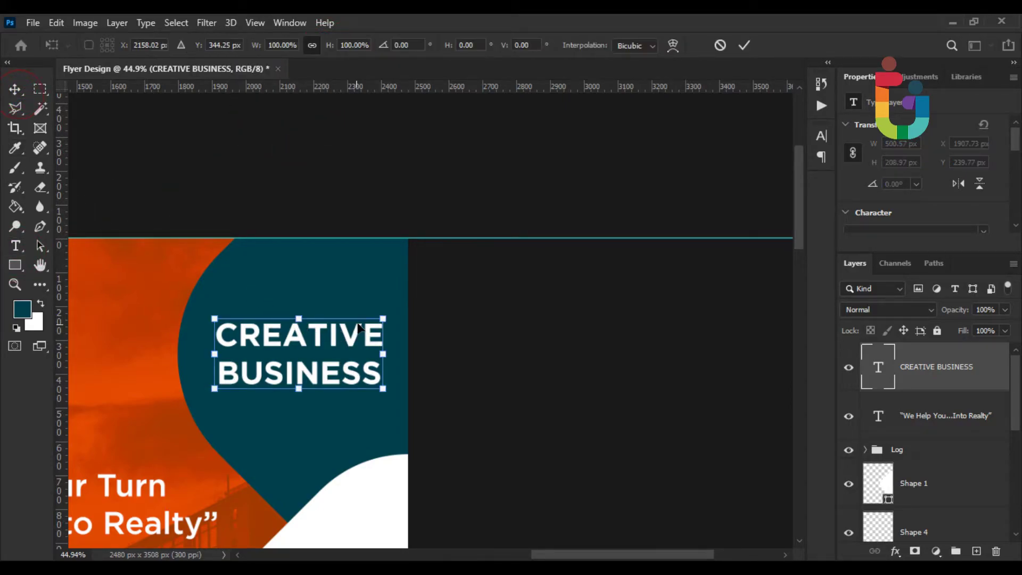
{"action": "mouse_move", "coordinate": [383, 317]}
{"action": "left_mouse_down"}
{"action": "mouse_move", "coordinate": [401, 309]}
{"action": "mouse_move", "coordinate": [395, 301]}
{"action": "left_mouse_up"}
{"action": "key", "text": "Return"}
{"action": "scroll", "coordinate": [301, 368], "scroll_direction": "up", "scroll_amount": 3}
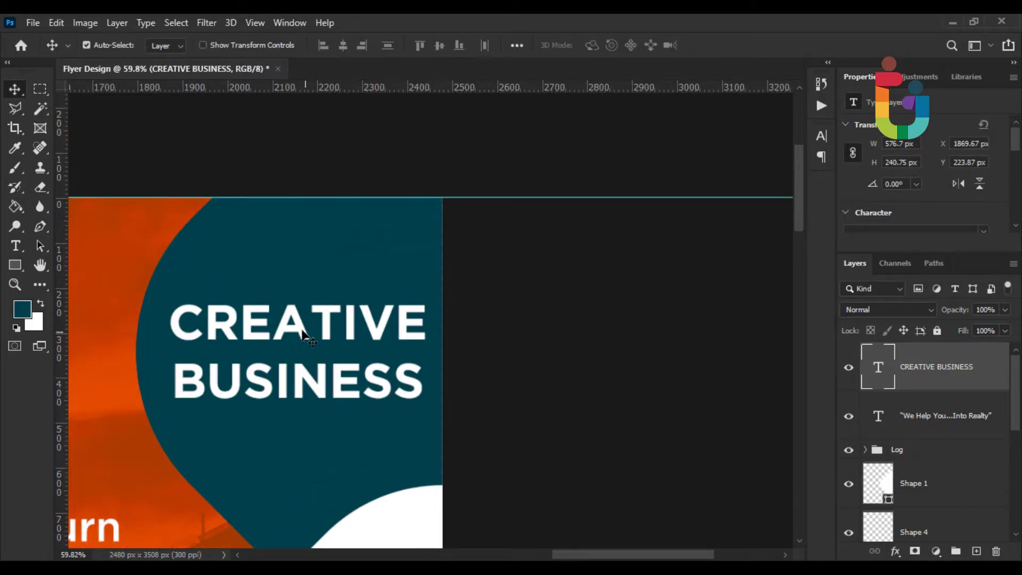
{"action": "left_click_drag", "start_coordinate": [299, 327], "coordinate": [322, 381]}
Step: Examine the overall flyer layout and the empty area of the large teal shape below the logo
{"action": "scroll", "coordinate": [288, 408], "scroll_direction": "down", "scroll_amount": 5}
{"action": "scroll", "coordinate": [287, 408], "scroll_direction": "down", "scroll_amount": 3}
{"action": "scroll", "coordinate": [358, 354], "scroll_direction": "up", "scroll_amount": 3}
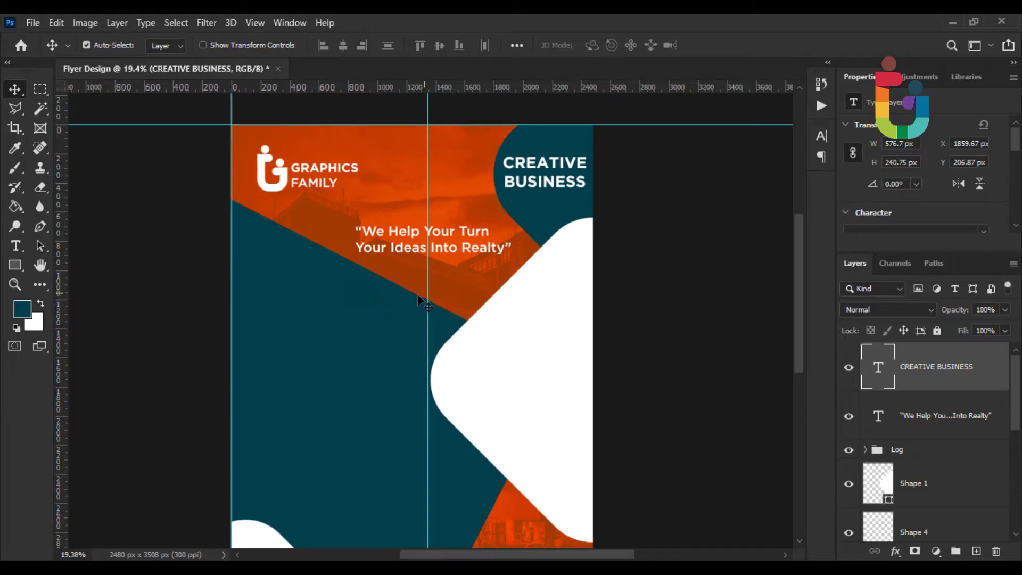
{"action": "scroll", "coordinate": [240, 341], "scroll_direction": "up", "scroll_amount": 1}
{"action": "scroll", "coordinate": [244, 362], "scroll_direction": "up", "scroll_amount": 1}
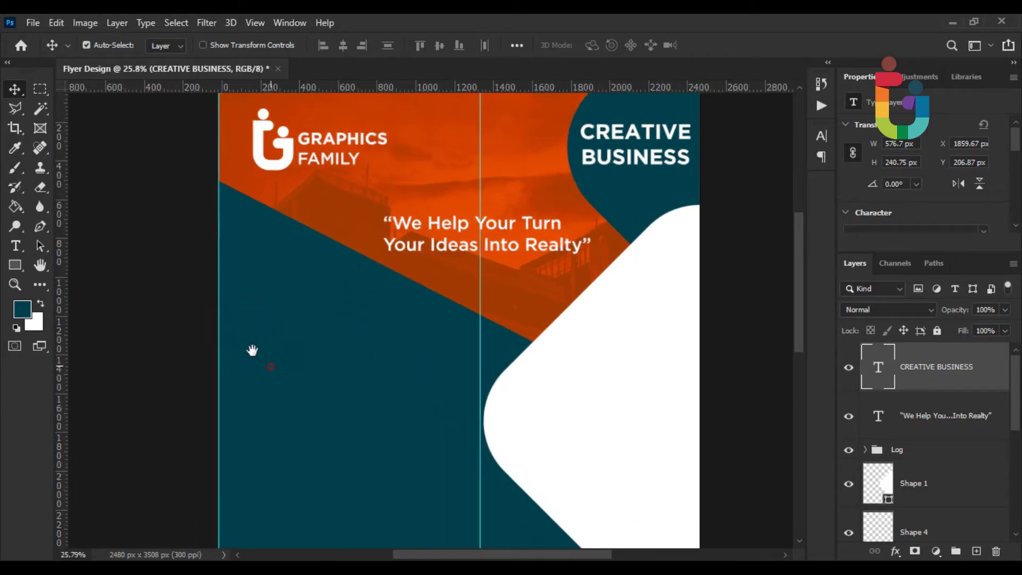
{"action": "left_click_drag", "start_coordinate": [254, 352], "coordinate": [205, 309]}
{"action": "scroll", "coordinate": [222, 327], "scroll_direction": "down", "scroll_amount": 2}
{"action": "scroll", "coordinate": [242, 341], "scroll_direction": "down", "scroll_amount": 2}
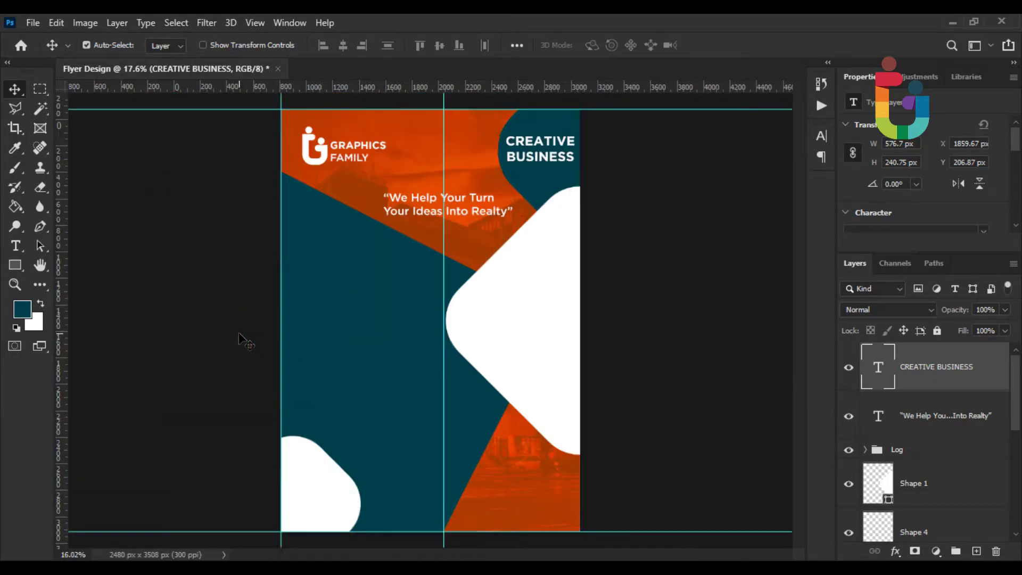
{"action": "scroll", "coordinate": [344, 322], "scroll_direction": "up", "scroll_amount": 1}
{"action": "scroll", "coordinate": [343, 322], "scroll_direction": "up", "scroll_amount": 2}
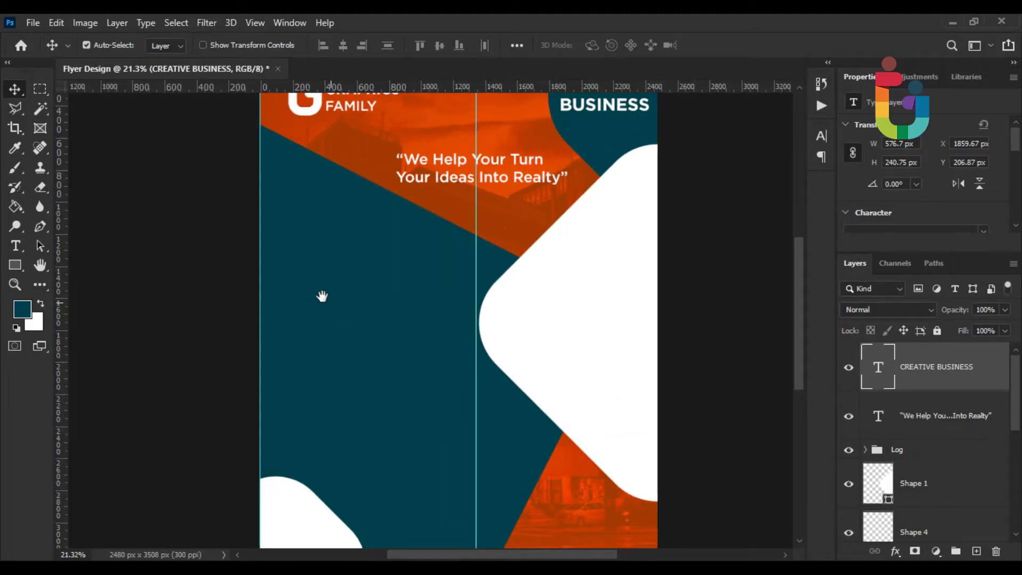
{"action": "left_click_drag", "start_coordinate": [323, 297], "coordinate": [269, 346]}
Step: Add a white three-line text layer reading Creative Business Headlines on the large teal shape and left-align its text
{"action": "key", "text": "t"}
{"action": "left_click", "coordinate": [260, 323]}
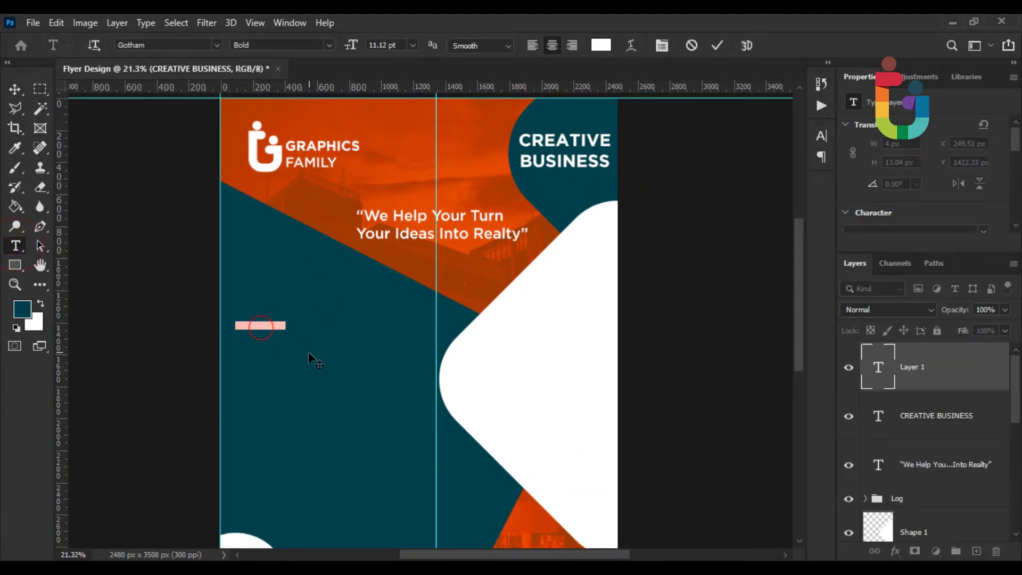
{"action": "key", "text": "BackSpace"}
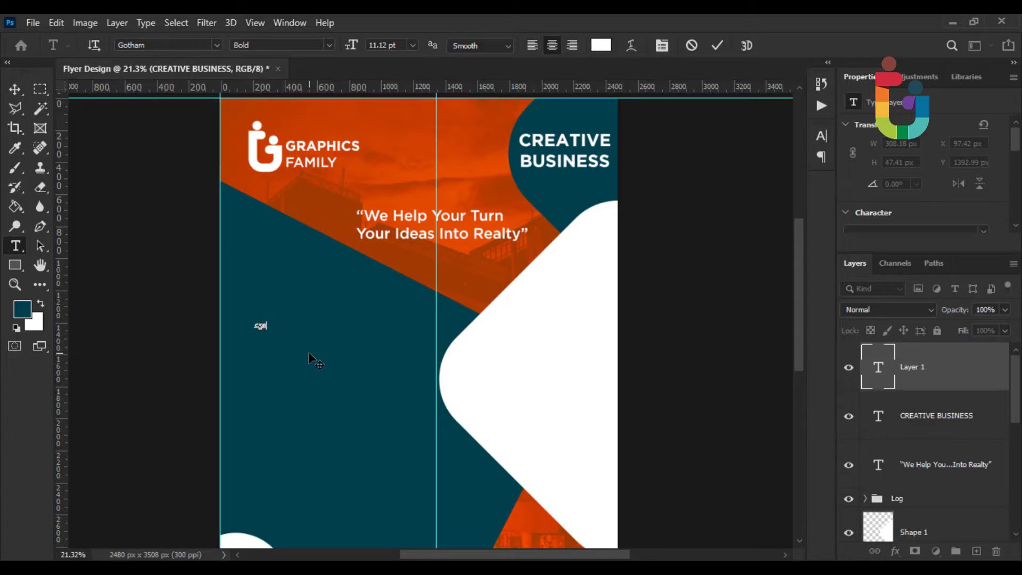
{"action": "type", "text": "creat"}
{"action": "key", "text": "BackSpace"}
{"action": "key", "text": "BackSpace"}
{"action": "key", "text": "BackSpace"}
{"action": "type", "text": "eative Business"}
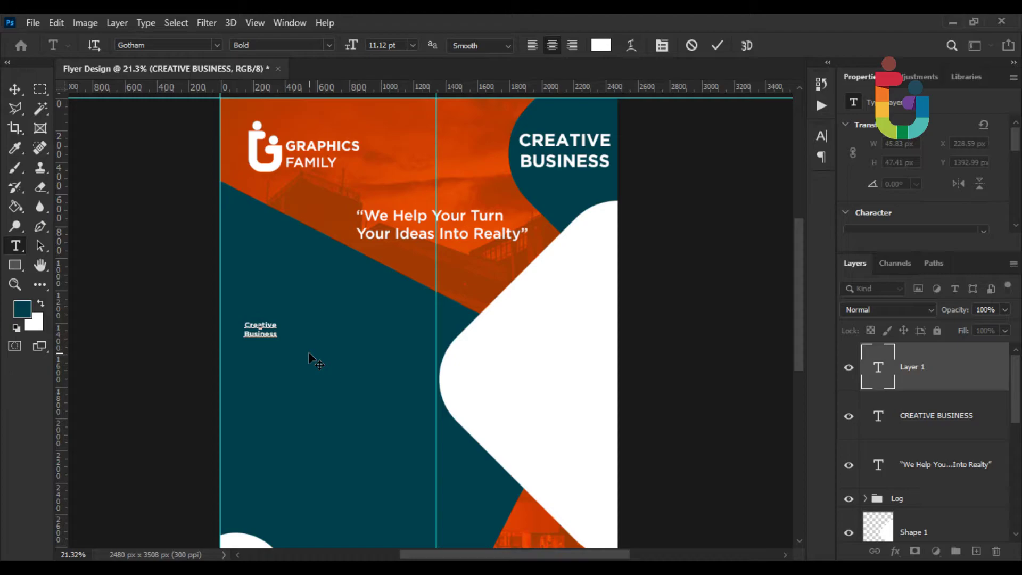
{"action": "type", "text": " Headlines"}
{"action": "key", "text": "ctrl+a"}
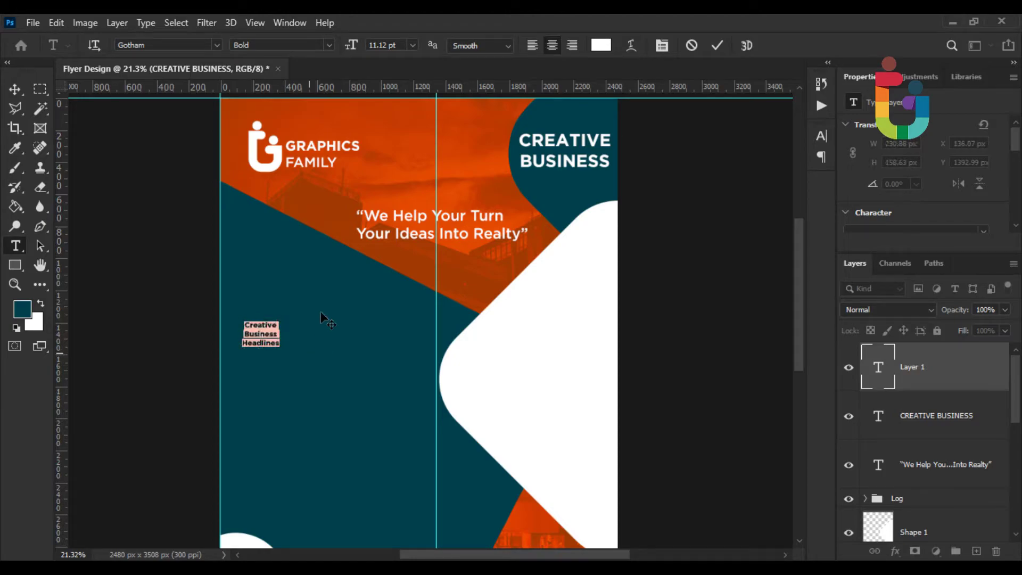
{"action": "left_click", "coordinate": [532, 45]}
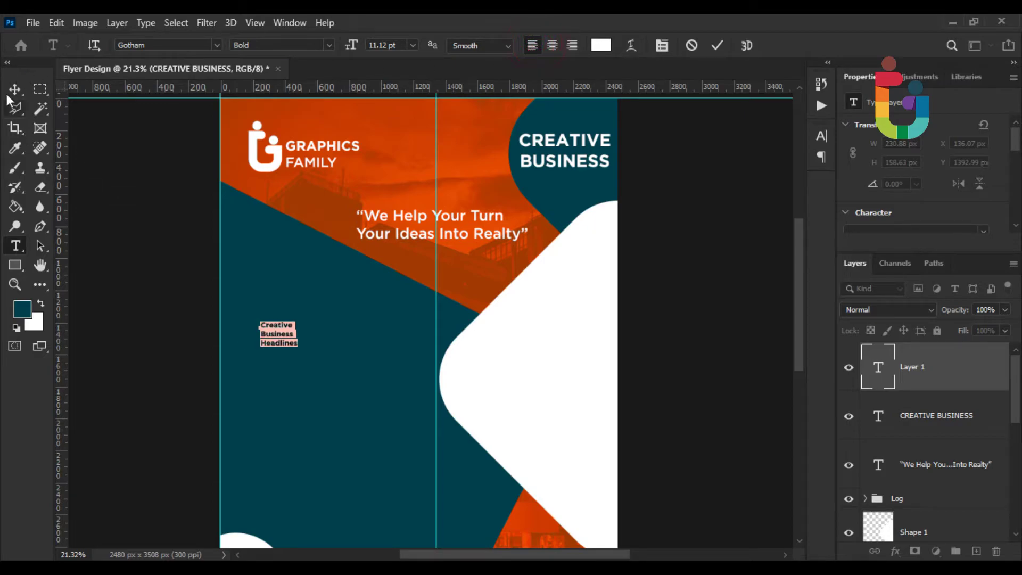
Step: Scale the Creative Business Headlines text up proportionally to about 315%, about 727 px wide
{"action": "left_click", "coordinate": [14, 89]}
{"action": "scroll", "coordinate": [315, 362], "scroll_direction": "up", "scroll_amount": 3}
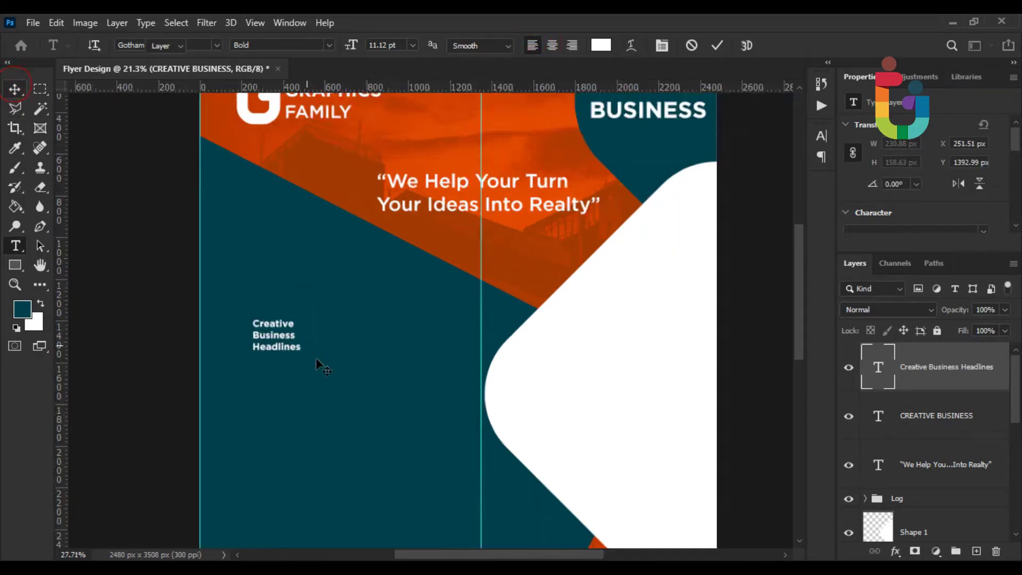
{"action": "key", "text": "ctrl+t"}
{"action": "left_click_drag", "start_coordinate": [302, 312], "coordinate": [407, 203]}
{"action": "key", "text": "Return"}
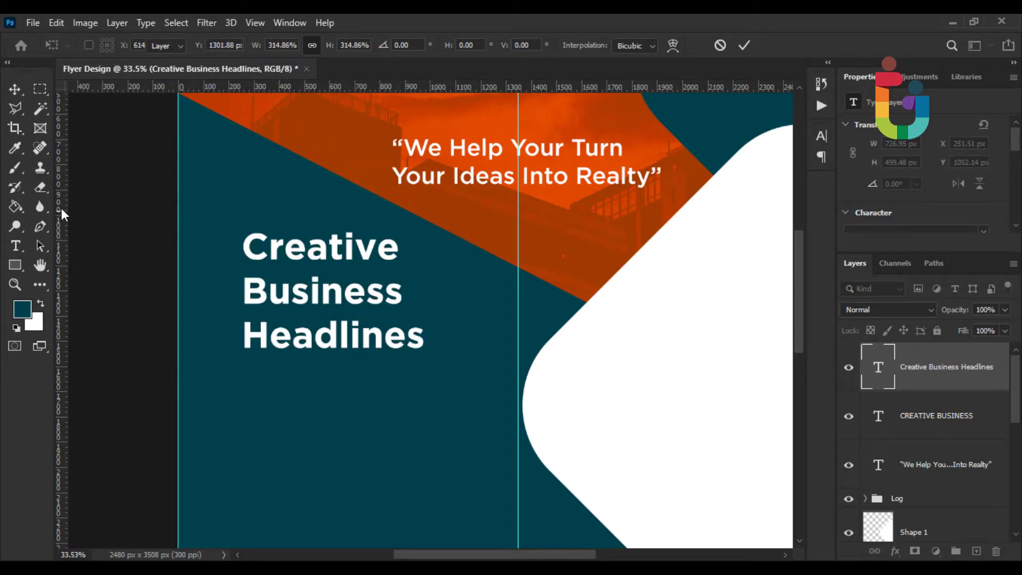
Step: Change the words Creative and Business in the headline on the teal shape to the Gotham Book weight
{"action": "left_click", "coordinate": [16, 245]}
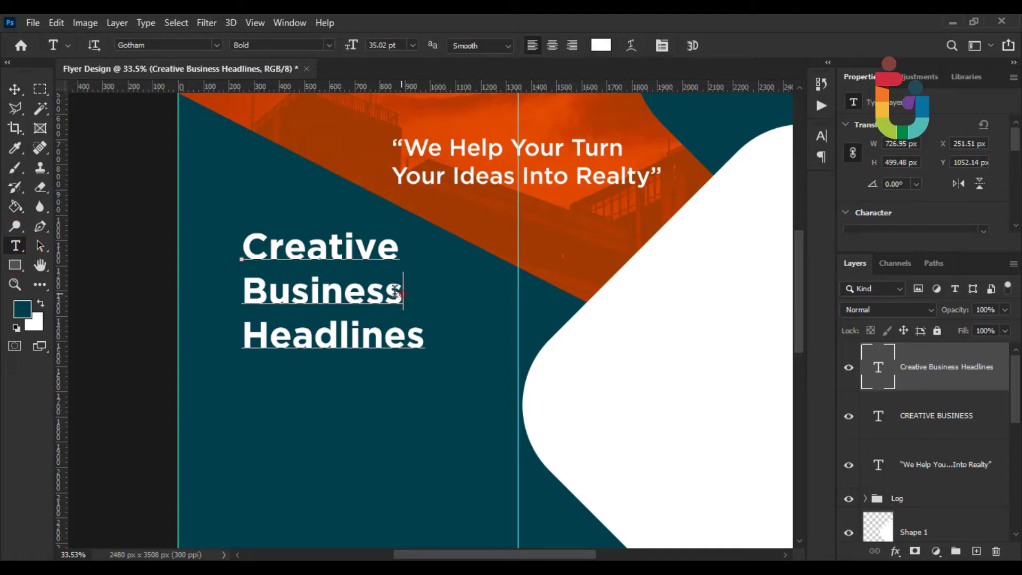
{"action": "left_click_drag", "start_coordinate": [404, 294], "coordinate": [188, 201]}
{"action": "left_click", "coordinate": [329, 46]}
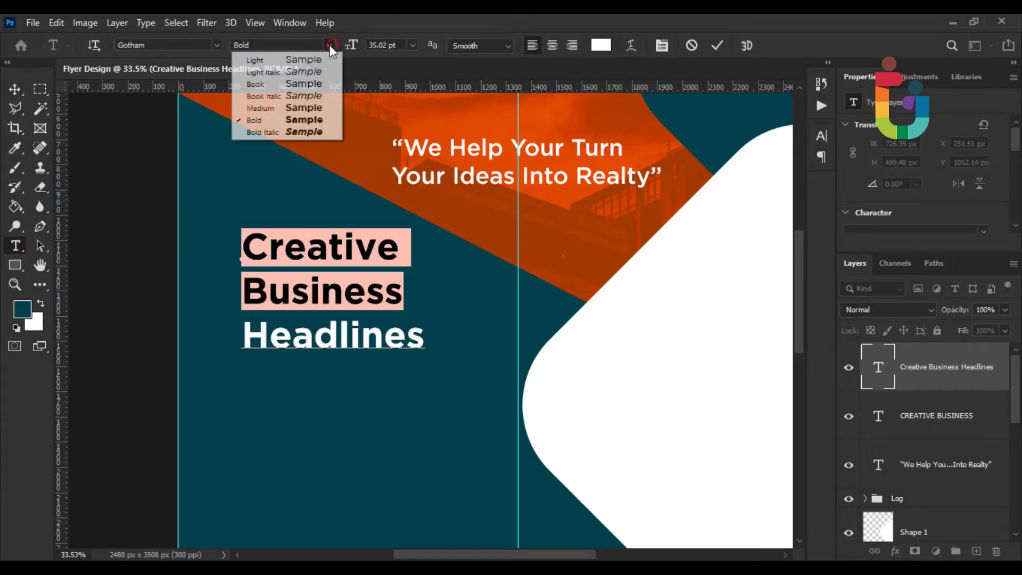
{"action": "left_click", "coordinate": [257, 84]}
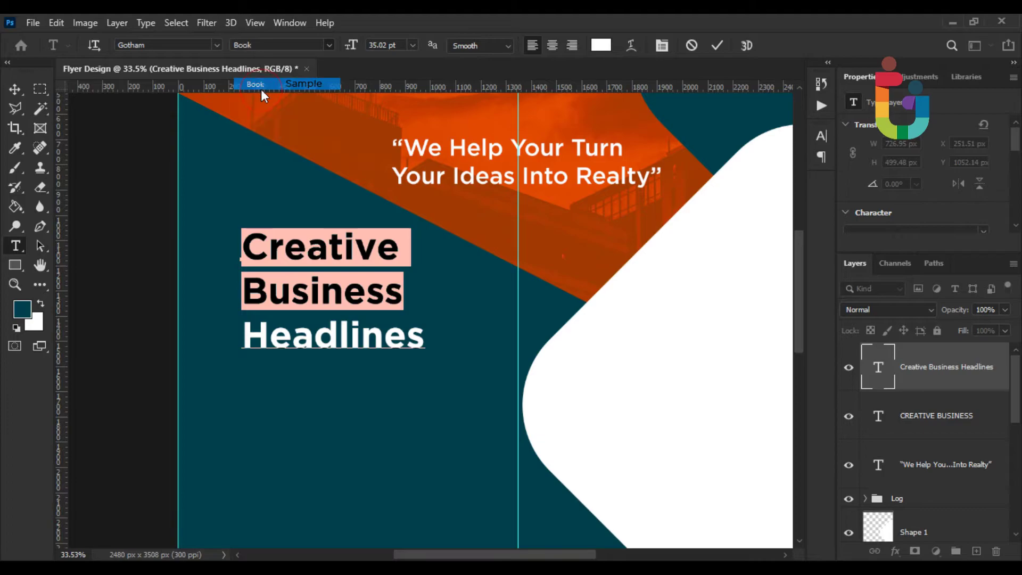
Step: Recolor the word Headlines orange (e34a01) by sampling the flyer's orange background, keeping its bold weight
{"action": "left_click", "coordinate": [318, 341]}
{"action": "double_click", "coordinate": [319, 346]}
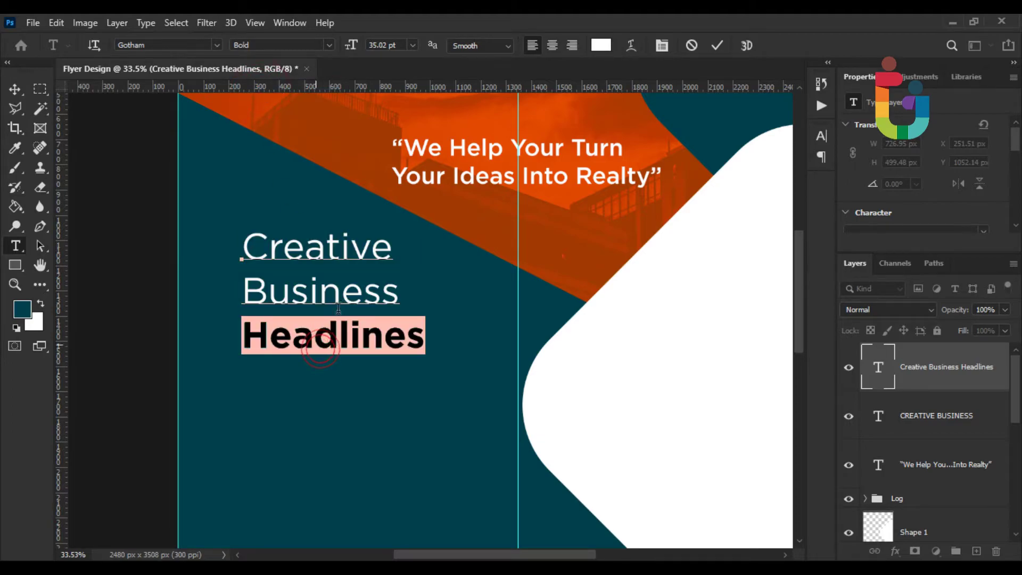
{"action": "left_click", "coordinate": [601, 45]}
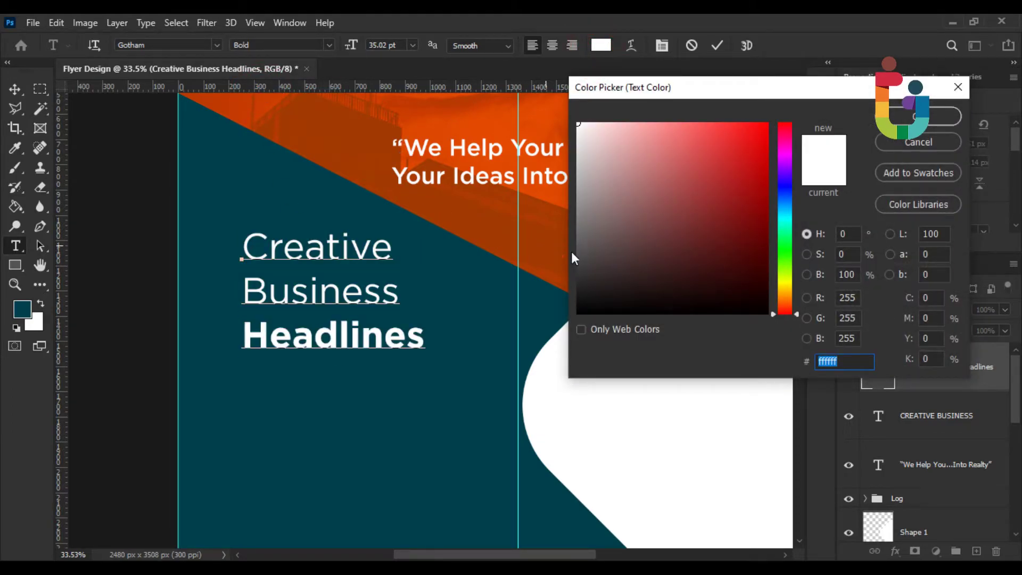
{"action": "left_click", "coordinate": [775, 375]}
{"action": "key", "text": "BackSpace"}
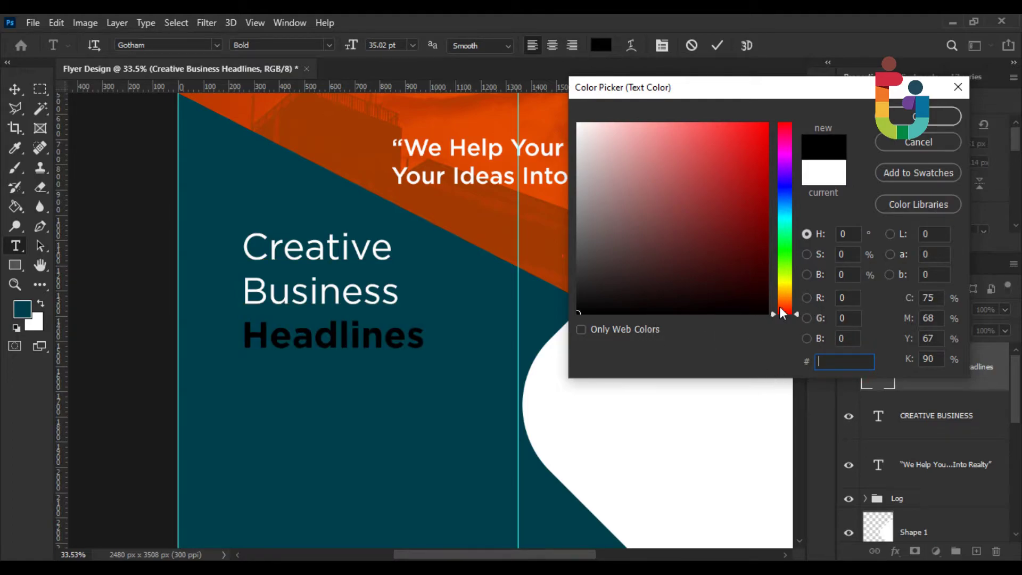
{"action": "left_click", "coordinate": [470, 118]}
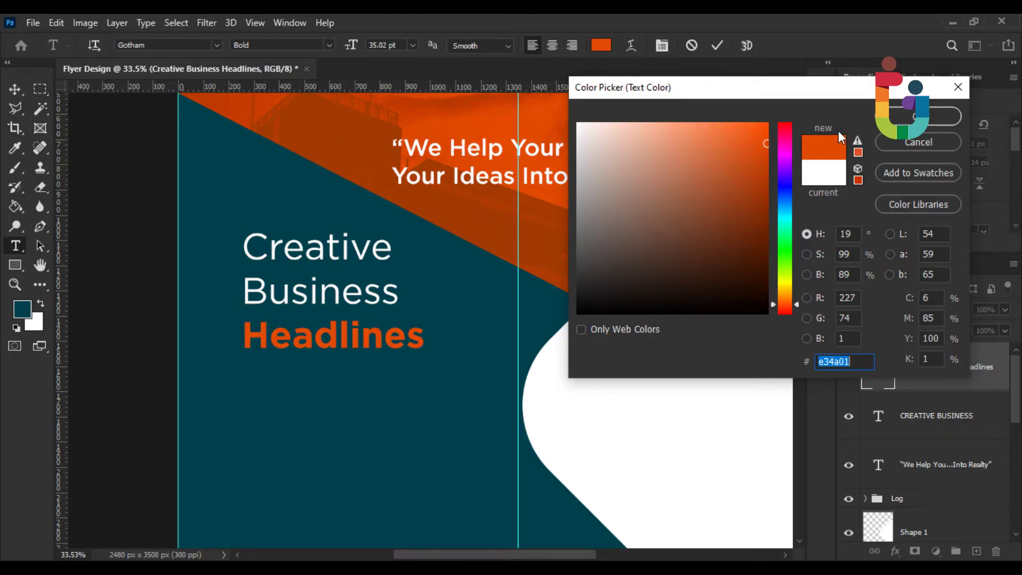
{"action": "left_click", "coordinate": [918, 117]}
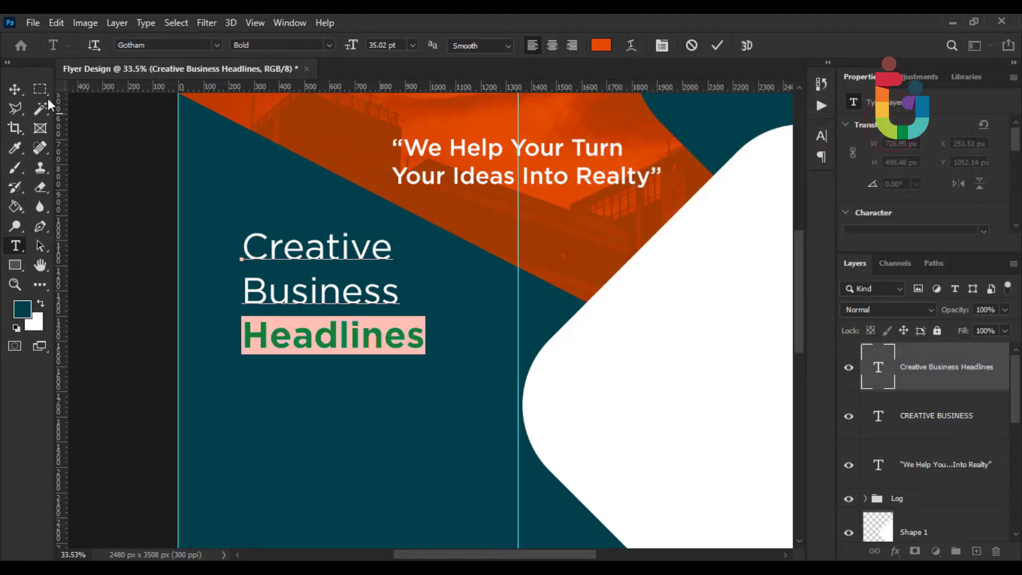
{"action": "left_click", "coordinate": [13, 92]}
Step: Enlarge the Creative Business Headlines text proportionally to about 1021 px wide and shift it to about X 145 px
{"action": "scroll", "coordinate": [381, 320], "scroll_direction": "down", "scroll_amount": 4}
{"action": "key", "text": "ctrl+t"}
{"action": "scroll", "coordinate": [381, 320], "scroll_direction": "up", "scroll_amount": 2}
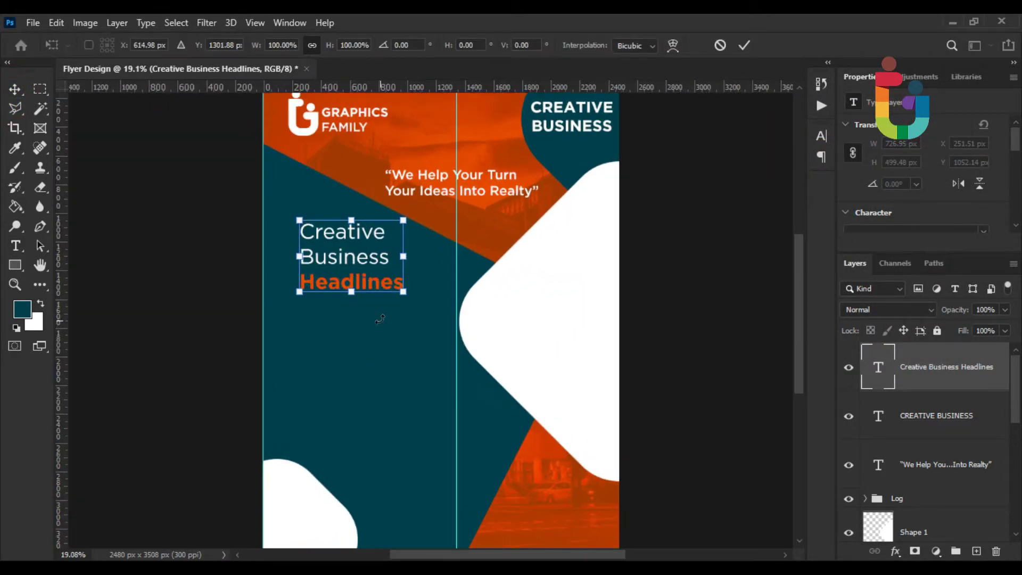
{"action": "left_click_drag", "start_coordinate": [355, 298], "coordinate": [364, 325]}
{"action": "key", "text": "Return"}
{"action": "scroll", "coordinate": [341, 303], "scroll_direction": "up", "scroll_amount": 3}
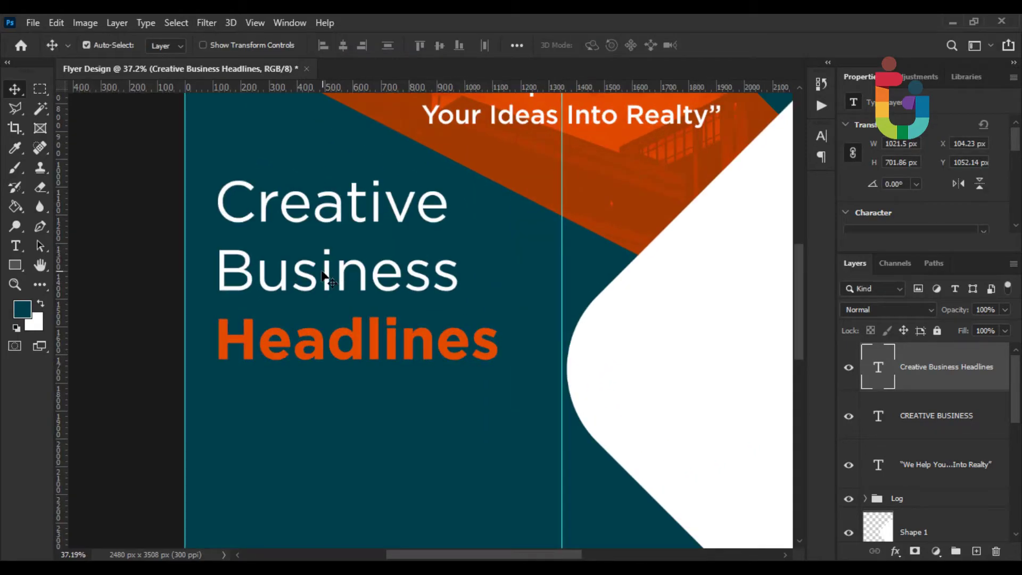
{"action": "left_click_drag", "start_coordinate": [307, 272], "coordinate": [318, 278]}
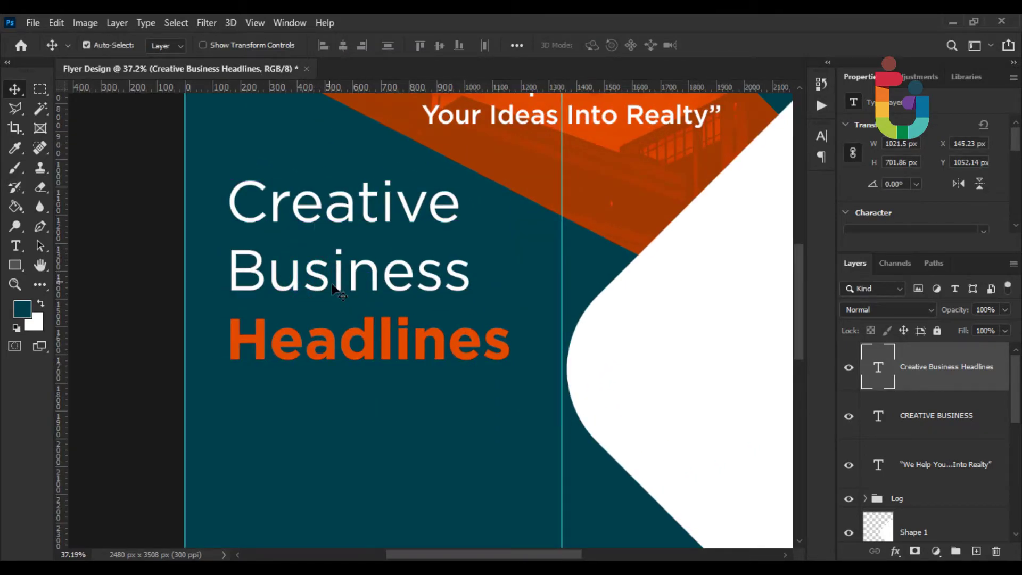
Step: Add a vertical guide at the headline's left edge and draw a paragraph text box about 1008 by 214 px below Headlines
{"action": "scroll", "coordinate": [330, 290], "scroll_direction": "down", "scroll_amount": 3}
{"action": "scroll", "coordinate": [337, 292], "scroll_direction": "up", "scroll_amount": 1}
{"action": "scroll", "coordinate": [337, 292], "scroll_direction": "down", "scroll_amount": 1}
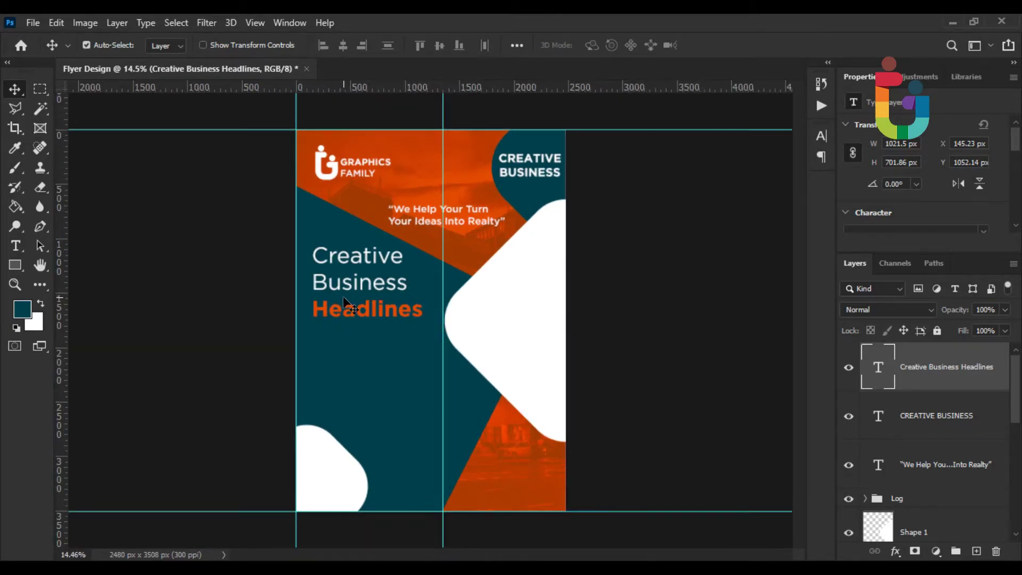
{"action": "scroll", "coordinate": [343, 296], "scroll_direction": "up", "scroll_amount": 2}
{"action": "left_click_drag", "start_coordinate": [426, 344], "coordinate": [321, 340]}
{"action": "scroll", "coordinate": [187, 328], "scroll_direction": "up", "scroll_amount": 2}
{"action": "left_click", "coordinate": [15, 246]}
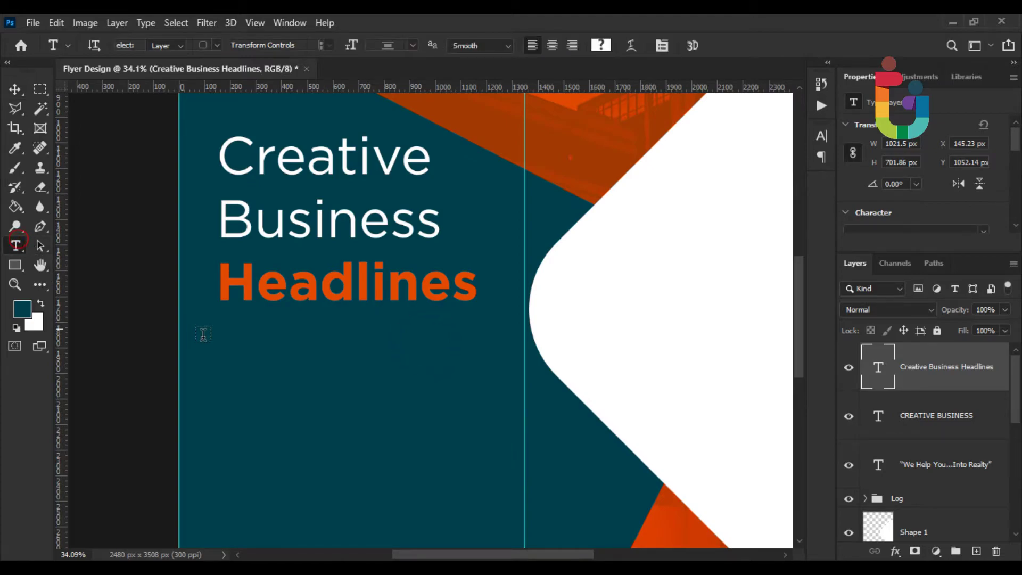
{"action": "left_click_drag", "start_coordinate": [60, 322], "coordinate": [479, 397]}
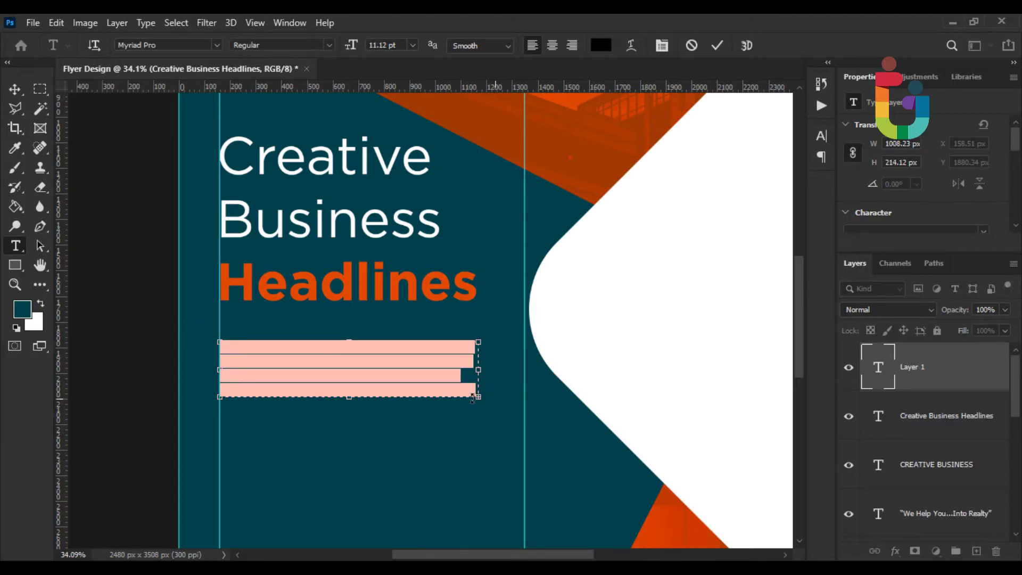
Step: Set the placeholder paragraph to 17 pt and trim it to two lines reading Lorem ipsum dolor sit amet, csectetur adipiscing elit, sed do
{"action": "mouse_move", "coordinate": [352, 47]}
{"action": "left_mouse_down"}
{"action": "mouse_move", "coordinate": [367, 49]}
{"action": "mouse_move", "coordinate": [355, 49]}
{"action": "left_mouse_up"}
{"action": "left_click", "coordinate": [469, 376]}
{"action": "mouse_move", "coordinate": [470, 373]}
{"action": "left_mouse_down"}
{"action": "mouse_move", "coordinate": [461, 372]}
{"action": "mouse_move", "coordinate": [479, 371]}
{"action": "left_mouse_up"}
{"action": "left_click", "coordinate": [453, 371]}
{"action": "key", "text": "BackSpace"}
{"action": "key", "text": "BackSpace"}
{"action": "key", "text": "ctrl+a"}
{"action": "mouse_move", "coordinate": [463, 352]}
{"action": "left_mouse_down"}
{"action": "mouse_move", "coordinate": [501, 357]}
{"action": "mouse_move", "coordinate": [481, 350]}
{"action": "left_mouse_up"}
{"action": "key", "text": "BackSpace"}
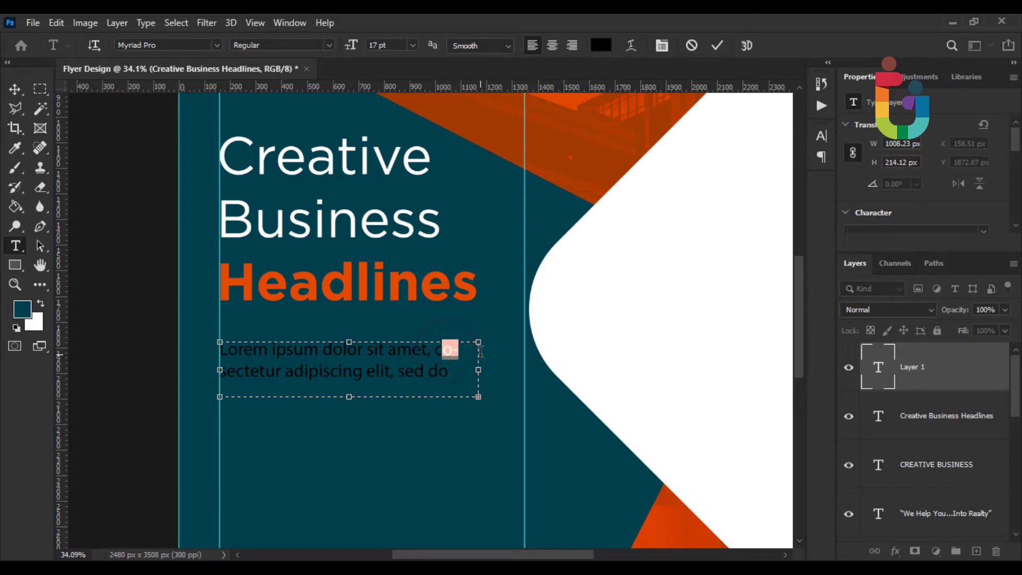
{"action": "key", "text": "BackSpace"}
{"action": "key", "text": "ctrl+a"}
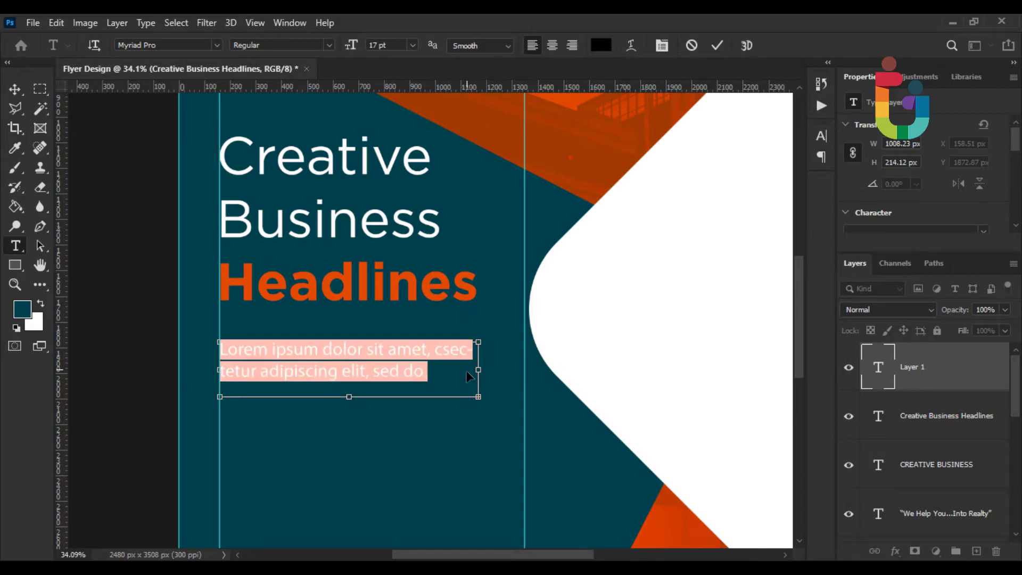
Step: Color the whole two-line placeholder text white (ffffff)
{"action": "double_click", "coordinate": [279, 348]}
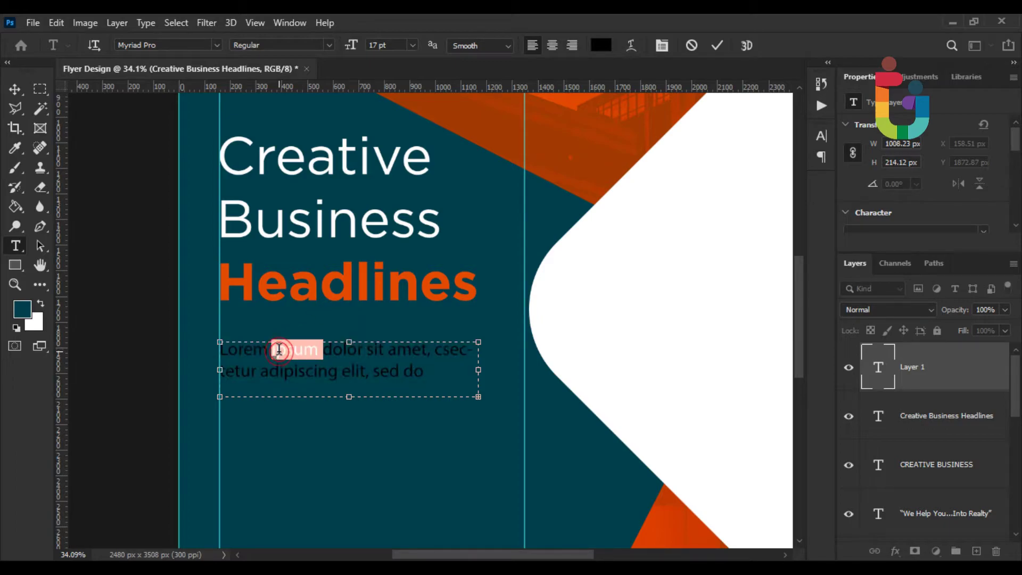
{"action": "double_click", "coordinate": [335, 347]}
{"action": "key", "text": "ctrl+a"}
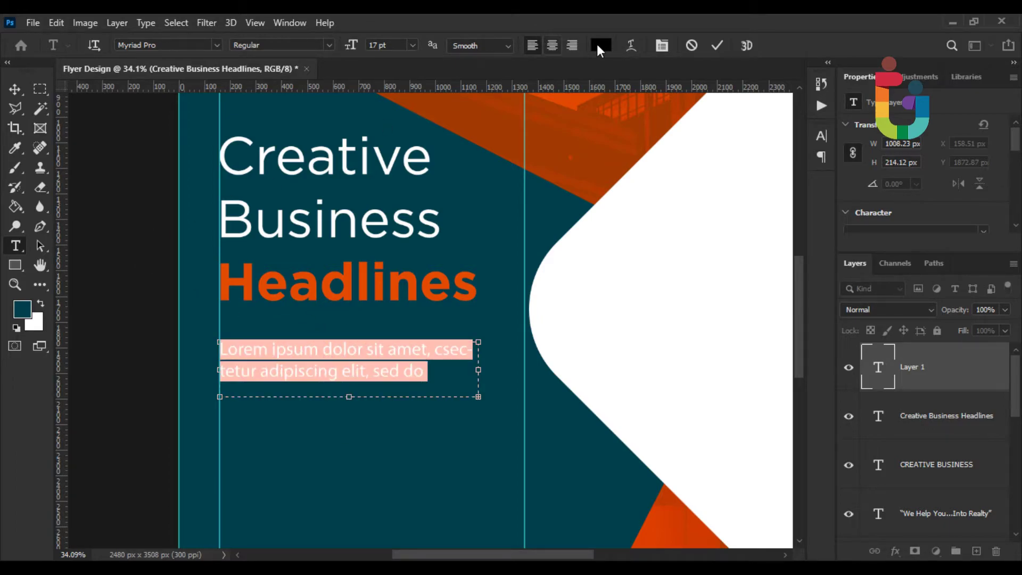
{"action": "left_click", "coordinate": [602, 45]}
{"action": "type", "text": "ffffff"}
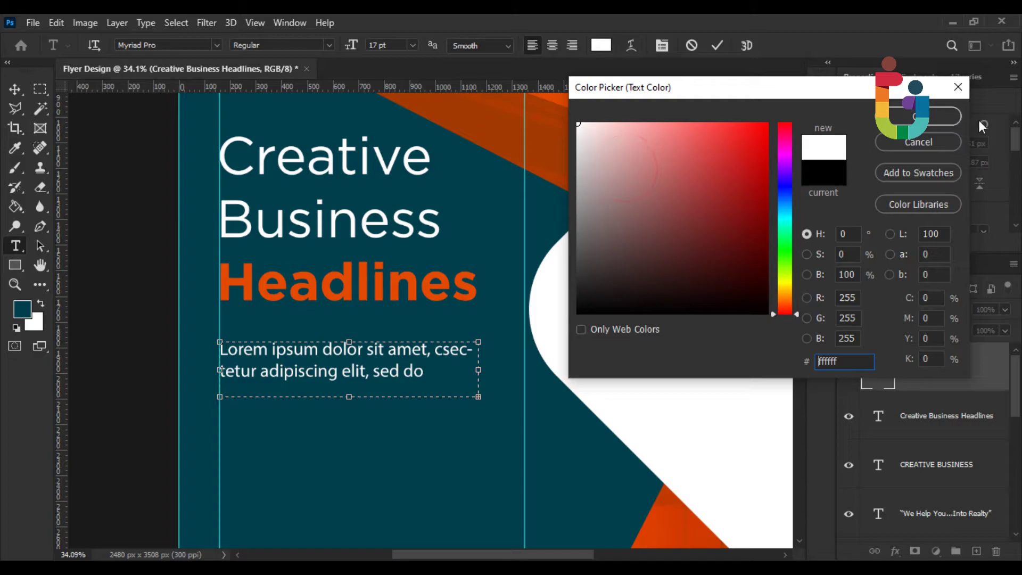
{"action": "left_click", "coordinate": [951, 117]}
{"action": "left_click", "coordinate": [15, 89]}
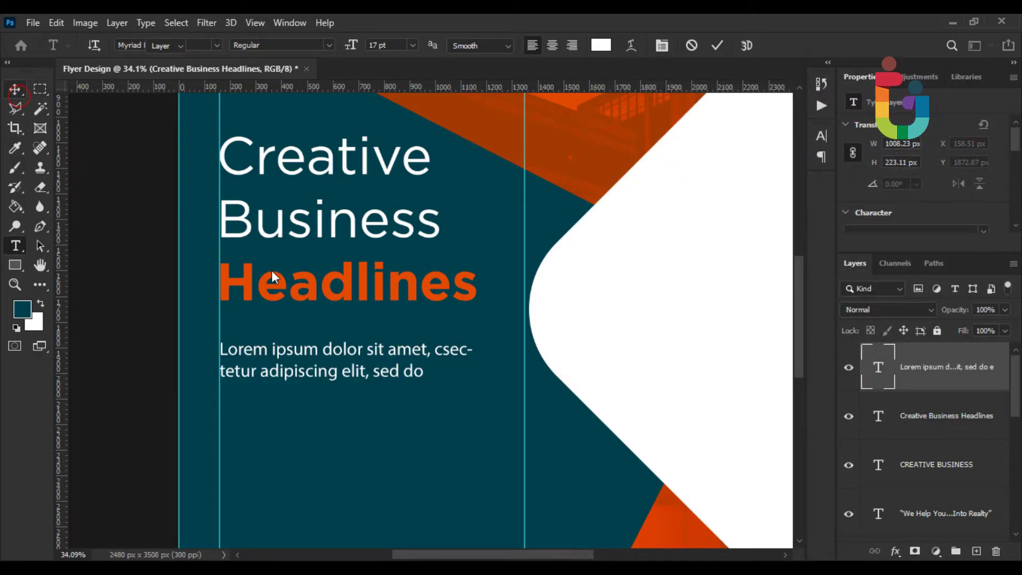
Step: Recolor the second line of the placeholder text orange (e34a01) by sampling the Headlines text
{"action": "scroll", "coordinate": [378, 335], "scroll_direction": "up", "scroll_amount": 3}
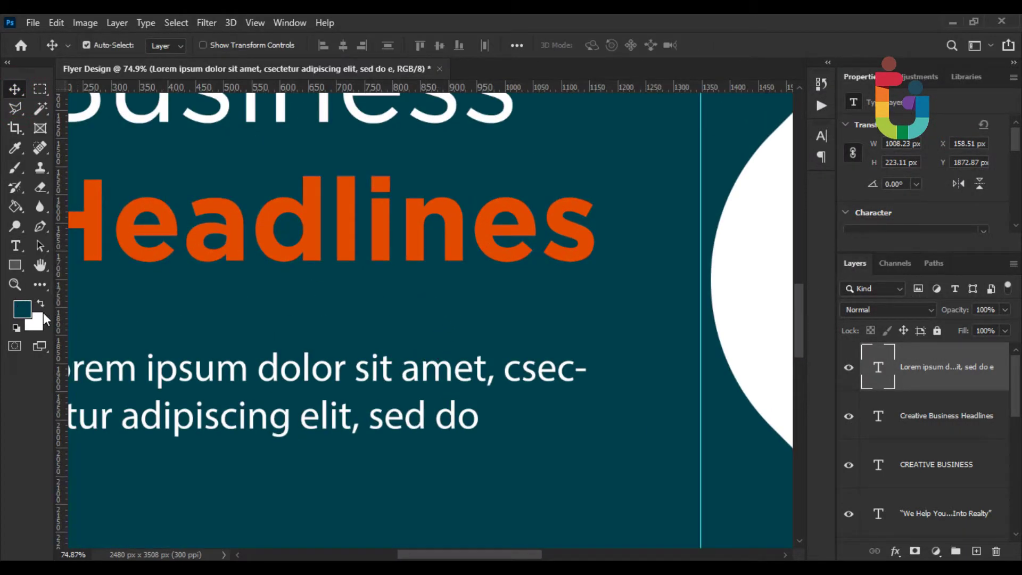
{"action": "left_click", "coordinate": [15, 245]}
{"action": "triple_click", "coordinate": [376, 423]}
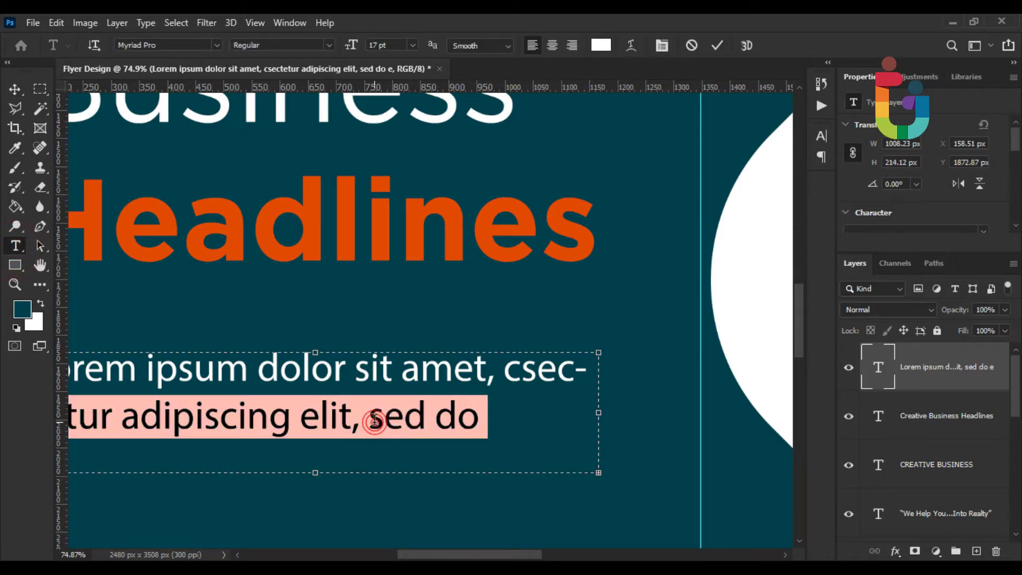
{"action": "left_click", "coordinate": [596, 47]}
{"action": "left_click", "coordinate": [418, 208]}
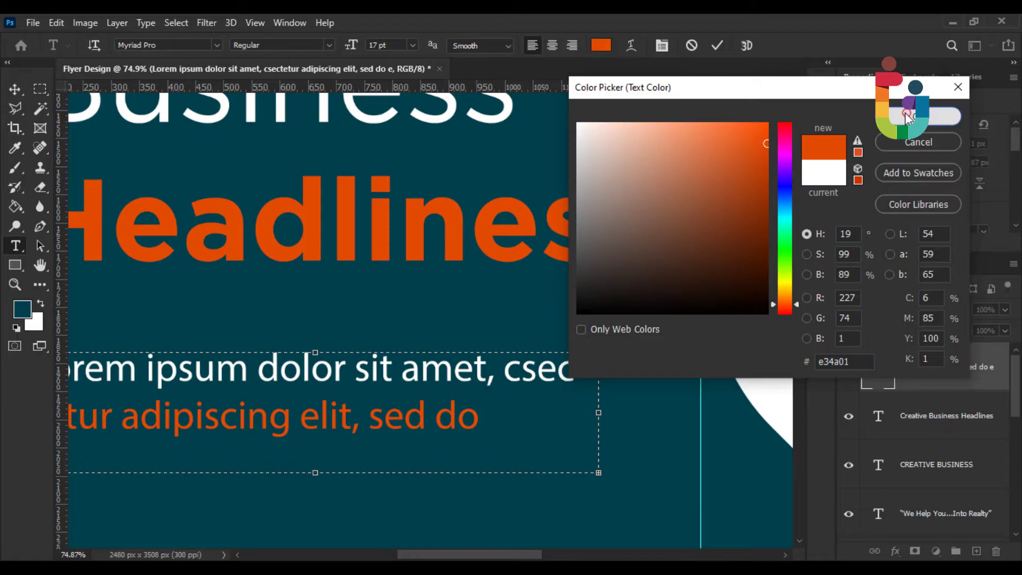
{"action": "left_click", "coordinate": [919, 113]}
{"action": "scroll", "coordinate": [281, 227], "scroll_direction": "down", "scroll_amount": 2}
{"action": "left_click", "coordinate": [15, 89]}
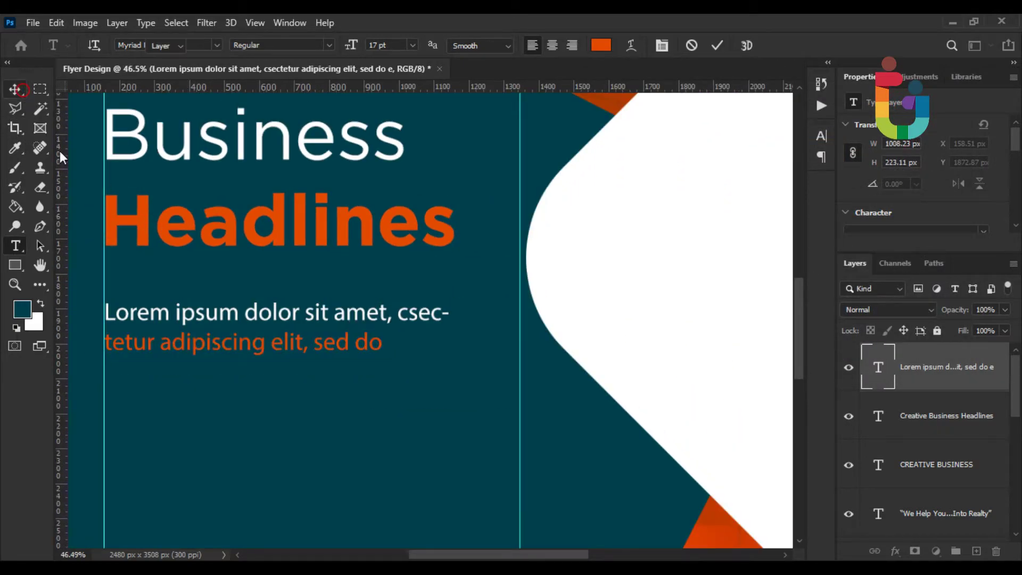
Step: Move the two-line placeholder text straight up to about Y 1806 px, closer to Headlines
{"action": "scroll", "coordinate": [200, 327], "scroll_direction": "up", "scroll_amount": 3}
{"action": "left_click_drag", "start_coordinate": [198, 307], "coordinate": [199, 275]}
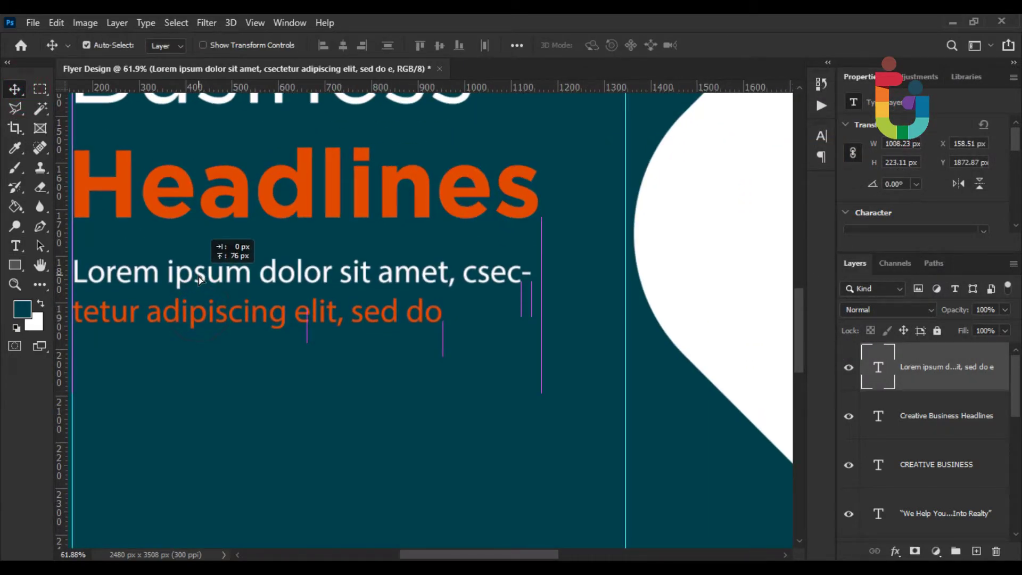
{"action": "scroll", "coordinate": [266, 349], "scroll_direction": "down", "scroll_amount": 5}
{"action": "scroll", "coordinate": [260, 378], "scroll_direction": "up", "scroll_amount": 1}
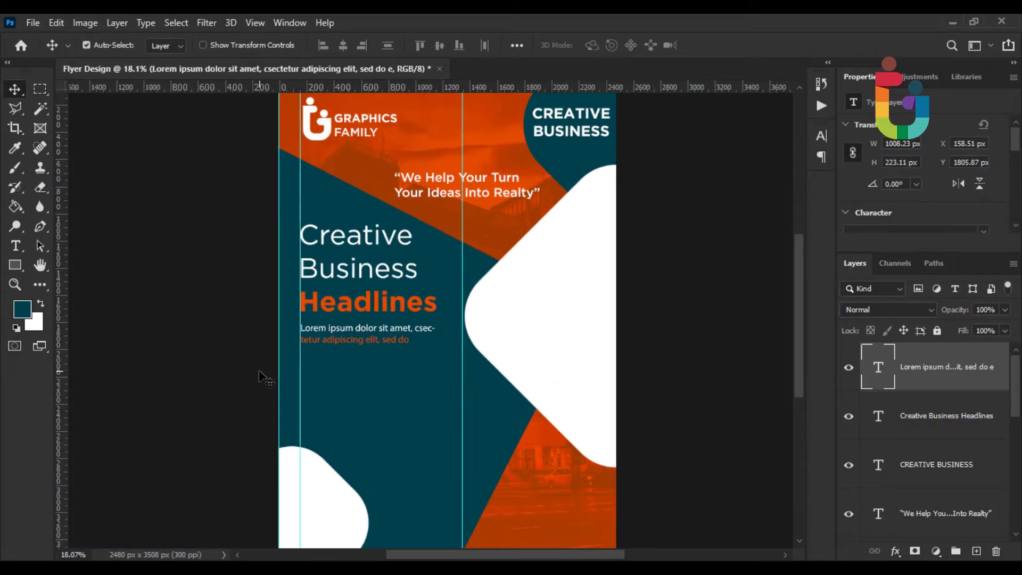
Step: Draw a second paragraph text box about 987 by 397 px below the two-line text and set its placeholder text to 12 pt
{"action": "scroll", "coordinate": [343, 432], "scroll_direction": "up", "scroll_amount": 5}
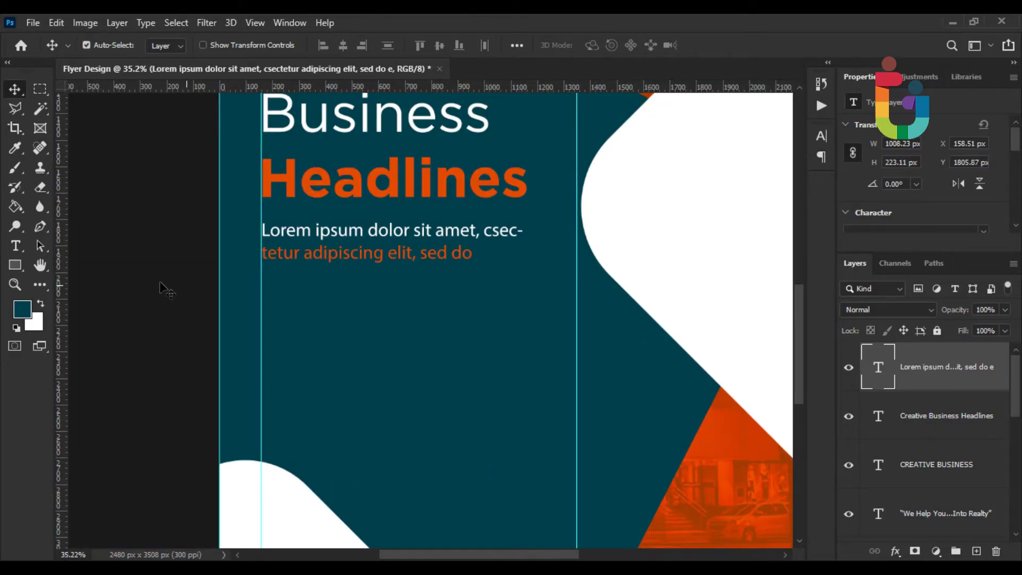
{"action": "left_click", "coordinate": [15, 246]}
{"action": "left_click_drag", "start_coordinate": [262, 283], "coordinate": [524, 389]}
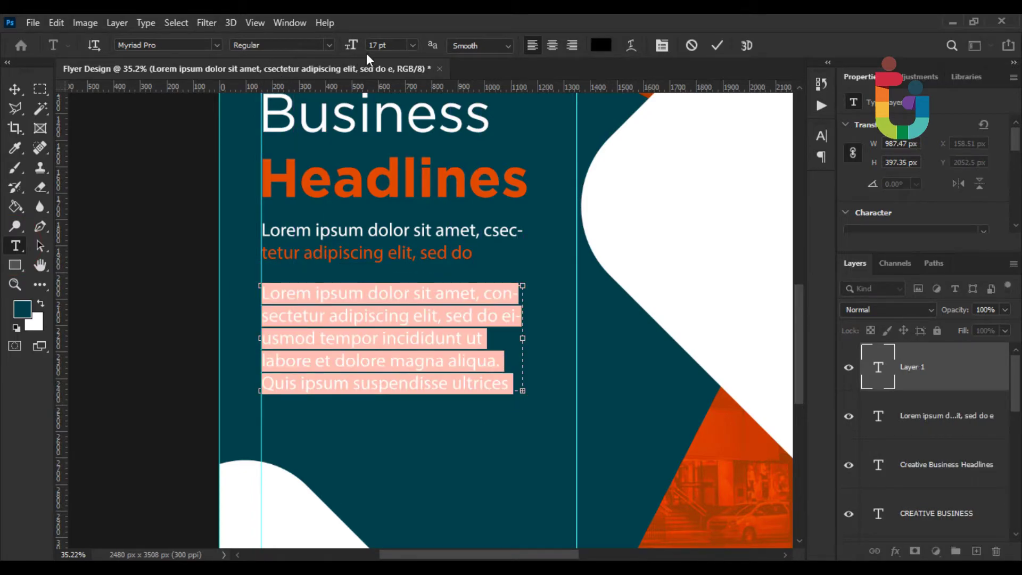
{"action": "left_click_drag", "start_coordinate": [350, 49], "coordinate": [343, 46]}
{"action": "scroll", "coordinate": [456, 327], "scroll_direction": "up", "scroll_amount": 2}
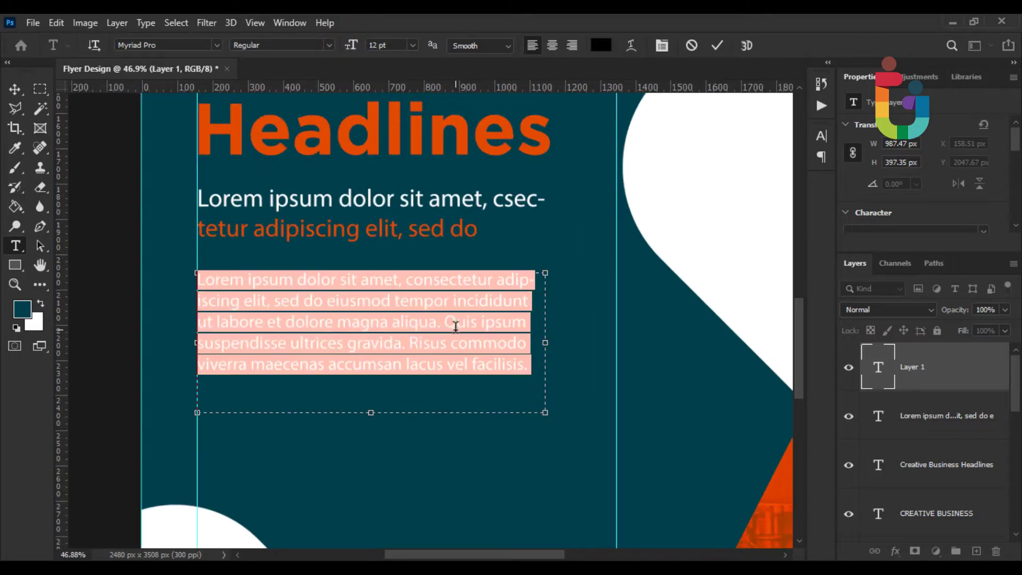
Step: Change the new paragraph's font to Gotham Light at 9 pt
{"action": "left_click", "coordinate": [217, 45]}
{"action": "scroll", "coordinate": [405, 240], "scroll_direction": "up", "scroll_amount": 20}
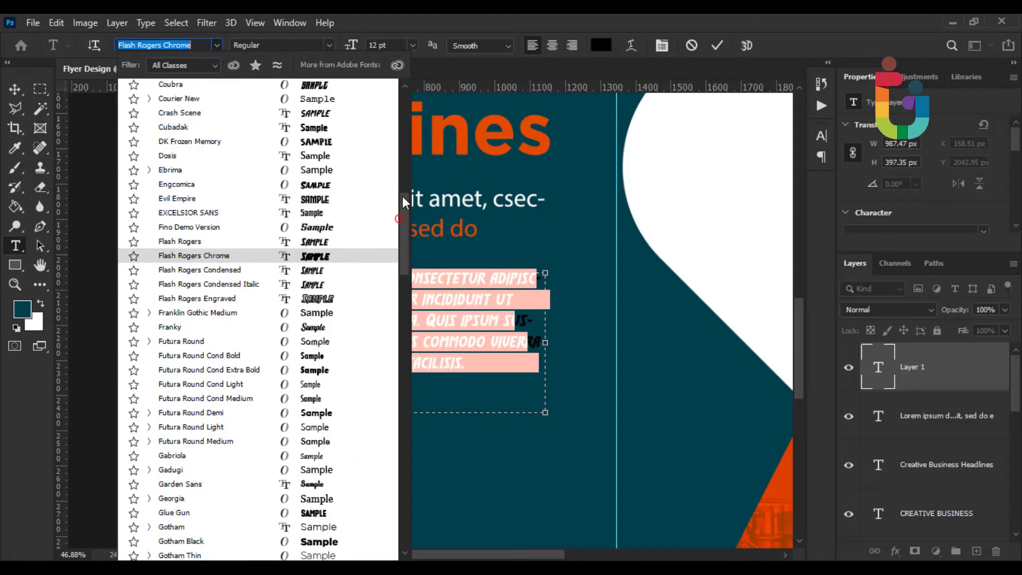
{"action": "scroll", "coordinate": [402, 199], "scroll_direction": "up", "scroll_amount": 20}
{"action": "left_click", "coordinate": [351, 96]}
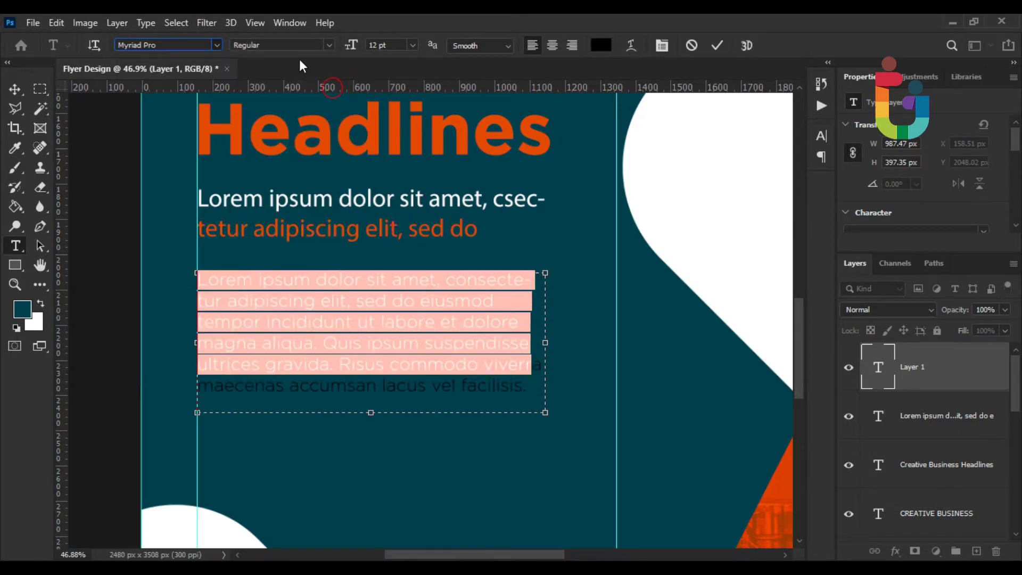
{"action": "left_click_drag", "start_coordinate": [357, 53], "coordinate": [355, 53]}
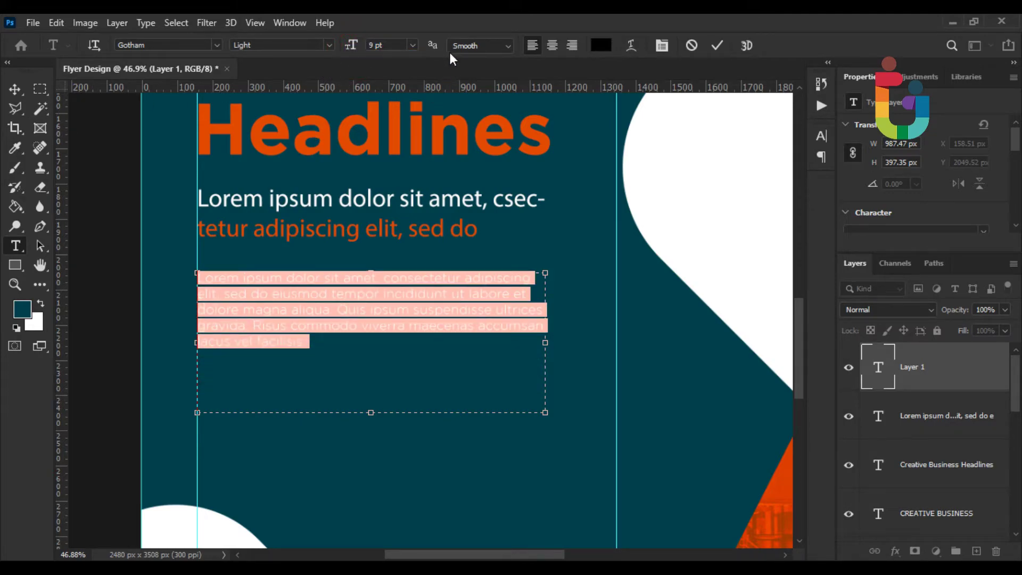
Step: Justify the body paragraph with its last line aligned left and commit the text
{"action": "left_click", "coordinate": [662, 45]}
{"action": "left_click", "coordinate": [719, 129]}
{"action": "left_click", "coordinate": [731, 157]}
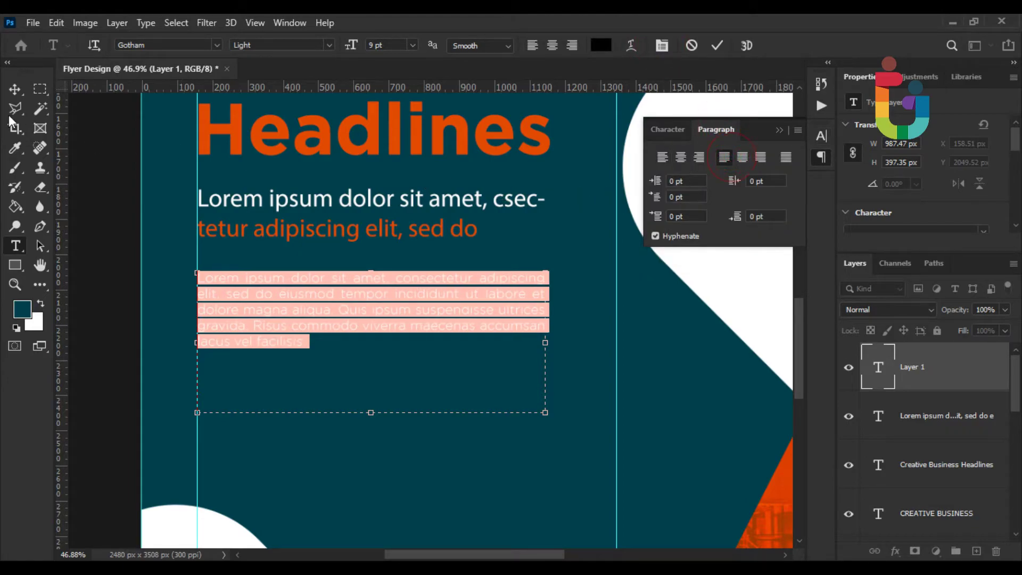
{"action": "left_click", "coordinate": [14, 89]}
Step: Set the body paragraph's text color to white, ffffff
{"action": "scroll", "coordinate": [263, 310], "scroll_direction": "up", "scroll_amount": 3}
{"action": "scroll", "coordinate": [325, 253], "scroll_direction": "down", "scroll_amount": 3}
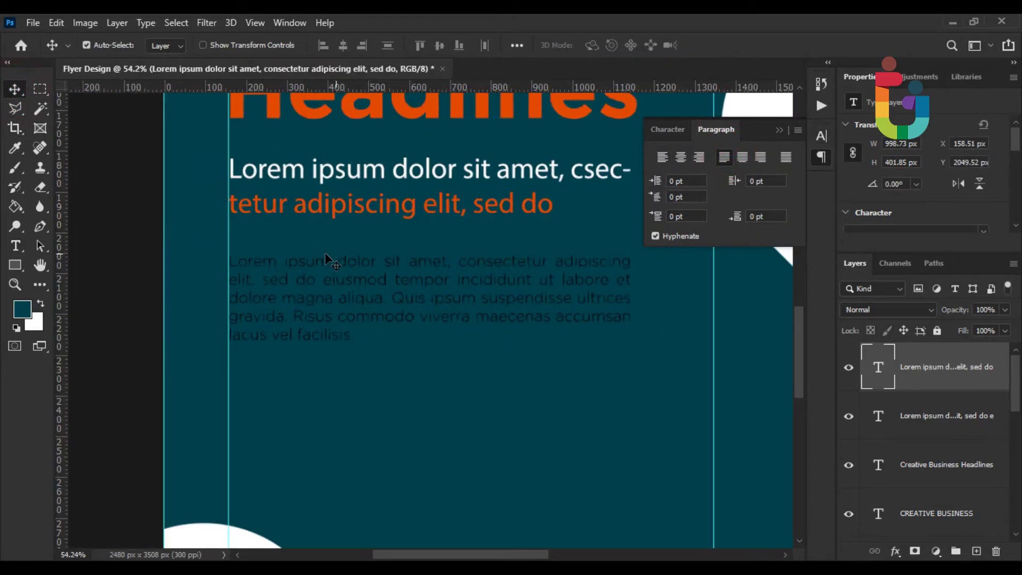
{"action": "left_click", "coordinate": [16, 247]}
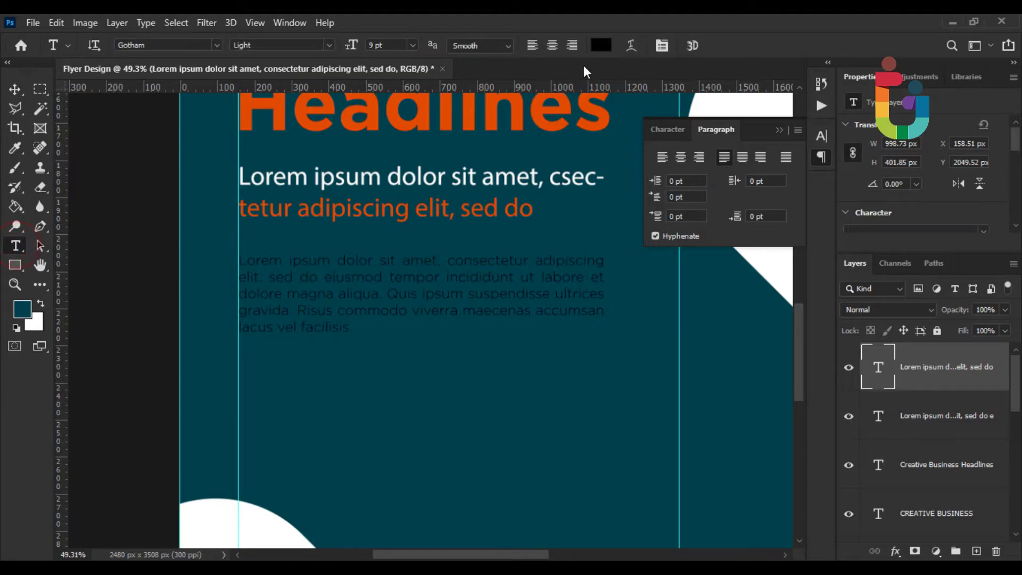
{"action": "left_click", "coordinate": [597, 50]}
{"action": "type", "text": "ffffff"}
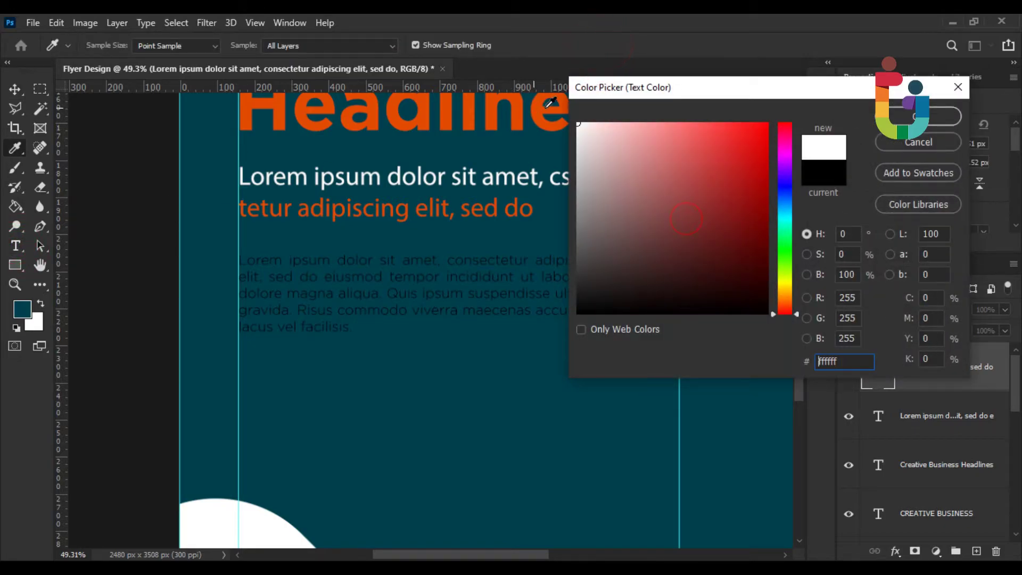
{"action": "key", "text": "Return"}
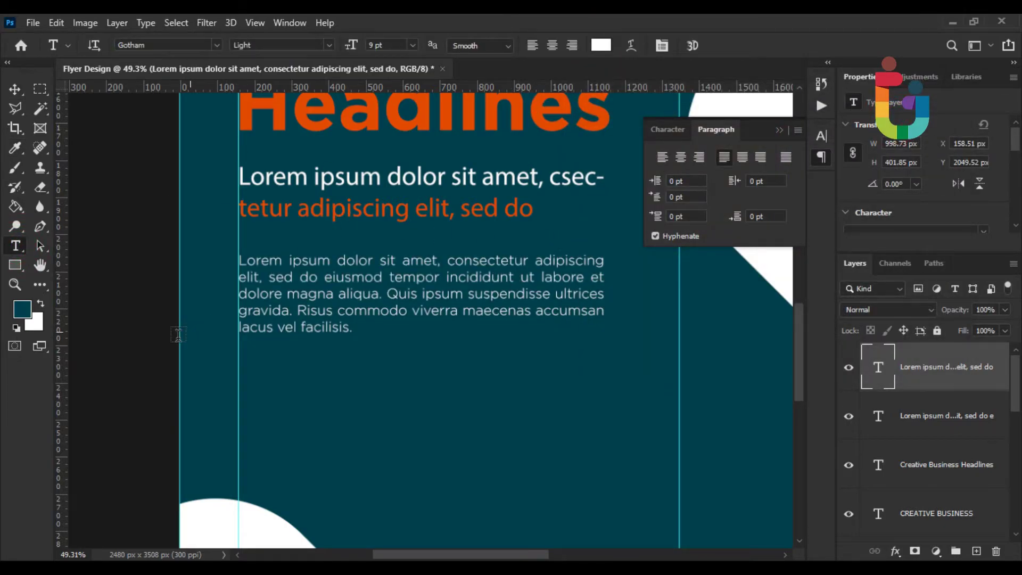
Step: Duplicate the white body paragraph straight down, placing the copy just below the original at about Y 2300 px
{"action": "scroll", "coordinate": [182, 333], "scroll_direction": "up", "scroll_amount": 3}
{"action": "left_click", "coordinate": [15, 89]}
{"action": "left_click_drag", "start_coordinate": [362, 275], "coordinate": [371, 409]}
{"action": "scroll", "coordinate": [424, 417], "scroll_direction": "down", "scroll_amount": 4}
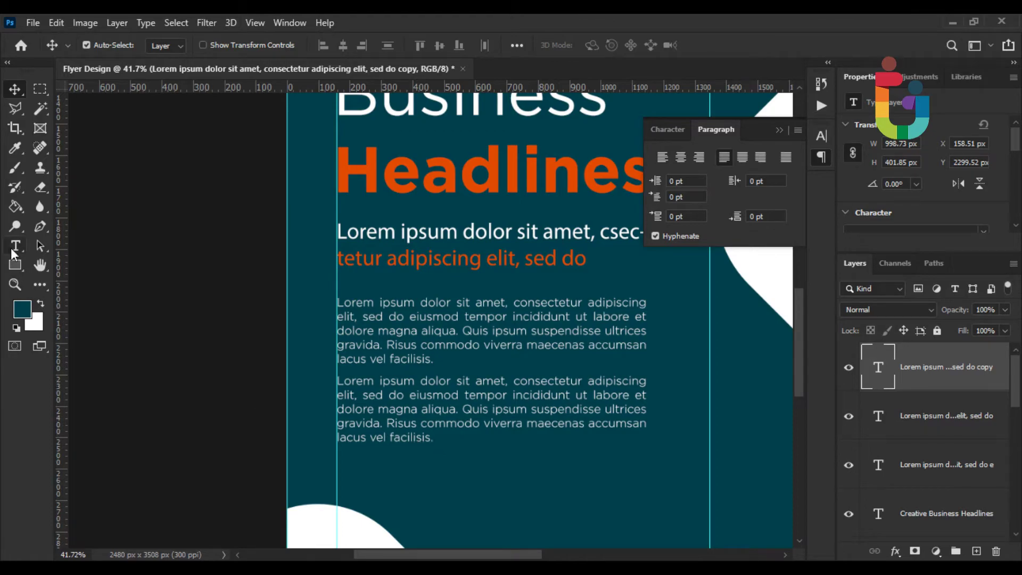
Step: Shorten the lower body paragraph by deleting its text from "dolore magna aliqua" through "facilisis"
{"action": "key", "text": "t"}
{"action": "left_click_drag", "start_coordinate": [431, 437], "coordinate": [312, 404]}
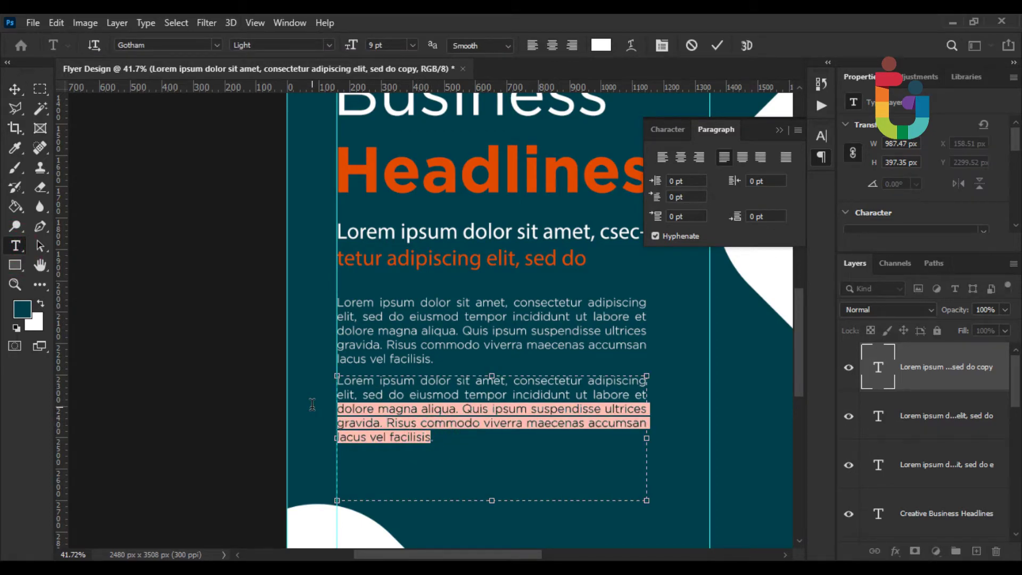
{"action": "scroll", "coordinate": [313, 405], "scroll_direction": "up", "scroll_amount": 8}
{"action": "scroll", "coordinate": [313, 405], "scroll_direction": "down", "scroll_amount": 4}
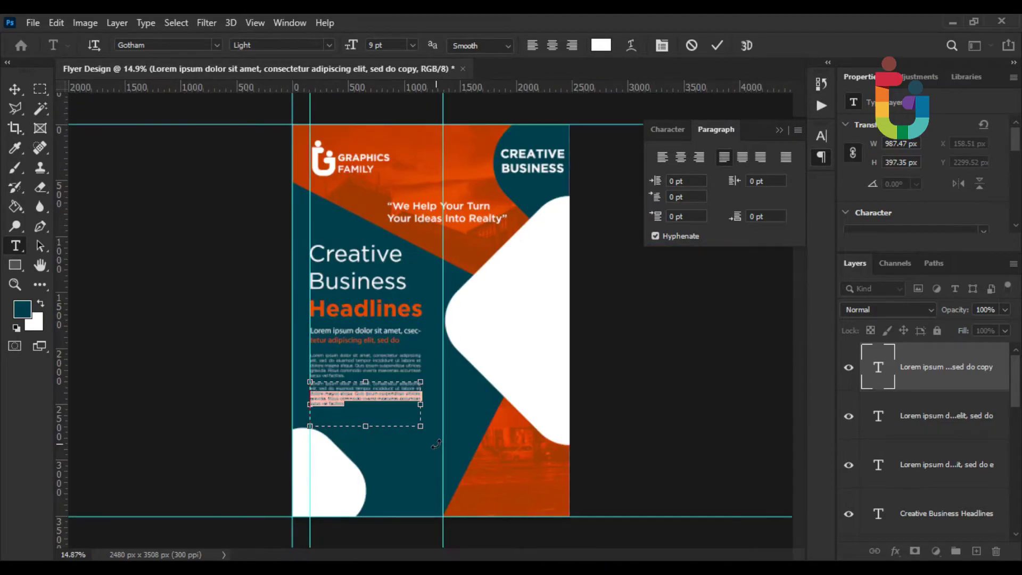
{"action": "scroll", "coordinate": [399, 437], "scroll_direction": "up", "scroll_amount": 3}
{"action": "scroll", "coordinate": [337, 428], "scroll_direction": "up", "scroll_amount": 2}
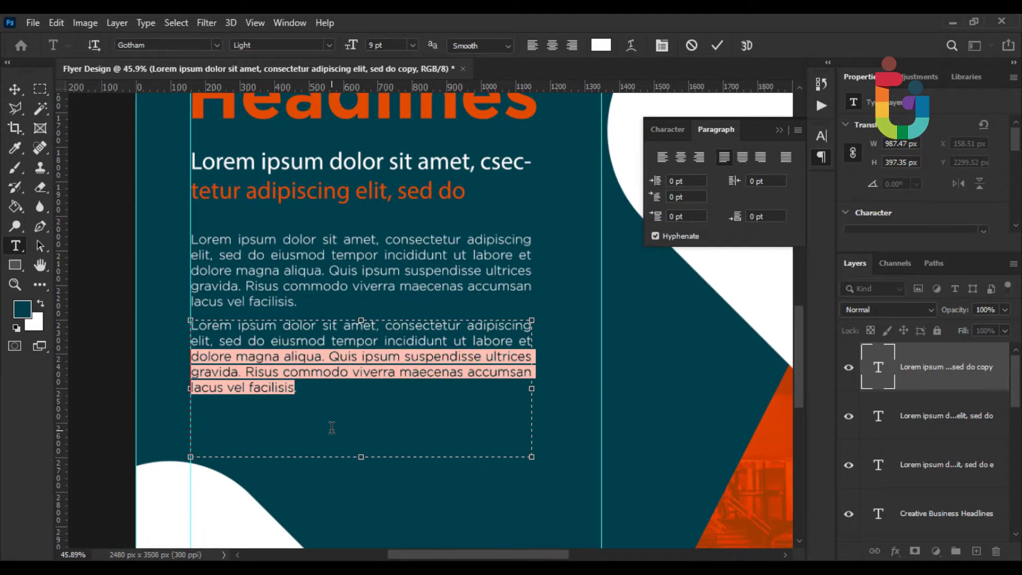
{"action": "key", "text": "BackSpace"}
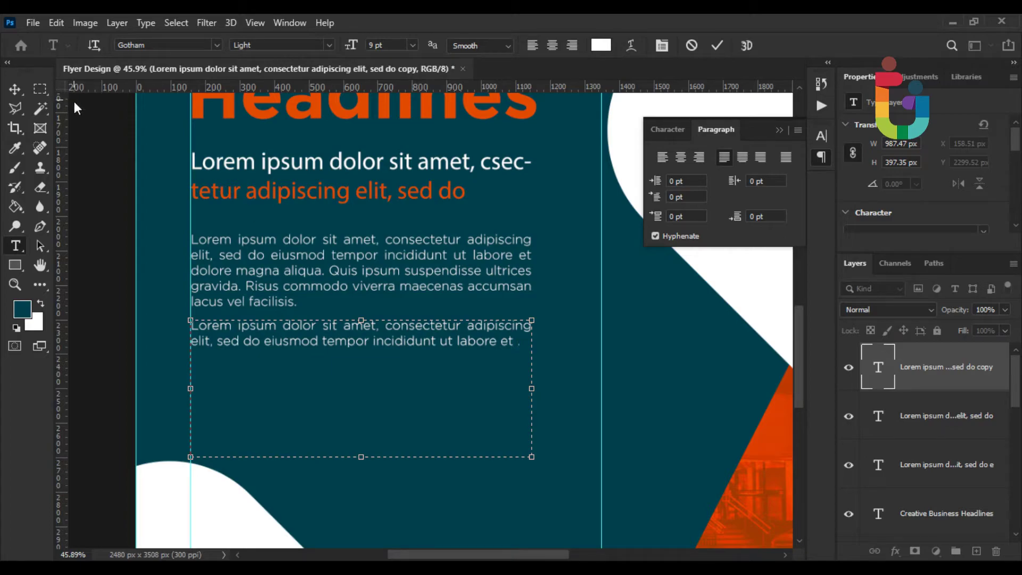
{"action": "left_click", "coordinate": [18, 88]}
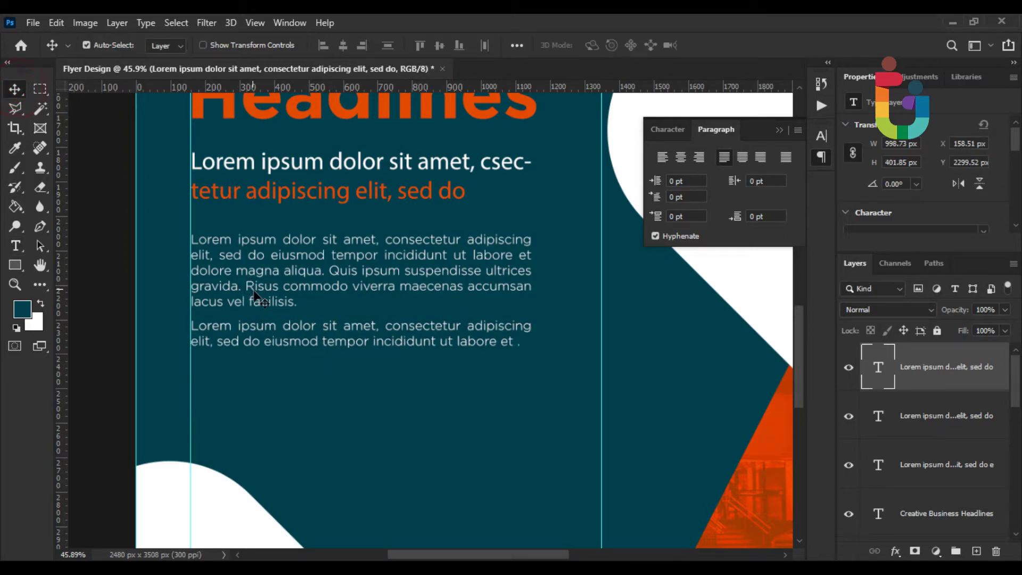
Step: Select the Creative Business Headlines title and the three text blocks below it, and move them together down to about Y 1145 px
{"action": "scroll", "coordinate": [229, 296], "scroll_direction": "down", "scroll_amount": 3}
{"action": "scroll", "coordinate": [905, 453], "scroll_direction": "down", "scroll_amount": 3}
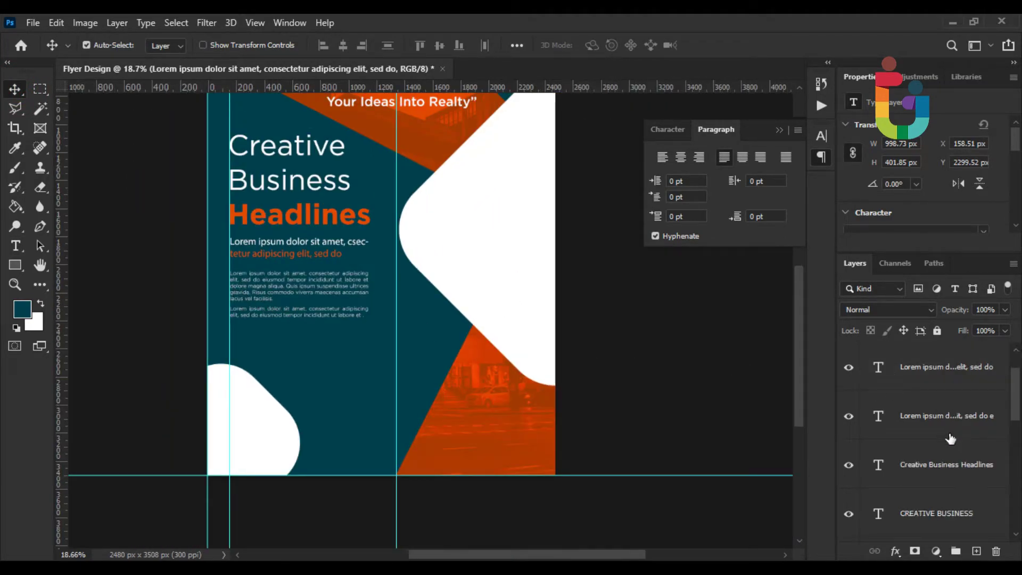
{"action": "left_click", "coordinate": [927, 469]}
{"action": "left_click", "coordinate": [929, 420]}
{"action": "scroll", "coordinate": [931, 425], "scroll_direction": "up", "scroll_amount": 3}
{"action": "scroll", "coordinate": [931, 410], "scroll_direction": "down", "scroll_amount": 4}
{"action": "scroll", "coordinate": [932, 418], "scroll_direction": "up", "scroll_amount": 3}
{"action": "left_click", "coordinate": [932, 420]}
{"action": "scroll", "coordinate": [935, 418], "scroll_direction": "up", "scroll_amount": 1}
{"action": "left_click", "coordinate": [932, 379], "text": "shift"}
{"action": "key", "text": "ctrl+t"}
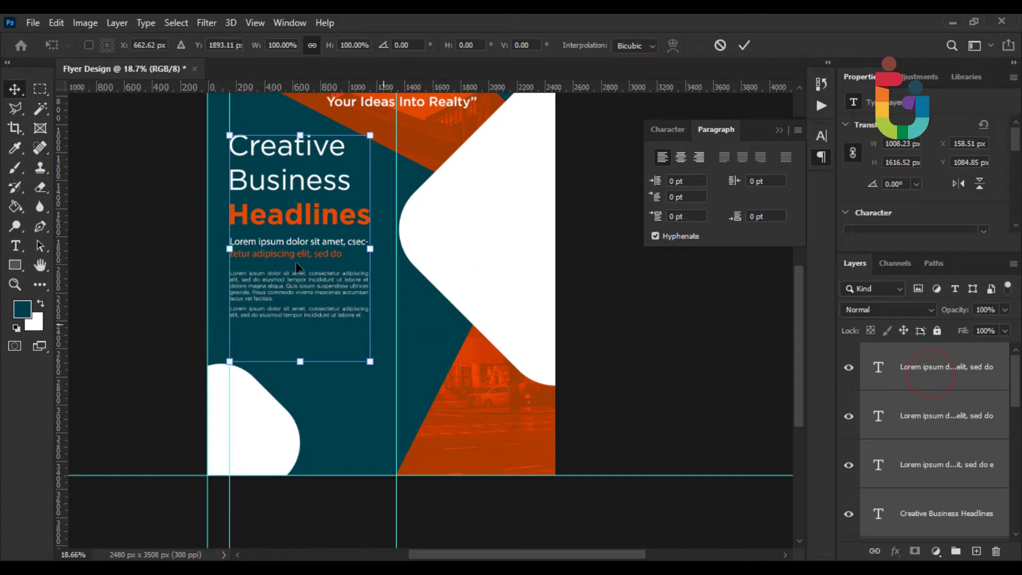
{"action": "scroll", "coordinate": [275, 212], "scroll_direction": "up", "scroll_amount": 2}
{"action": "left_click_drag", "start_coordinate": [273, 212], "coordinate": [270, 225]}
{"action": "key", "text": "Return"}
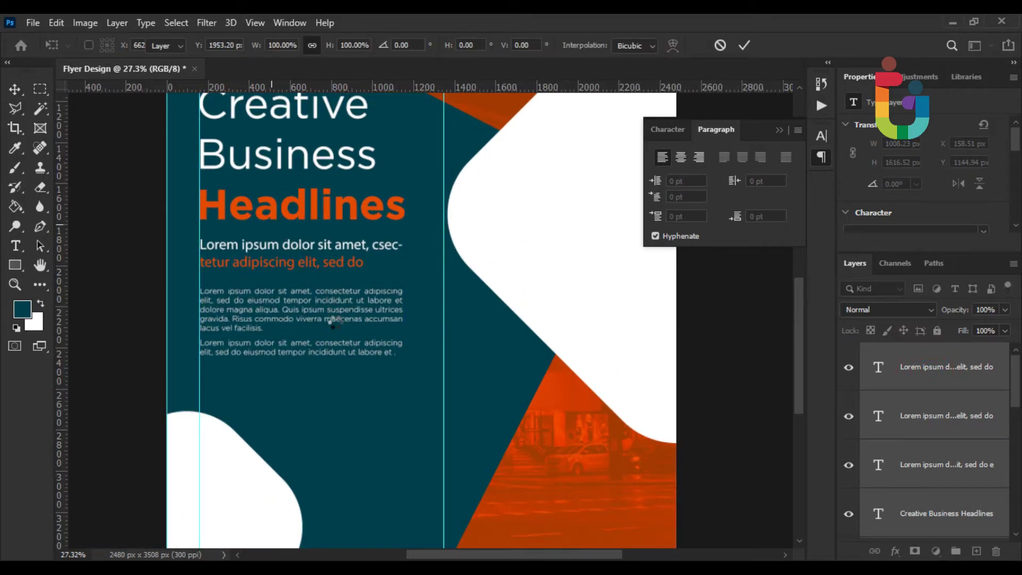
{"action": "scroll", "coordinate": [333, 321], "scroll_direction": "down", "scroll_amount": 3}
{"action": "scroll", "coordinate": [357, 338], "scroll_direction": "up", "scroll_amount": 1}
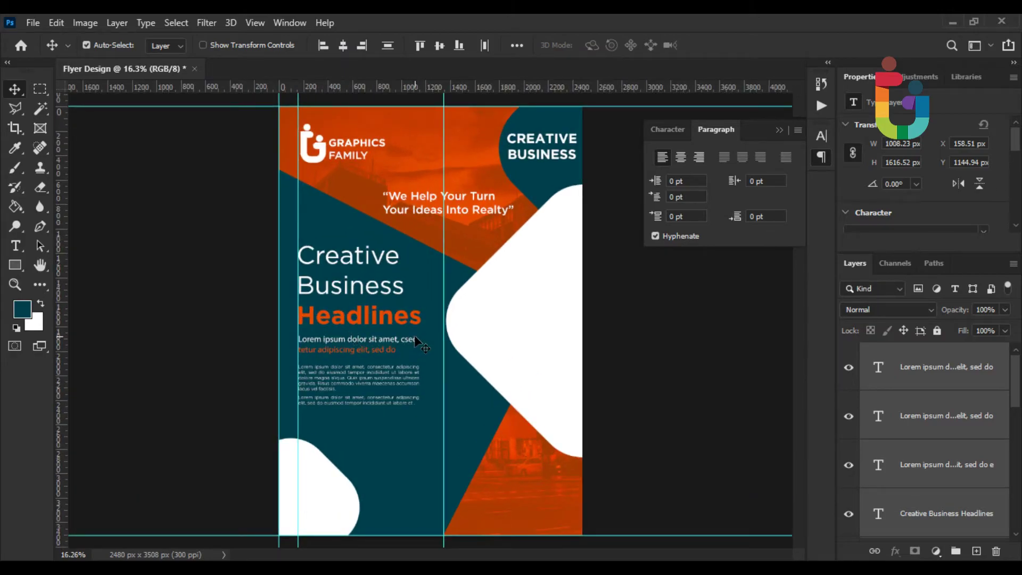
{"action": "scroll", "coordinate": [429, 335], "scroll_direction": "up", "scroll_amount": 4}
{"action": "left_click_drag", "start_coordinate": [418, 418], "coordinate": [397, 212]}
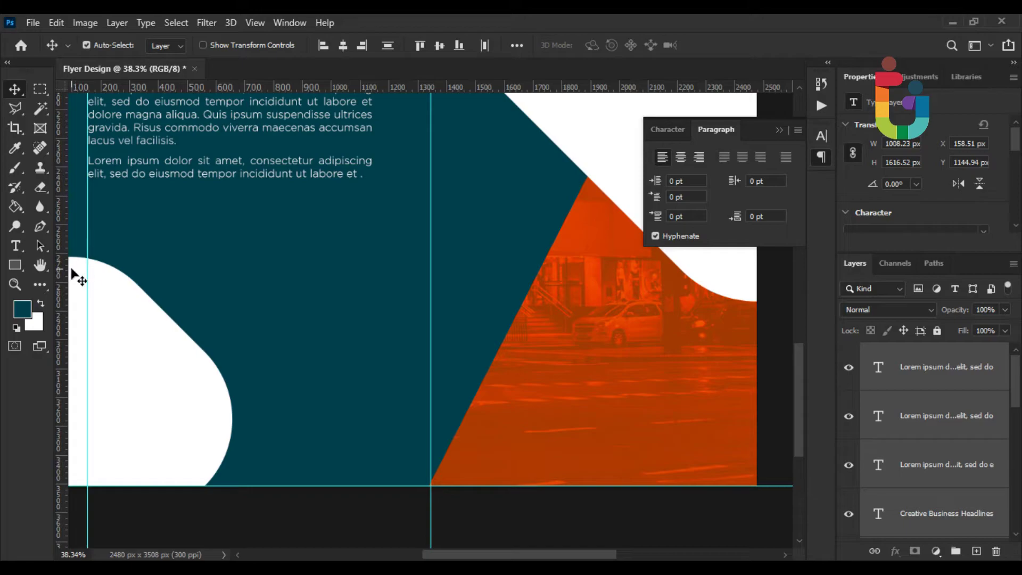
{"action": "key", "text": "t"}
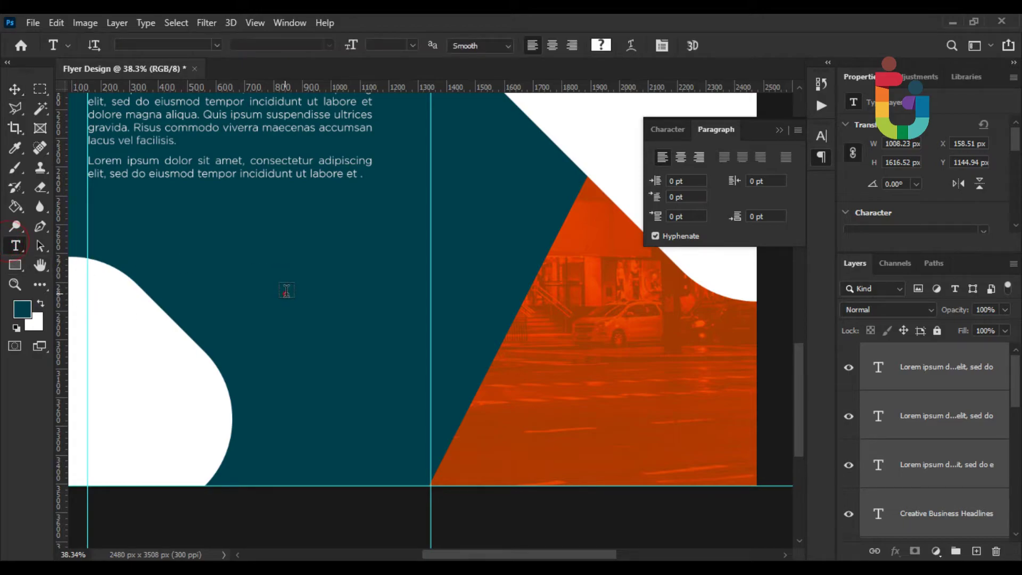
{"action": "left_click", "coordinate": [286, 293]}
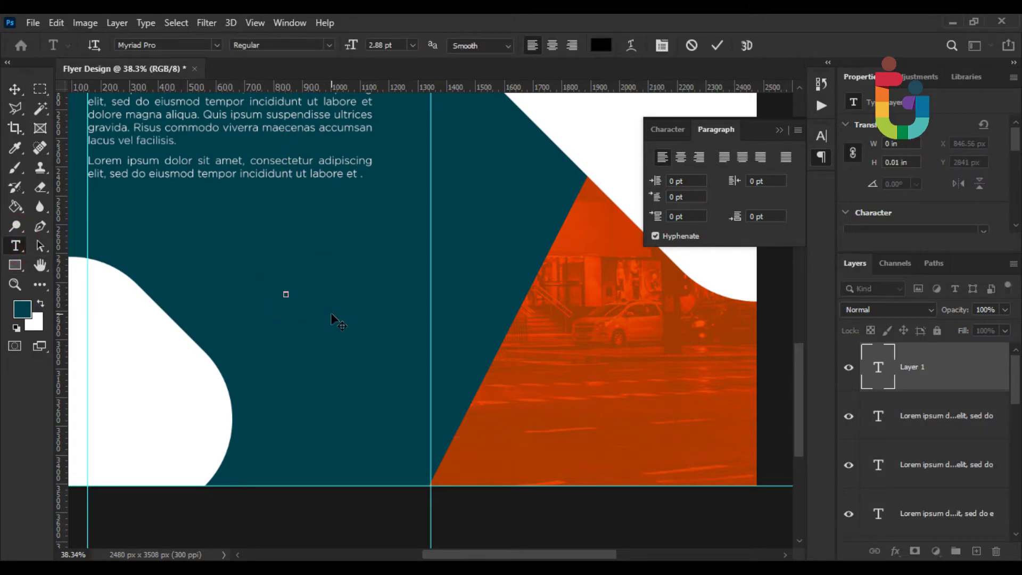
{"action": "scroll", "coordinate": [317, 308], "scroll_direction": "up", "scroll_amount": 2}
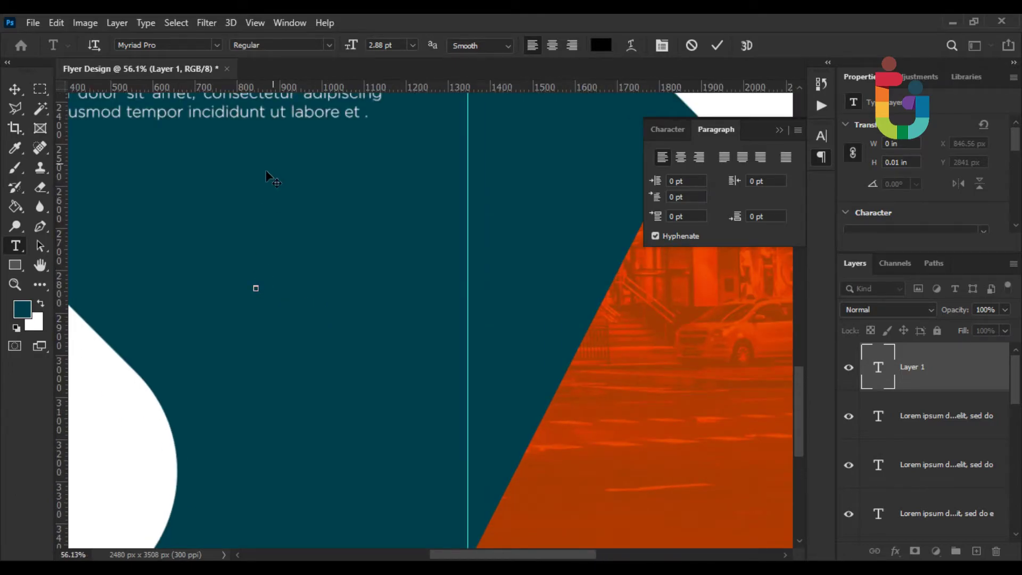
{"action": "key", "text": "Escape"}
Step: Add the text "About Us" in the teal area below the body paragraphs and set its font style to Gotham Medium
{"action": "left_click", "coordinate": [278, 297]}
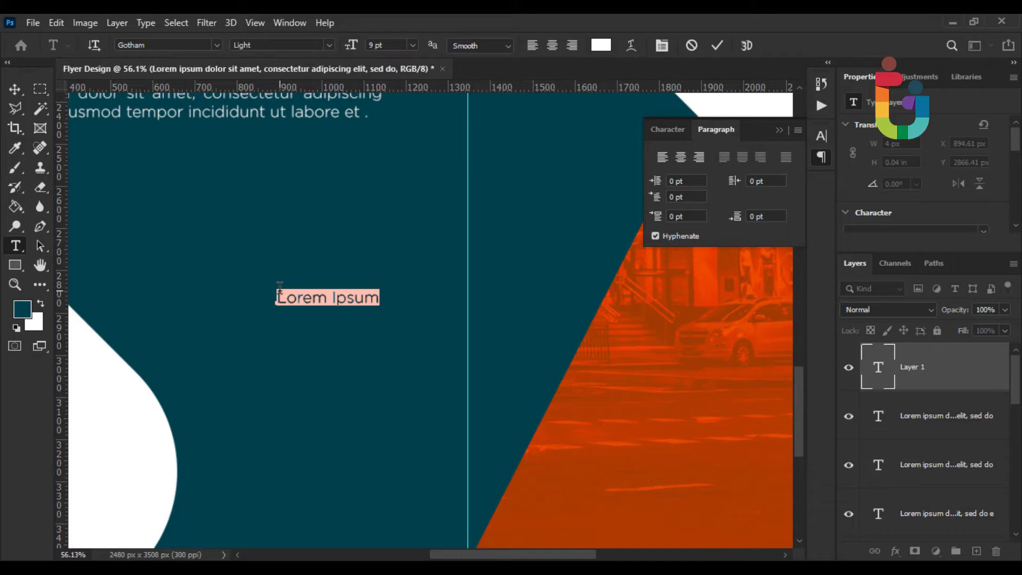
{"action": "key", "text": "BackSpace"}
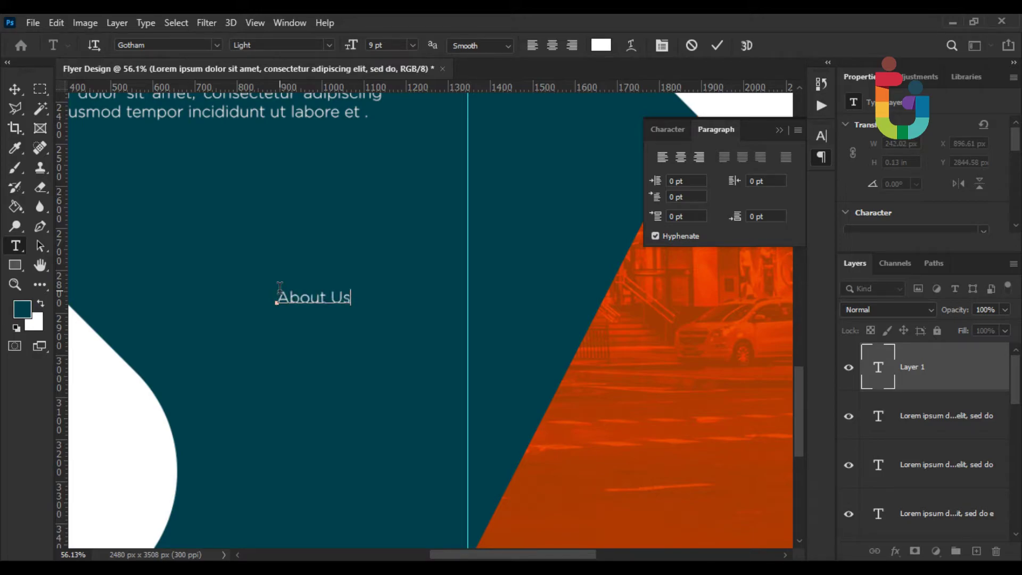
{"action": "key", "text": "ctrl+a"}
{"action": "left_click", "coordinate": [324, 48]}
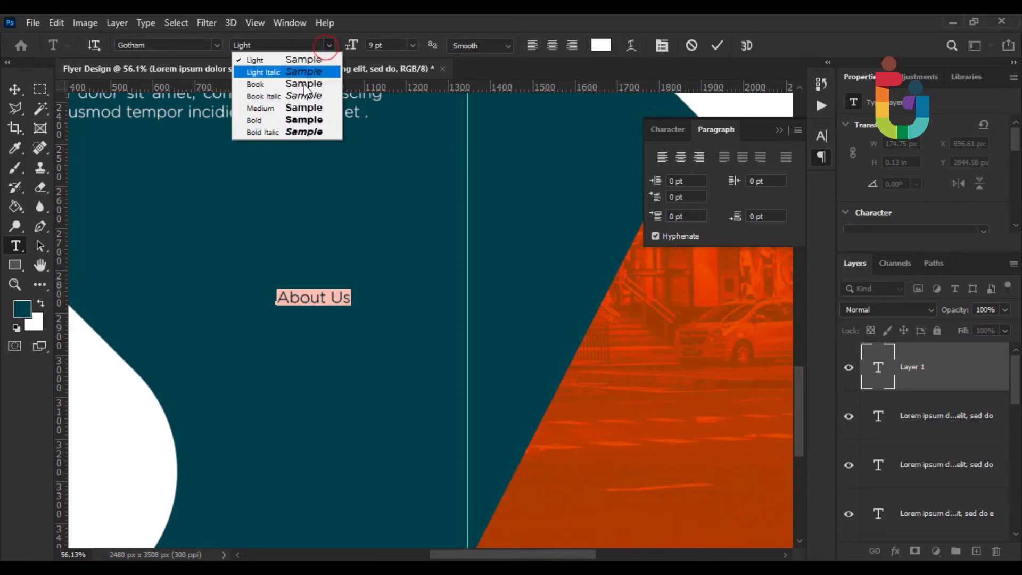
{"action": "left_click", "coordinate": [282, 109]}
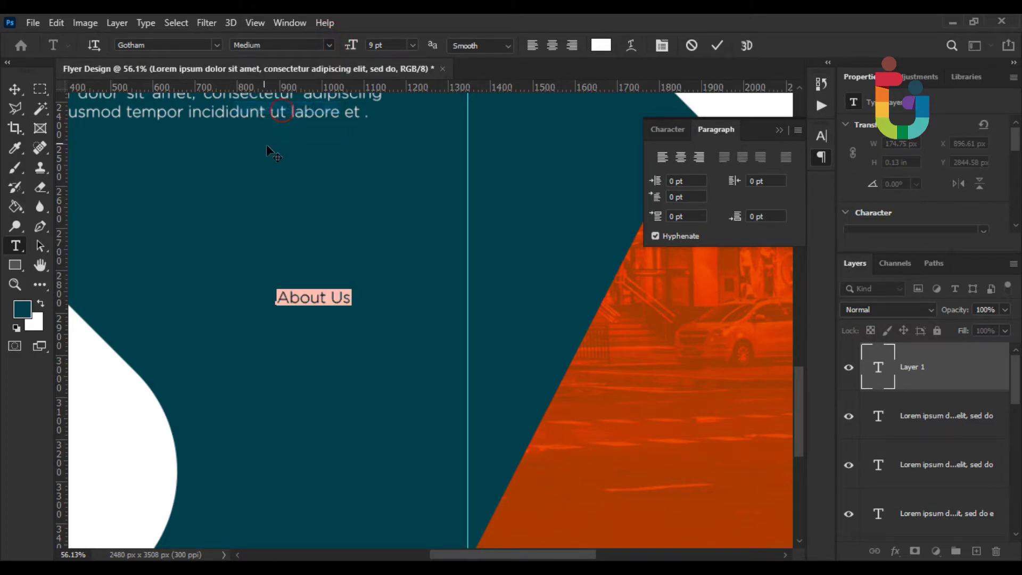
Step: Color the About Us text orange e34a01, sampled from the Headlines word
{"action": "left_click", "coordinate": [601, 46]}
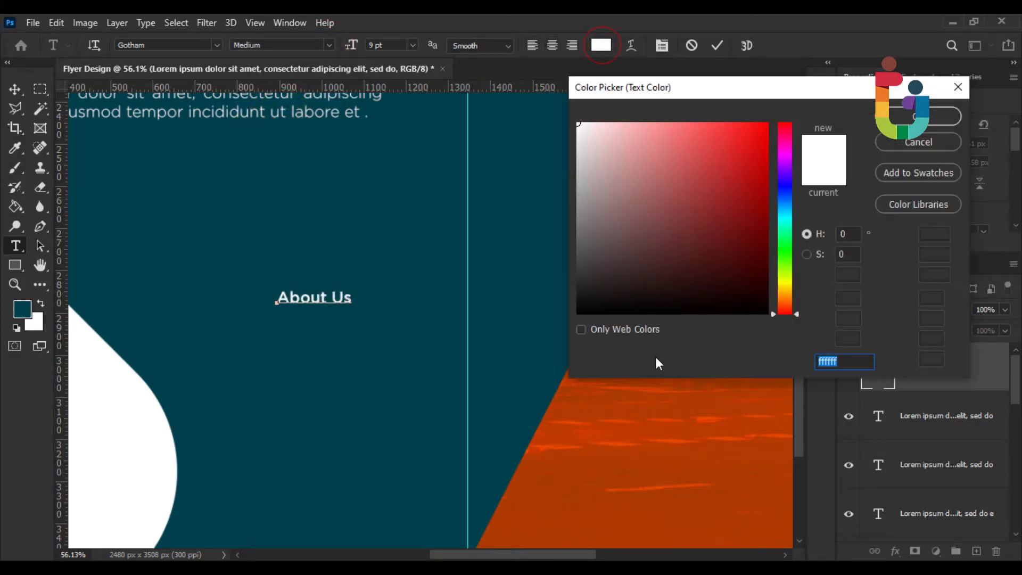
{"action": "left_click", "coordinate": [586, 458]}
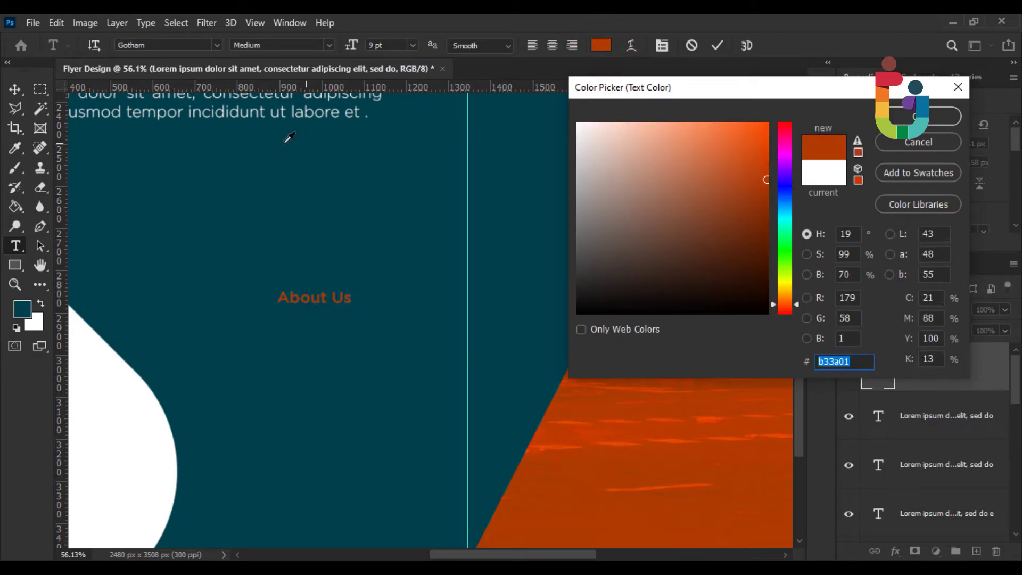
{"action": "left_click_drag", "start_coordinate": [267, 142], "coordinate": [423, 359]}
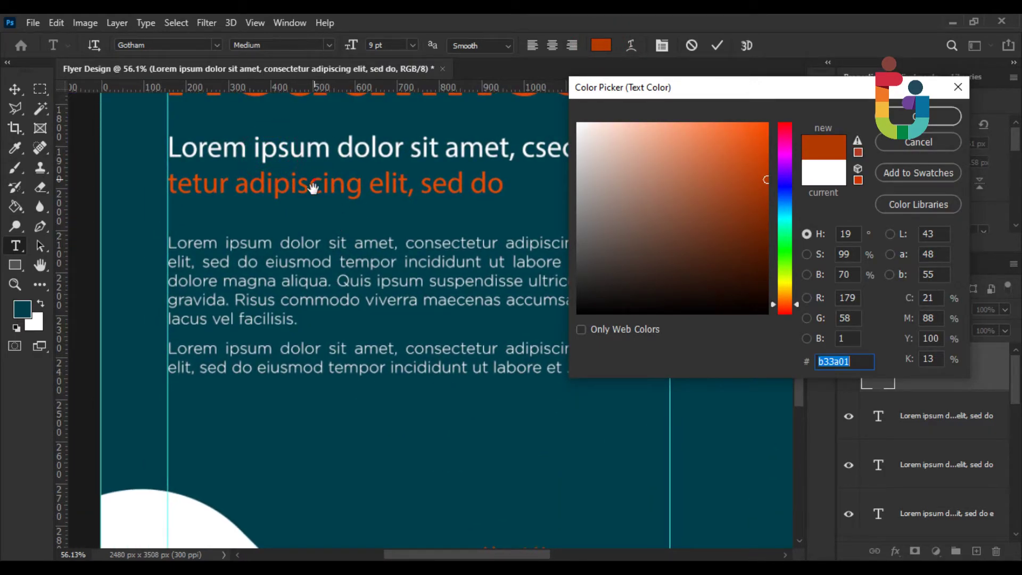
{"action": "left_click_drag", "start_coordinate": [314, 184], "coordinate": [318, 256]}
{"action": "left_click", "coordinate": [323, 139]}
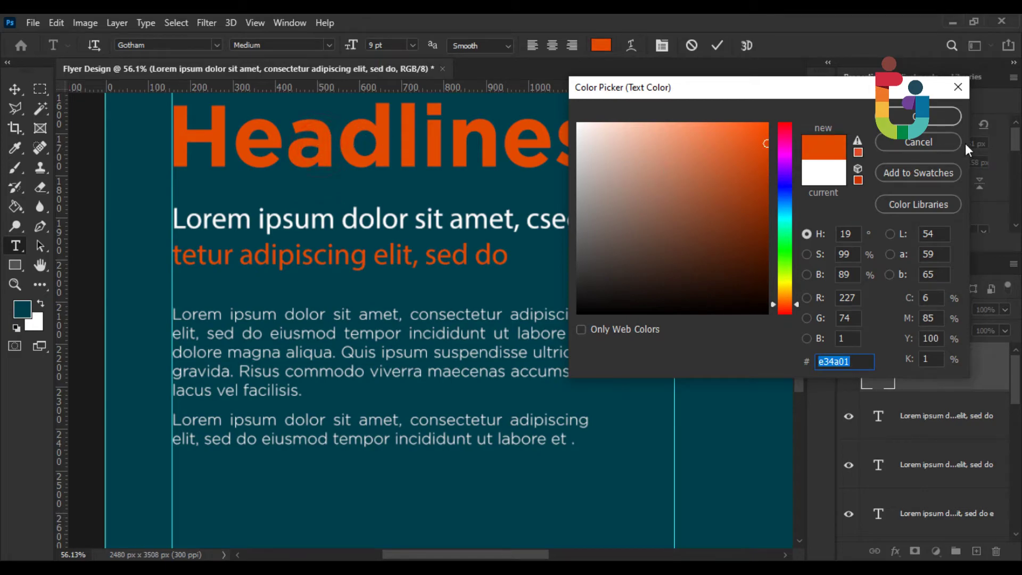
{"action": "left_click", "coordinate": [925, 126]}
Step: Scale the About Us text up proportionally to about 195%
{"action": "left_click", "coordinate": [15, 89]}
{"action": "key", "text": "ctrl+minus"}
{"action": "scroll", "coordinate": [392, 467], "scroll_direction": "down", "scroll_amount": 2}
{"action": "key", "text": "ctrl+t"}
{"action": "scroll", "coordinate": [392, 467], "scroll_direction": "up", "scroll_amount": 6}
{"action": "left_click_drag", "start_coordinate": [452, 442], "coordinate": [531, 445]}
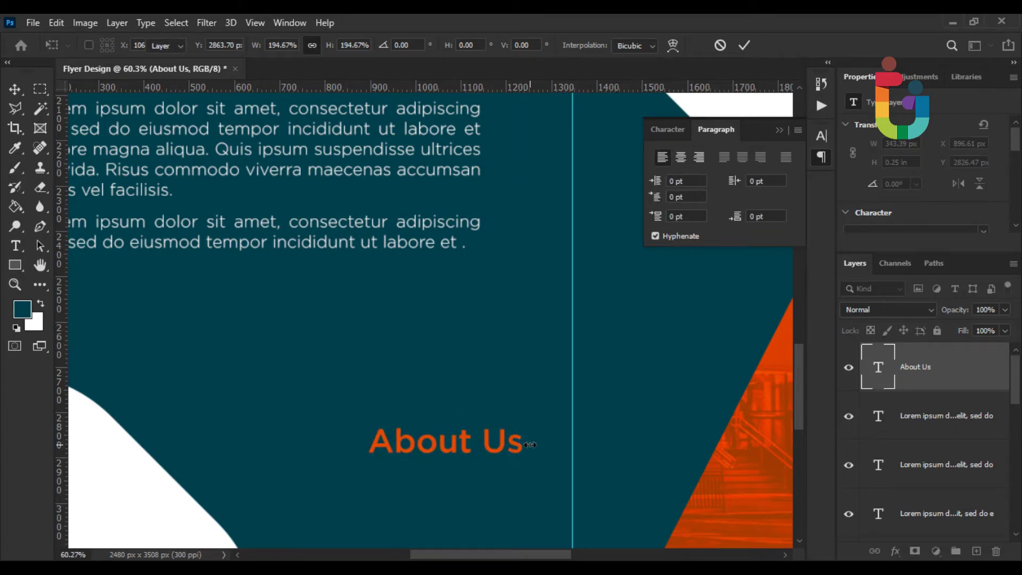
{"action": "scroll", "coordinate": [349, 285], "scroll_direction": "down", "scroll_amount": 5}
{"action": "key", "text": "Return"}
Step: Move About Us to about X 784, Y 2677 px and add a vertical guide at the text's left edge
{"action": "left_click_drag", "start_coordinate": [381, 216], "coordinate": [333, 200]}
{"action": "left_click_drag", "start_coordinate": [67, 292], "coordinate": [250, 283]}
{"action": "scroll", "coordinate": [249, 282], "scroll_direction": "down", "scroll_amount": 3}
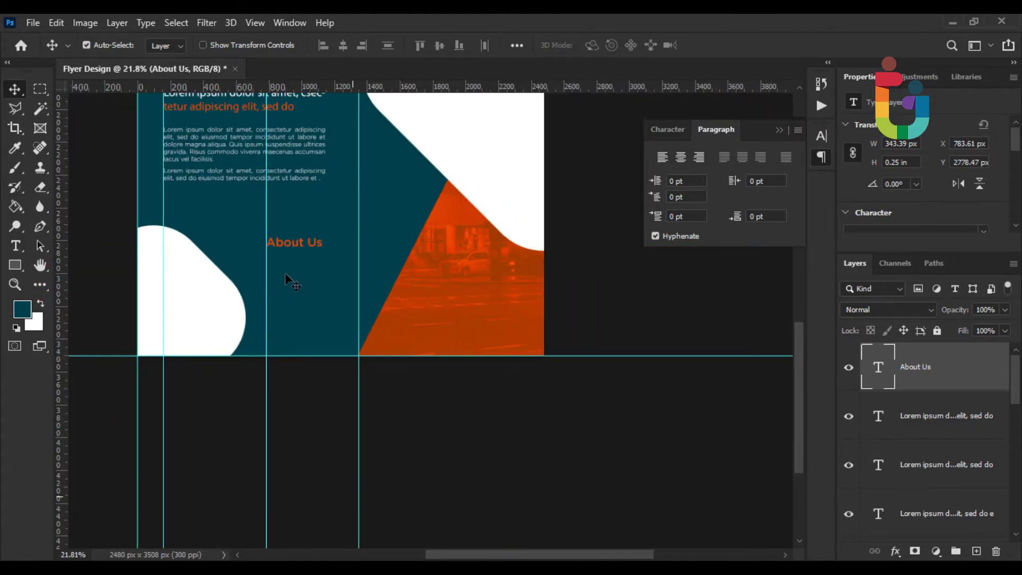
{"action": "scroll", "coordinate": [286, 272], "scroll_direction": "up", "scroll_amount": 1}
{"action": "left_click_drag", "start_coordinate": [300, 227], "coordinate": [306, 203]}
Step: Shift the vertical guide beside About Us left to about 690 px and align the text's left edge with it
{"action": "scroll", "coordinate": [246, 285], "scroll_direction": "up", "scroll_amount": 1}
{"action": "left_click", "coordinate": [240, 311]}
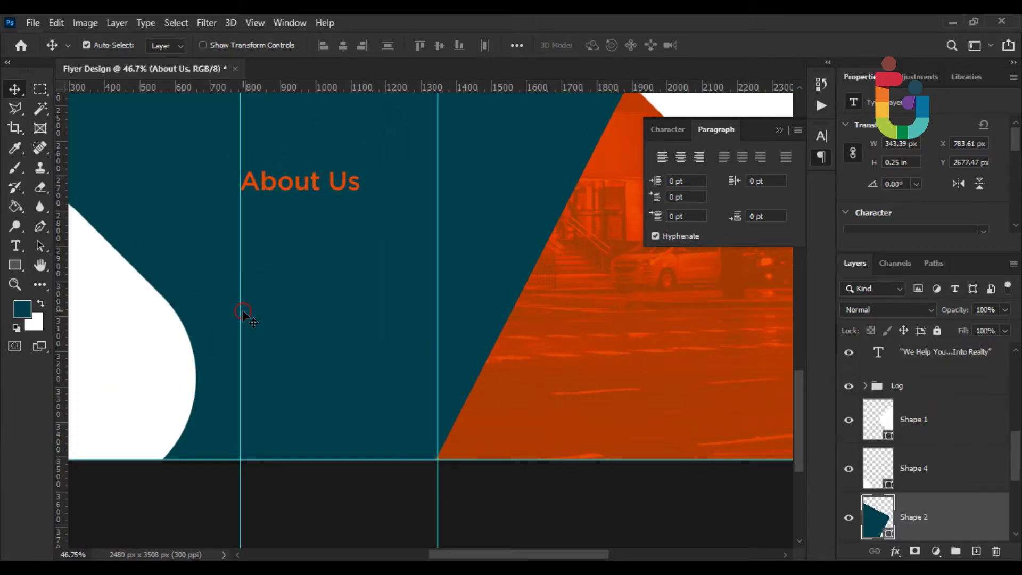
{"action": "left_click_drag", "start_coordinate": [240, 309], "coordinate": [208, 311]}
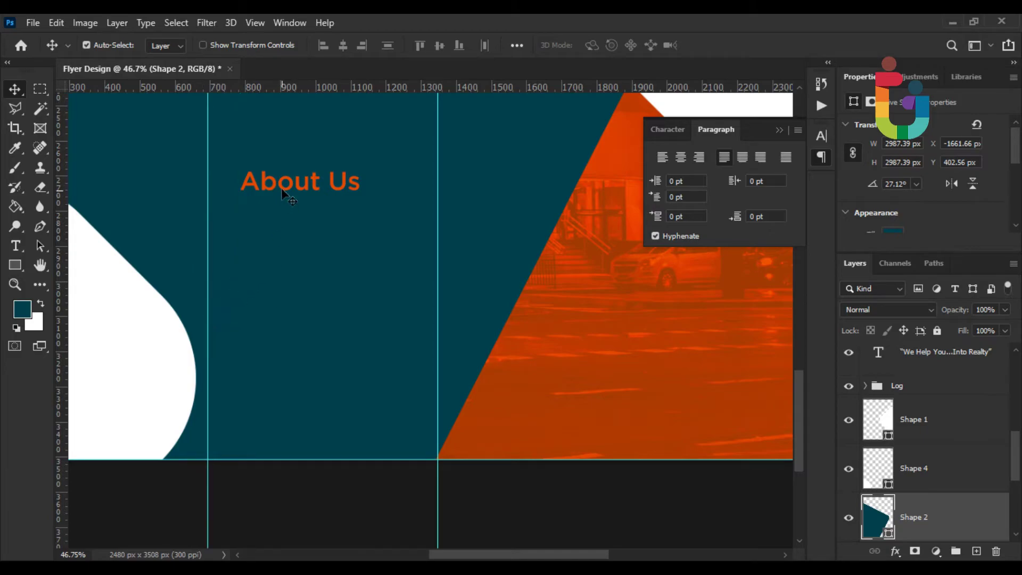
{"action": "left_click_drag", "start_coordinate": [284, 191], "coordinate": [250, 193]}
{"action": "scroll", "coordinate": [198, 170], "scroll_direction": "up", "scroll_amount": 10}
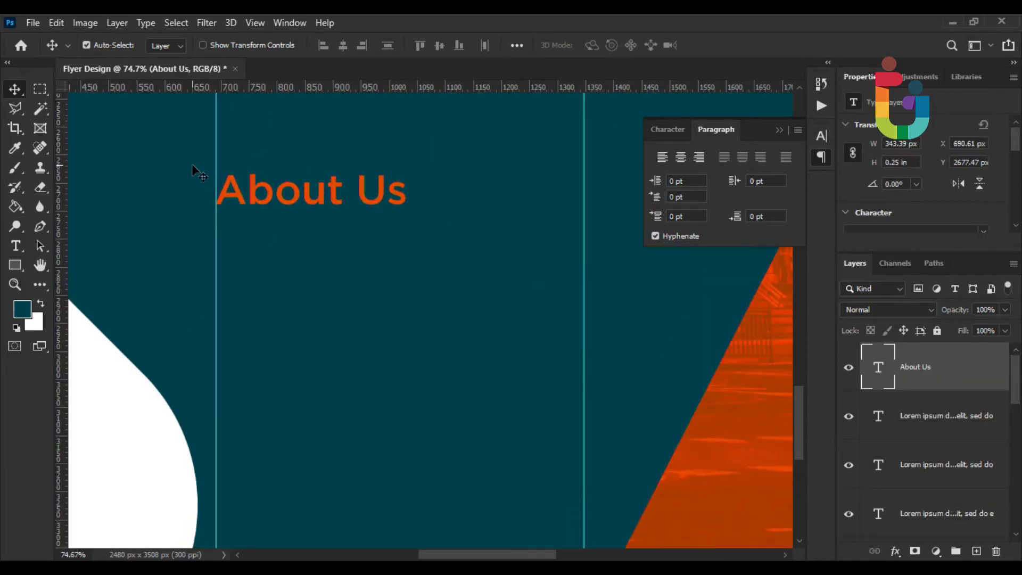
{"action": "left_click_drag", "start_coordinate": [242, 246], "coordinate": [245, 250]}
Step: Duplicate the two Lorem ipsum body text layers and move the copies below the About Us heading, aligned with its left edge
{"action": "scroll", "coordinate": [316, 276], "scroll_direction": "down", "scroll_amount": 10}
{"action": "scroll", "coordinate": [341, 288], "scroll_direction": "down", "scroll_amount": 2}
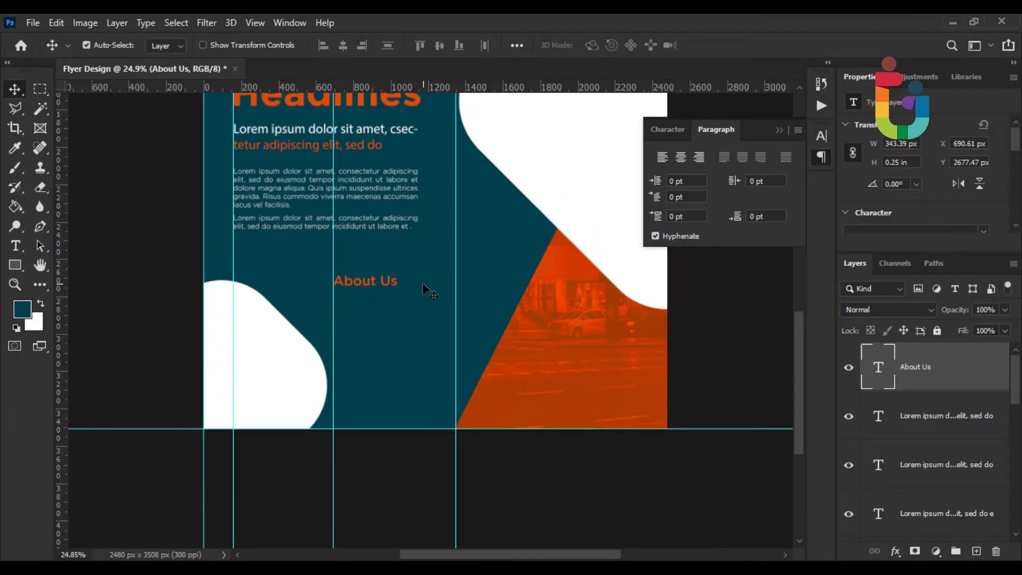
{"action": "left_click", "coordinate": [937, 426]}
{"action": "left_click", "coordinate": [942, 465], "text": "shift"}
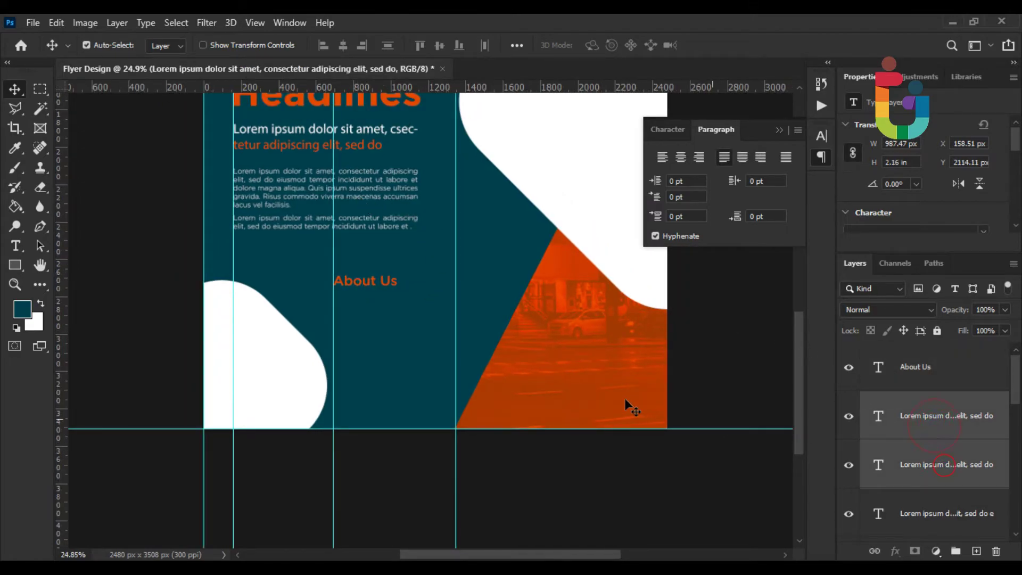
{"action": "key", "text": "ctrl+t"}
{"action": "key", "text": "Return"}
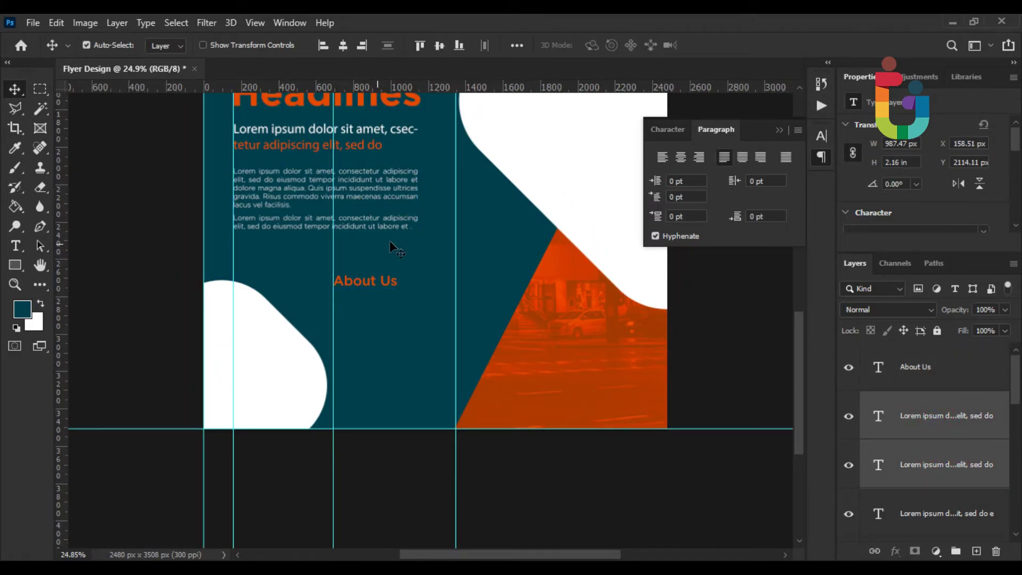
{"action": "key", "text": "ctrl+j"}
{"action": "key", "text": "ctrl+t"}
{"action": "left_click_drag", "start_coordinate": [334, 237], "coordinate": [410, 328]}
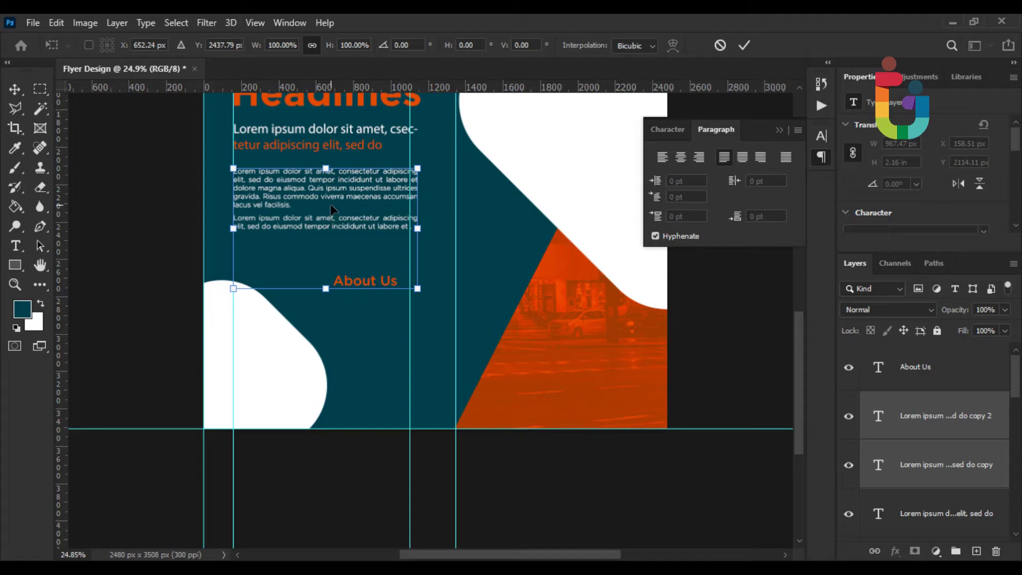
{"action": "left_click_drag", "start_coordinate": [338, 213], "coordinate": [426, 323]}
Step: Scale the copied paragraphs down to about 656 px wide and place them under About Us at about Y 2797 px
{"action": "scroll", "coordinate": [538, 391], "scroll_direction": "up", "scroll_amount": 3}
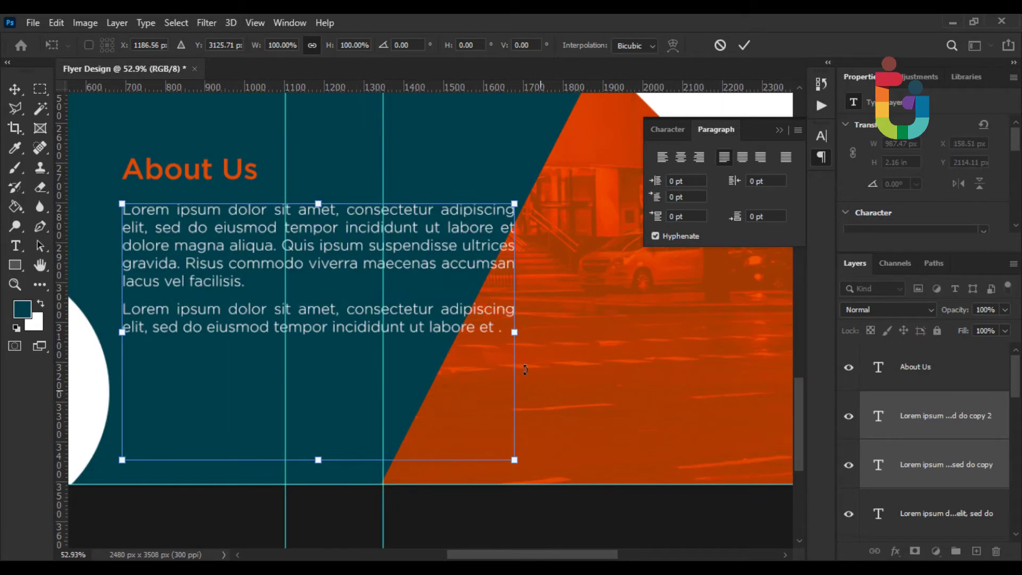
{"action": "left_click_drag", "start_coordinate": [517, 332], "coordinate": [379, 317]}
{"action": "left_click_drag", "start_coordinate": [195, 282], "coordinate": [192, 237]}
Step: Move the displaced vertical guide back to about 690 px, in line with the About Us text's left edge
{"action": "scroll", "coordinate": [269, 341], "scroll_direction": "down", "scroll_amount": 3}
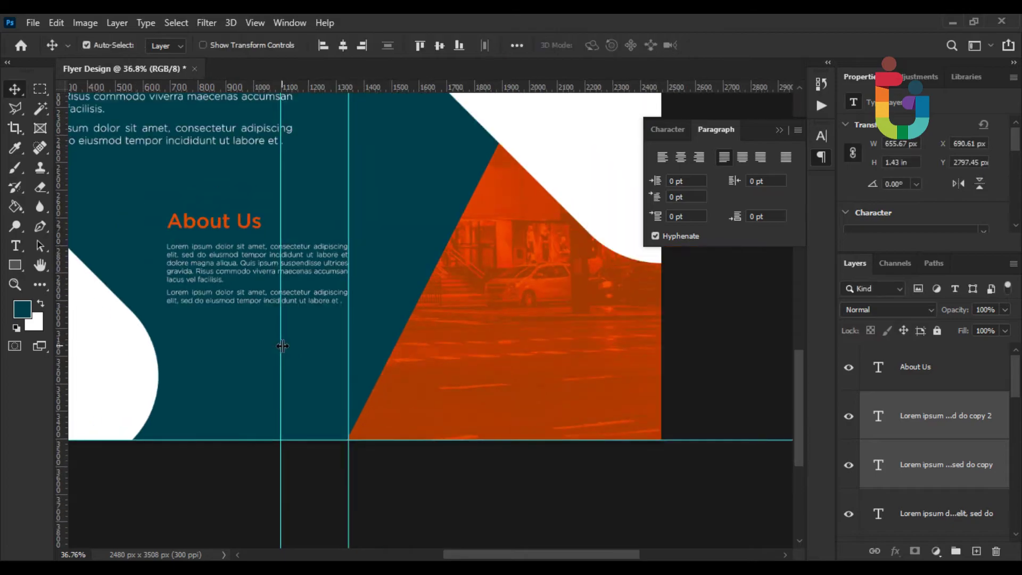
{"action": "left_click_drag", "start_coordinate": [281, 361], "coordinate": [203, 341]}
{"action": "scroll", "coordinate": [229, 330], "scroll_direction": "up", "scroll_amount": 3}
{"action": "scroll", "coordinate": [232, 332], "scroll_direction": "down", "scroll_amount": 4}
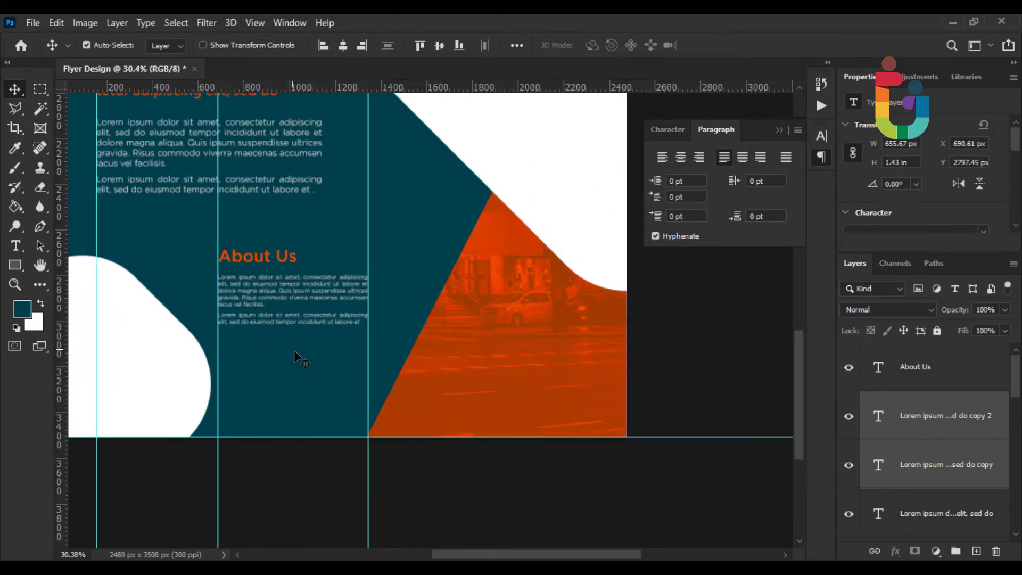
Step: Draw a 104 px circle with the Ellipse tool below the About Us paragraphs, near the left guide
{"action": "scroll", "coordinate": [314, 360], "scroll_direction": "up", "scroll_amount": 4}
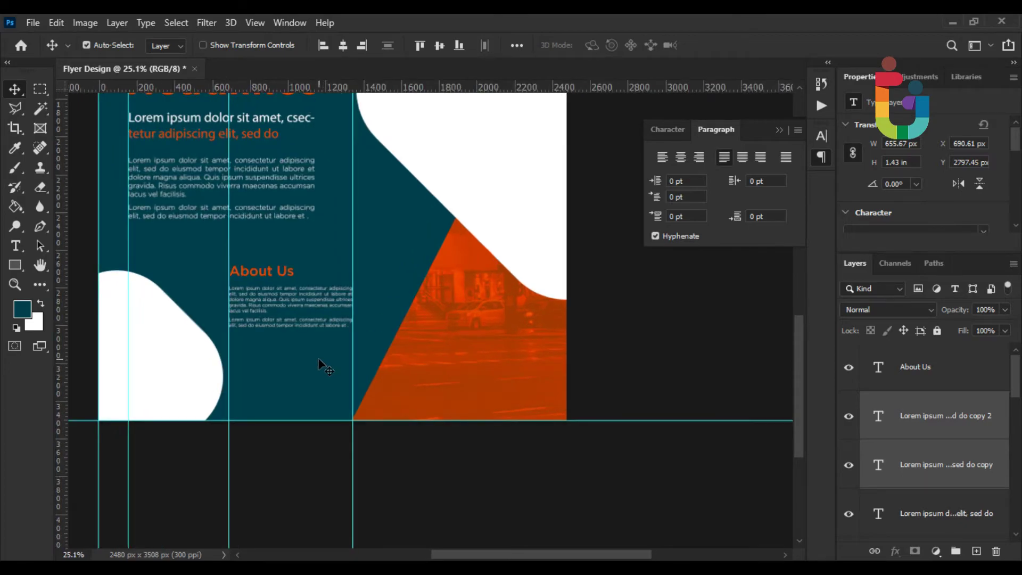
{"action": "scroll", "coordinate": [235, 411], "scroll_direction": "up", "scroll_amount": 2}
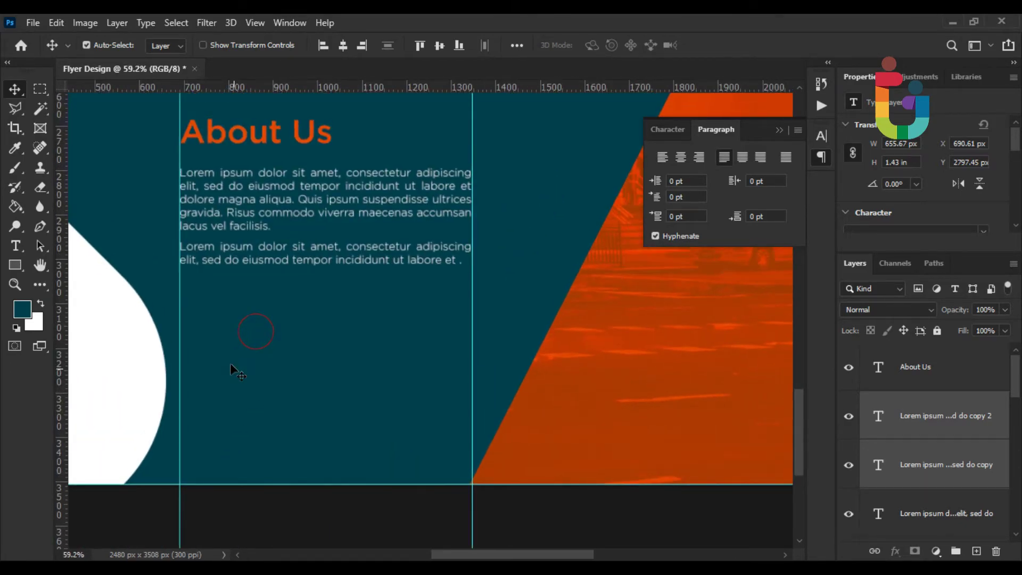
{"action": "left_click", "coordinate": [15, 264]}
{"action": "left_click", "coordinate": [74, 294]}
{"action": "scroll", "coordinate": [189, 323], "scroll_direction": "up", "scroll_amount": 2}
{"action": "mouse_move", "coordinate": [193, 313]}
{"action": "left_mouse_down"}
{"action": "mouse_move", "coordinate": [256, 384]}
{"action": "mouse_move", "coordinate": [254, 374]}
{"action": "left_mouse_up"}
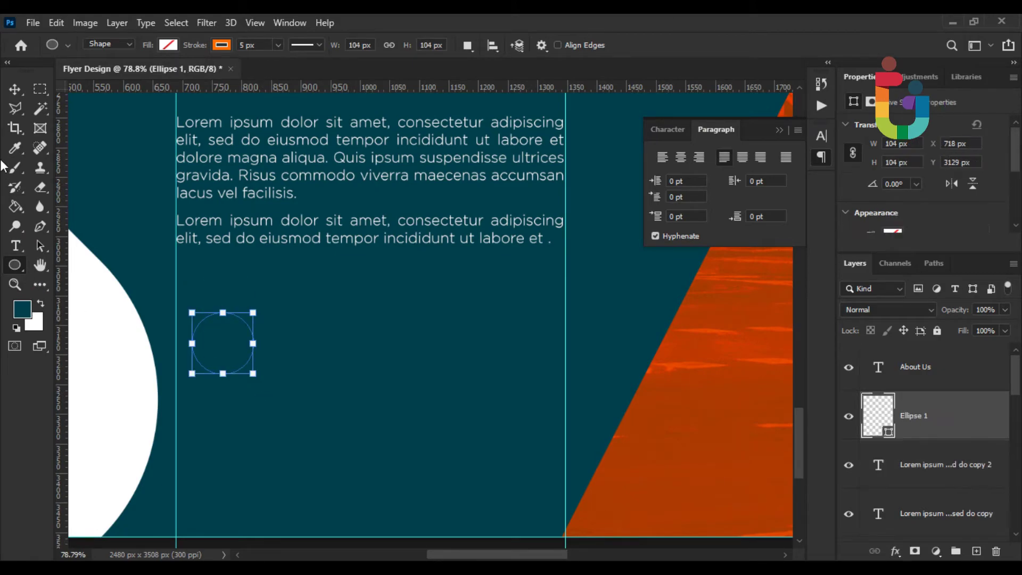
Step: Remove the circle's stroke and fill it with the recently used orange
{"action": "left_click", "coordinate": [210, 46]}
{"action": "left_click", "coordinate": [138, 75]}
{"action": "left_click", "coordinate": [169, 47]}
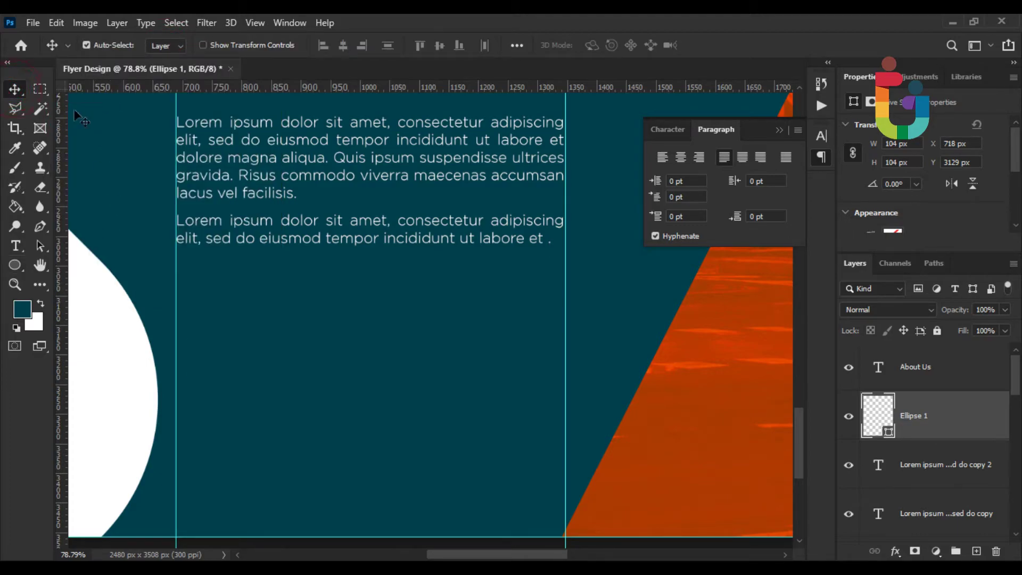
{"action": "left_click", "coordinate": [14, 267]}
{"action": "left_click", "coordinate": [170, 47]}
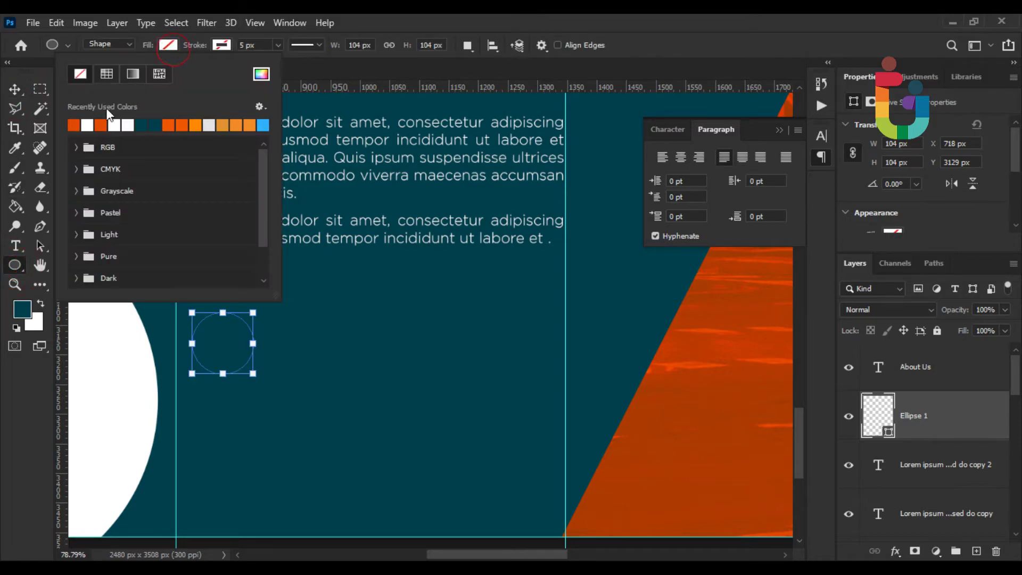
{"action": "left_click", "coordinate": [82, 120]}
Step: Move the circle to the left guide at about X 693 px and duplicate it directly below at about Y 3252 px
{"action": "left_click", "coordinate": [14, 89]}
{"action": "scroll", "coordinate": [217, 318], "scroll_direction": "up", "scroll_amount": 2, "text": "alt"}
{"action": "left_click_drag", "start_coordinate": [223, 346], "coordinate": [229, 485]}
{"action": "scroll", "coordinate": [287, 456], "scroll_direction": "down", "scroll_amount": 4, "text": "alt"}
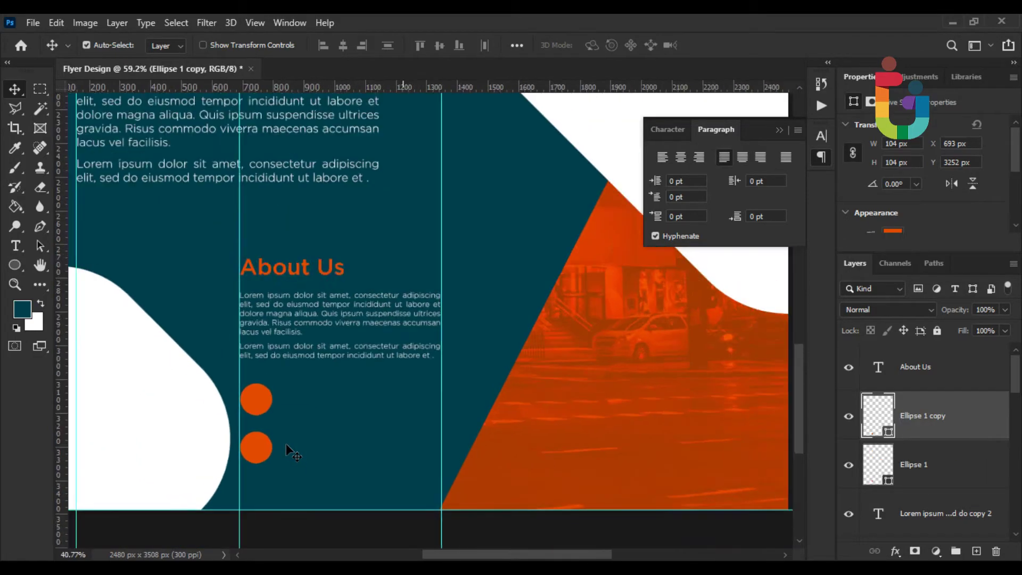
Step: Add the text GRAPHICSFAMILY beside the upper orange circle and set it in Gotham Bold
{"action": "scroll", "coordinate": [288, 450], "scroll_direction": "up", "scroll_amount": 2, "text": "alt"}
{"action": "left_click", "coordinate": [15, 246]}
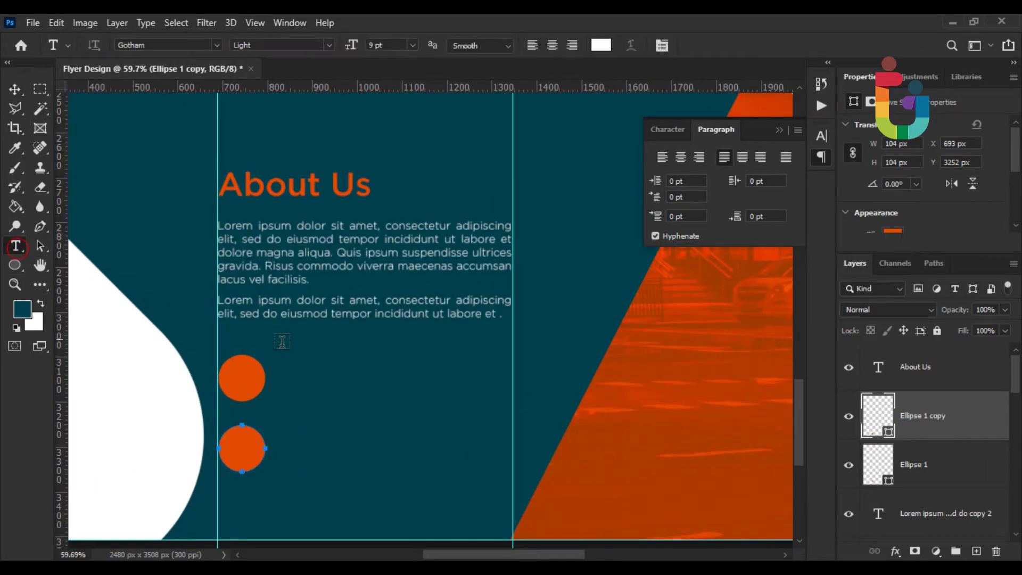
{"action": "left_click", "coordinate": [297, 382]}
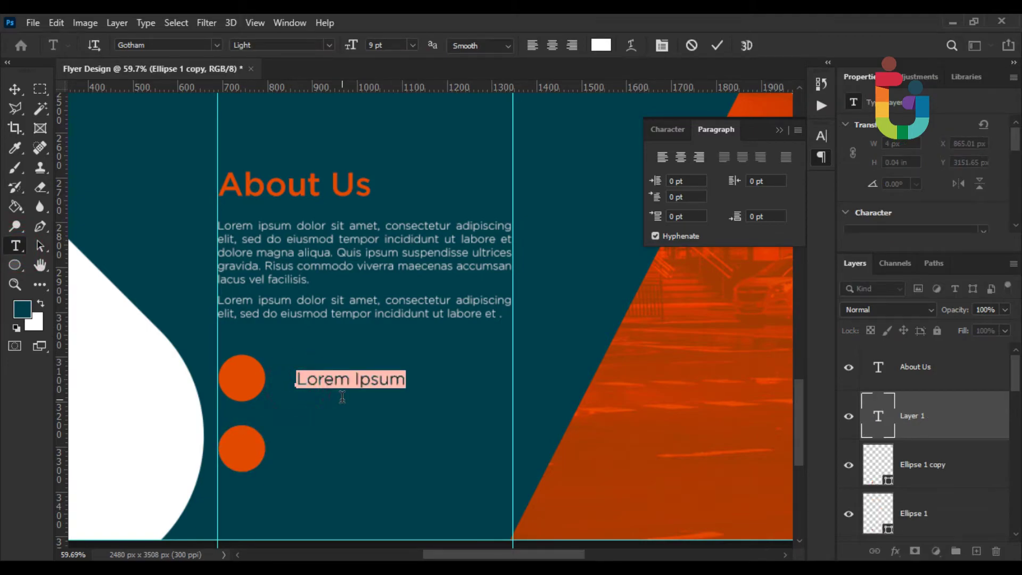
{"action": "type", "text": "GRAPHICS"}
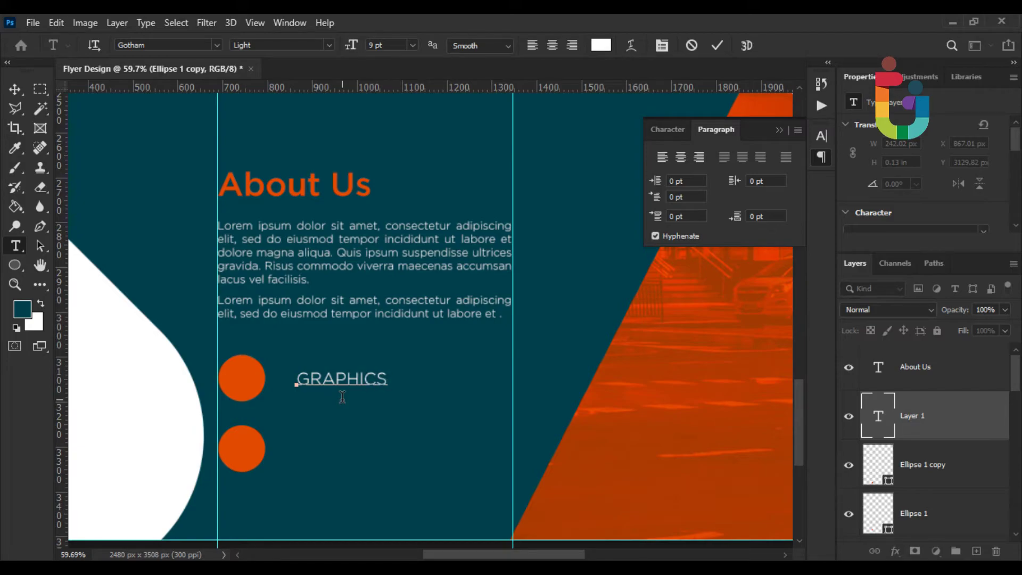
{"action": "type", "text": "FAMILY"}
{"action": "key", "text": "ctrl+a"}
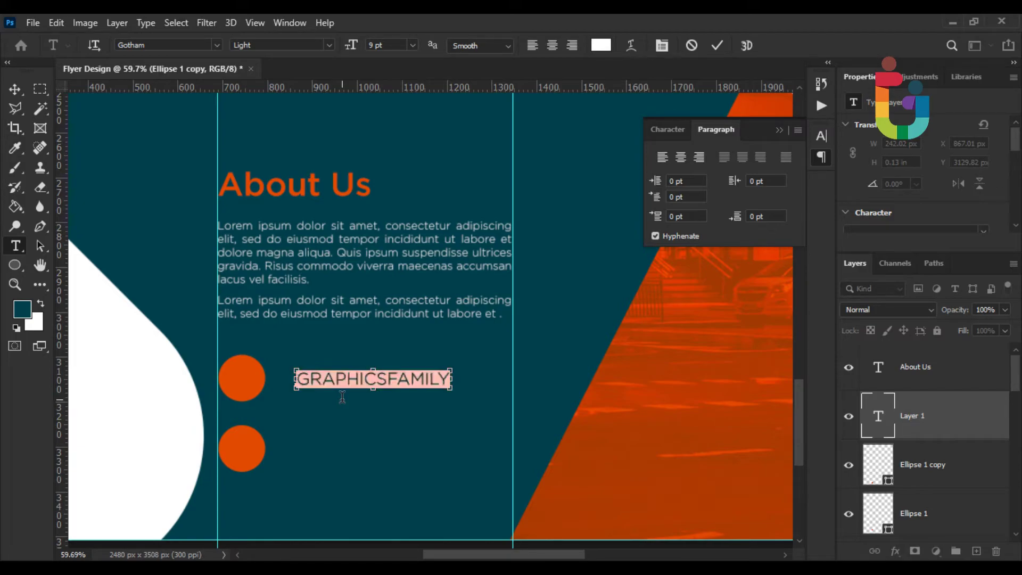
{"action": "left_click", "coordinate": [317, 46]}
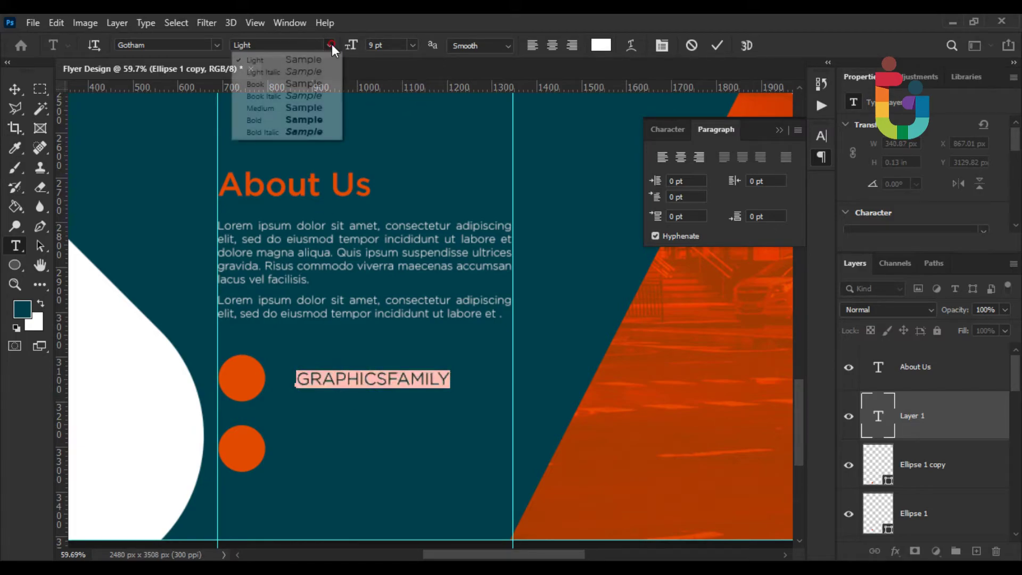
{"action": "left_click", "coordinate": [266, 121]}
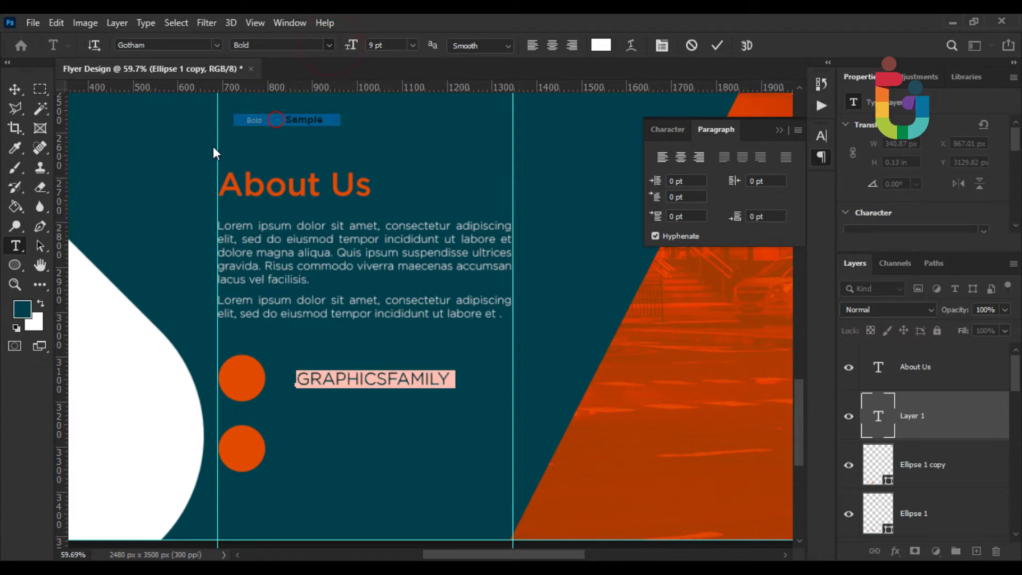
{"action": "left_click", "coordinate": [15, 90]}
Step: Scale the GRAPHICSFAMILY text down proportionally to about 79%
{"action": "key", "text": "ctrl+t"}
{"action": "scroll", "coordinate": [373, 384], "scroll_direction": "up", "scroll_amount": 3}
{"action": "left_click_drag", "start_coordinate": [468, 384], "coordinate": [447, 386]}
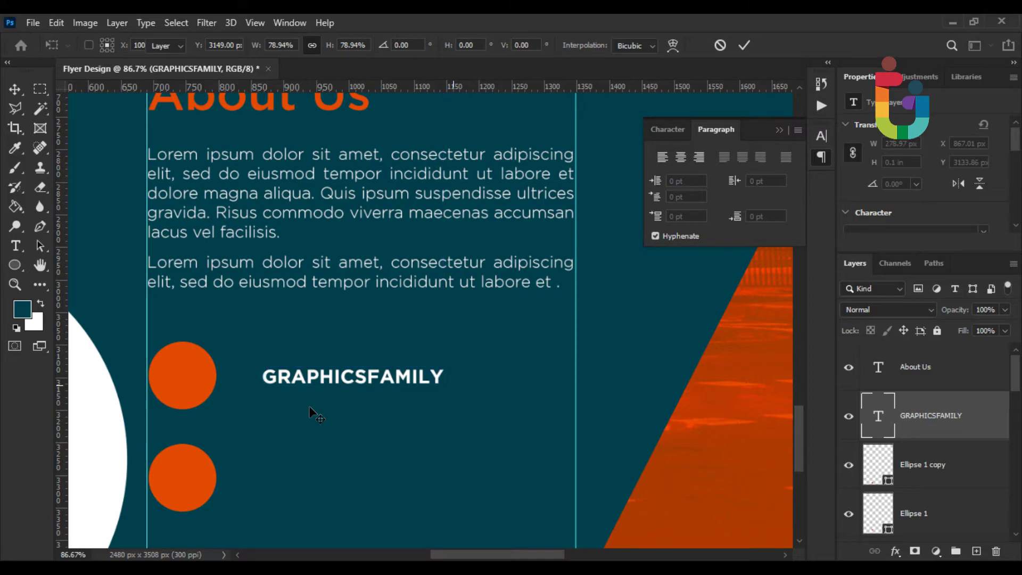
{"action": "key", "text": "Return"}
Step: Move GRAPHICSFAMILY closer to the upper circle and duplicate it beside the lower one at about X 827, Y 3290 px
{"action": "scroll", "coordinate": [310, 413], "scroll_direction": "up", "scroll_amount": 2}
{"action": "left_click_drag", "start_coordinate": [295, 371], "coordinate": [253, 516]}
{"action": "scroll", "coordinate": [274, 493], "scroll_direction": "down", "scroll_amount": 3}
{"action": "scroll", "coordinate": [275, 494], "scroll_direction": "down", "scroll_amount": 3}
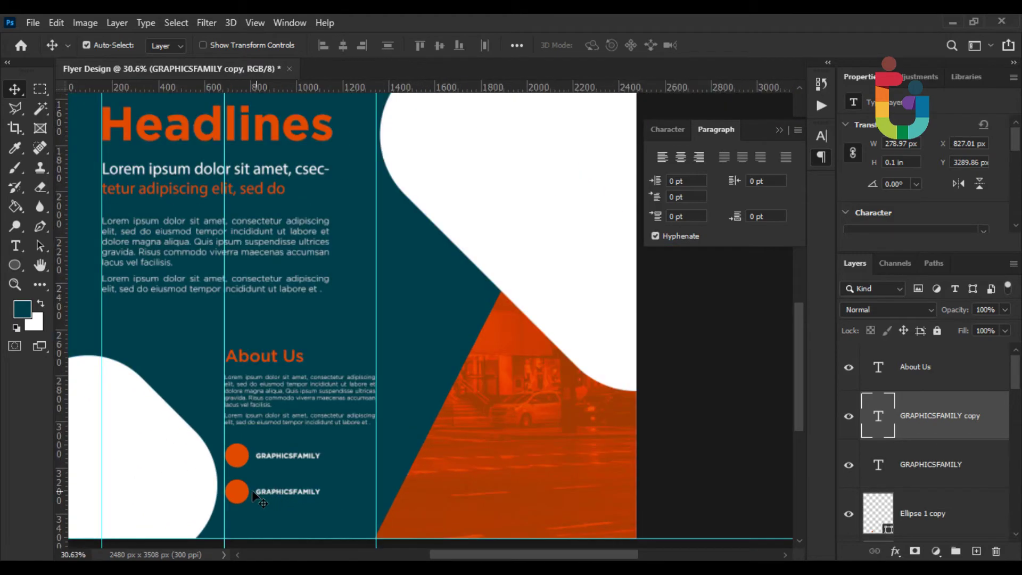
{"action": "scroll", "coordinate": [237, 496], "scroll_direction": "up", "scroll_amount": 3}
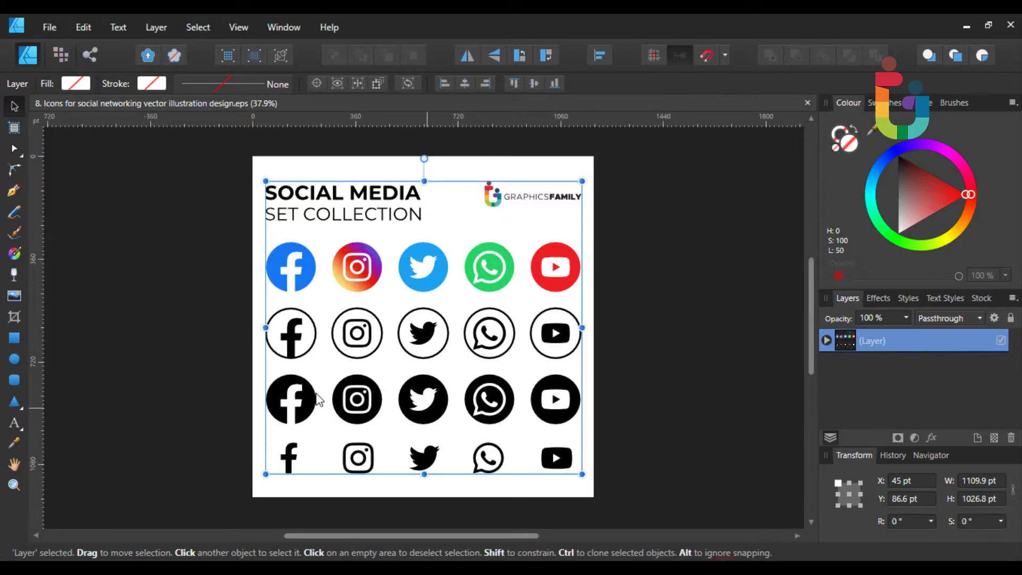
Step: Switch to Affinity Designer and copy the solid black round Facebook and Instagram icons from the social media set
{"action": "double_click", "coordinate": [292, 399]}
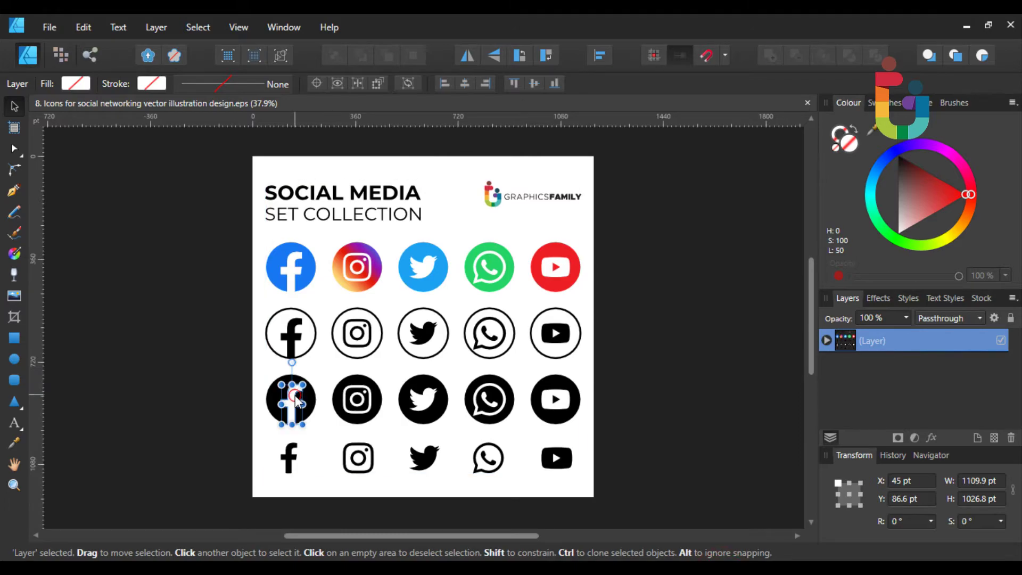
{"action": "left_click", "coordinate": [259, 414]}
{"action": "scroll", "coordinate": [259, 420], "scroll_direction": "up", "scroll_amount": 3}
{"action": "scroll", "coordinate": [260, 424], "scroll_direction": "down", "scroll_amount": 3}
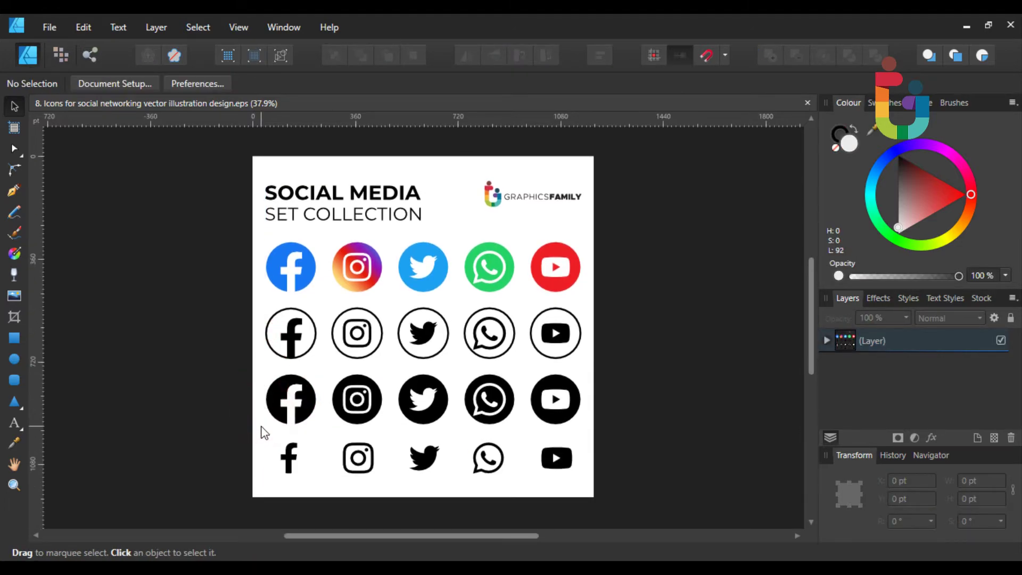
{"action": "key", "text": "ctrl+plus"}
{"action": "left_click_drag", "start_coordinate": [272, 450], "coordinate": [268, 394]}
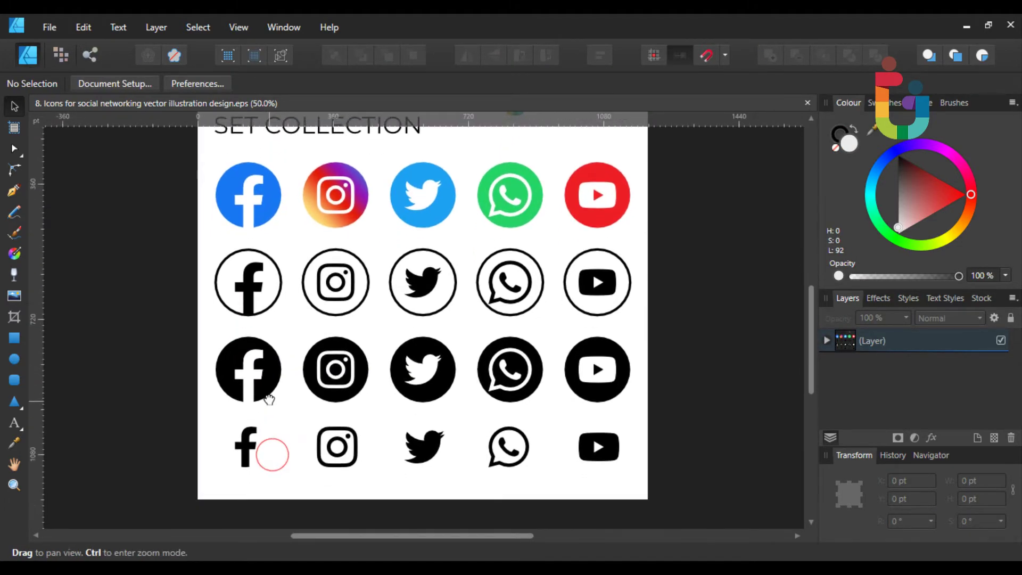
{"action": "left_click_drag", "start_coordinate": [213, 329], "coordinate": [382, 426]}
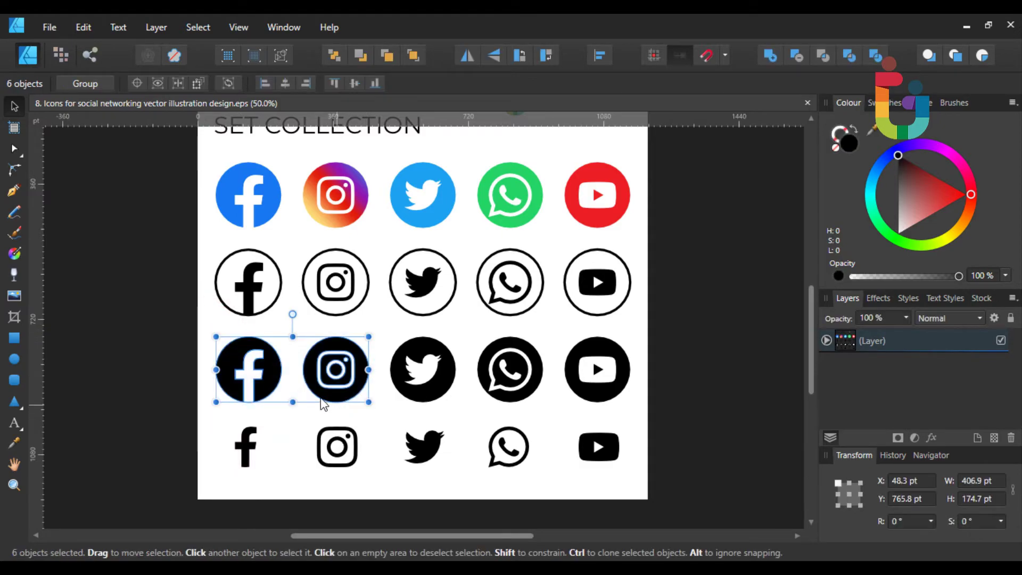
{"action": "right_click", "coordinate": [257, 375]}
{"action": "left_click", "coordinate": [286, 72]}
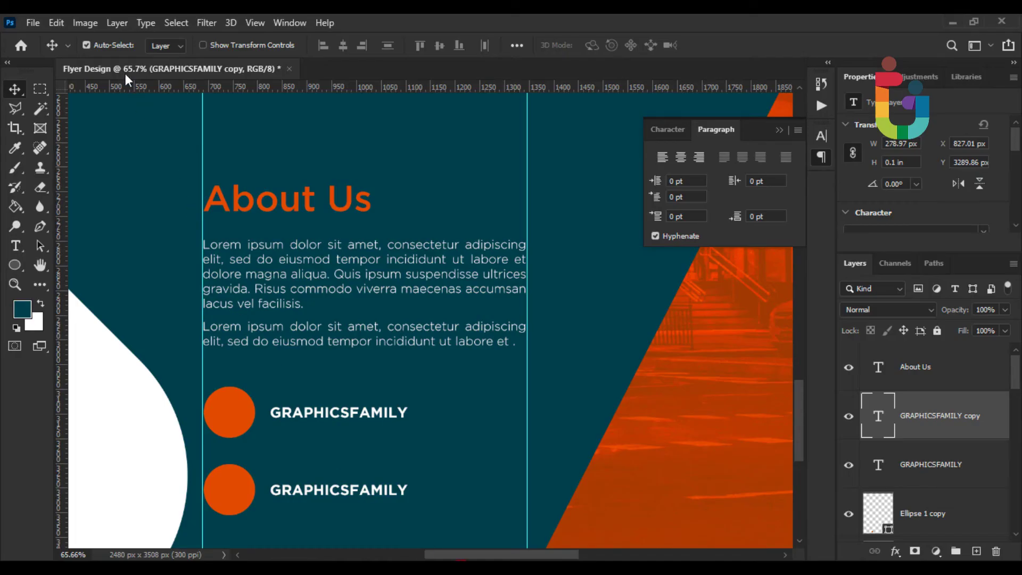
Step: Try to paste the copied icon pair into the Photoshop flyer as a smart object on the topmost layer
{"action": "left_click", "coordinate": [56, 23]}
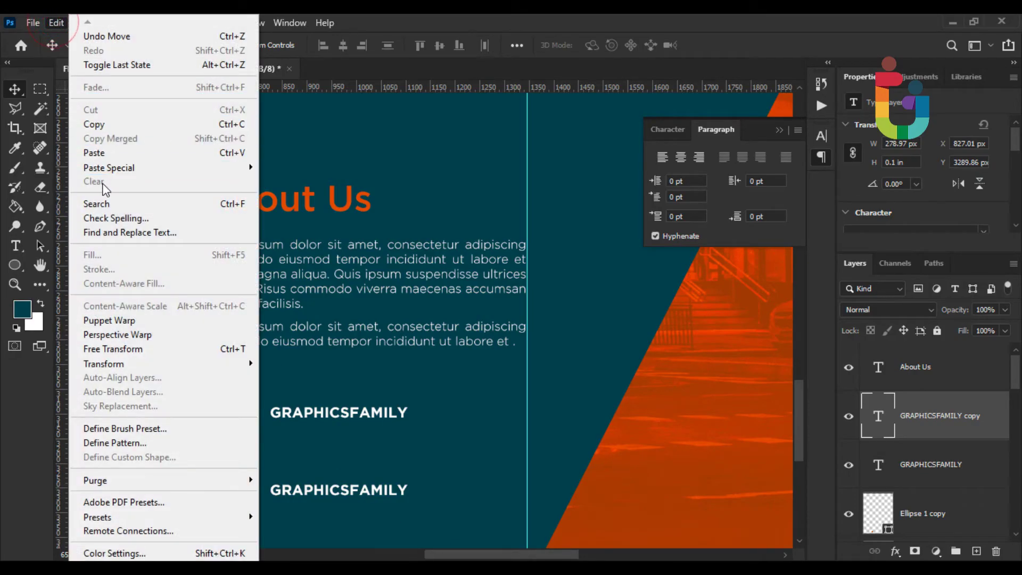
{"action": "left_click", "coordinate": [94, 153]}
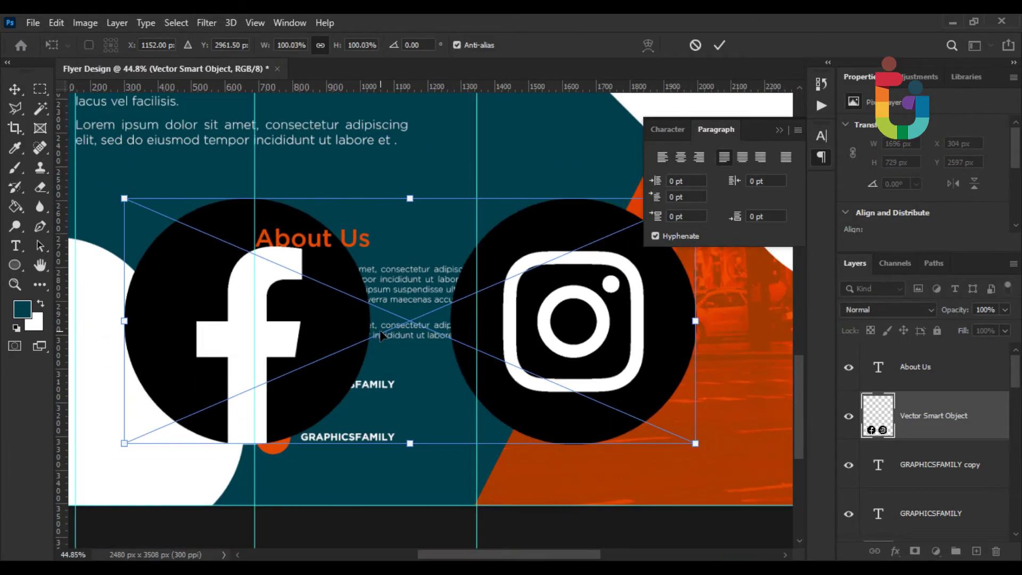
{"action": "key", "text": "Return"}
{"action": "left_click_drag", "start_coordinate": [877, 421], "coordinate": [888, 372]}
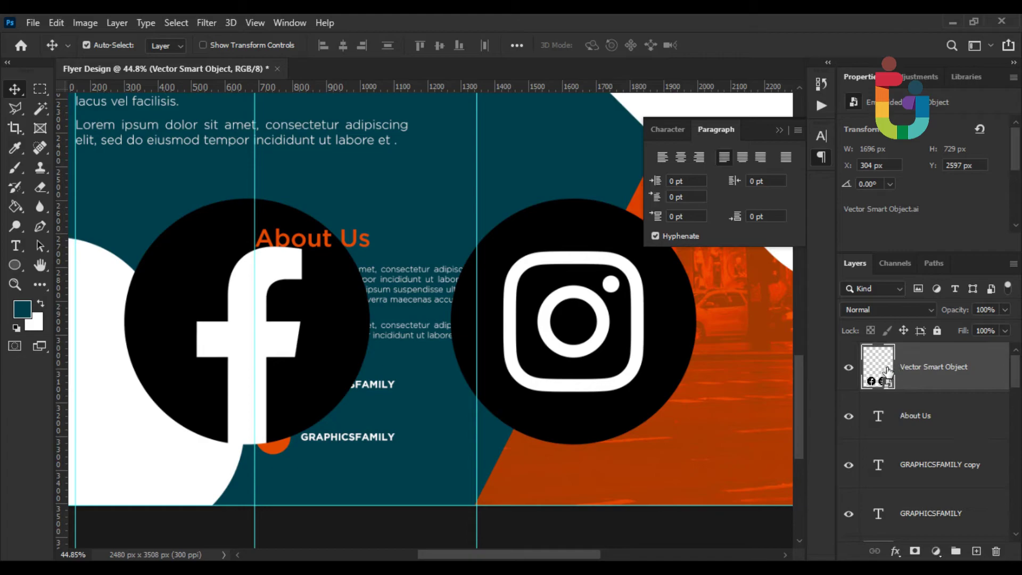
{"action": "left_click", "coordinate": [884, 368]}
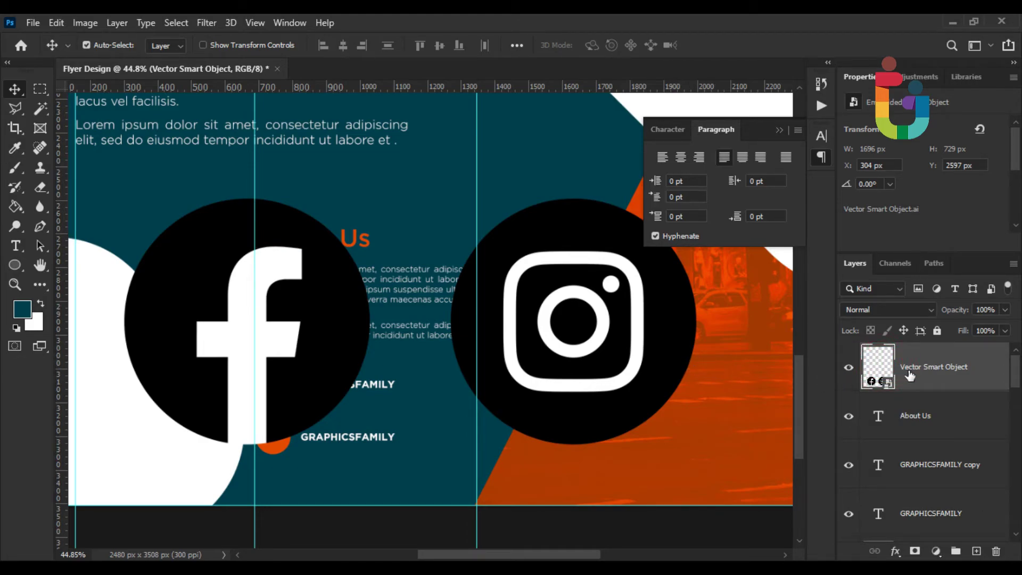
{"action": "key", "text": "Delete"}
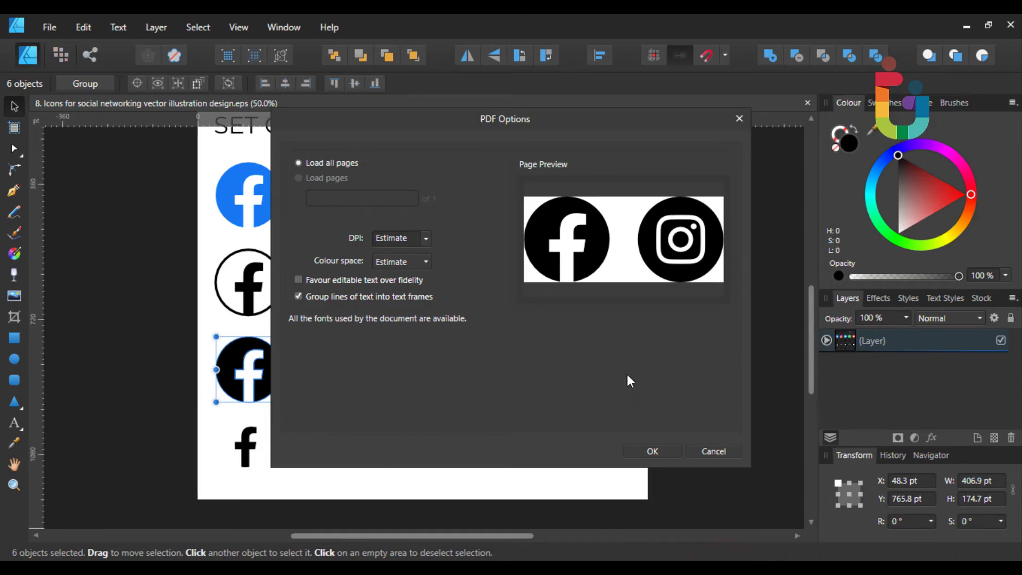
Step: Dismiss the PDF options in Affinity Designer and copy the plain black Facebook icon without a circle from the last row
{"action": "left_click", "coordinate": [712, 451]}
{"action": "left_click_drag", "start_coordinate": [211, 338], "coordinate": [286, 411]}
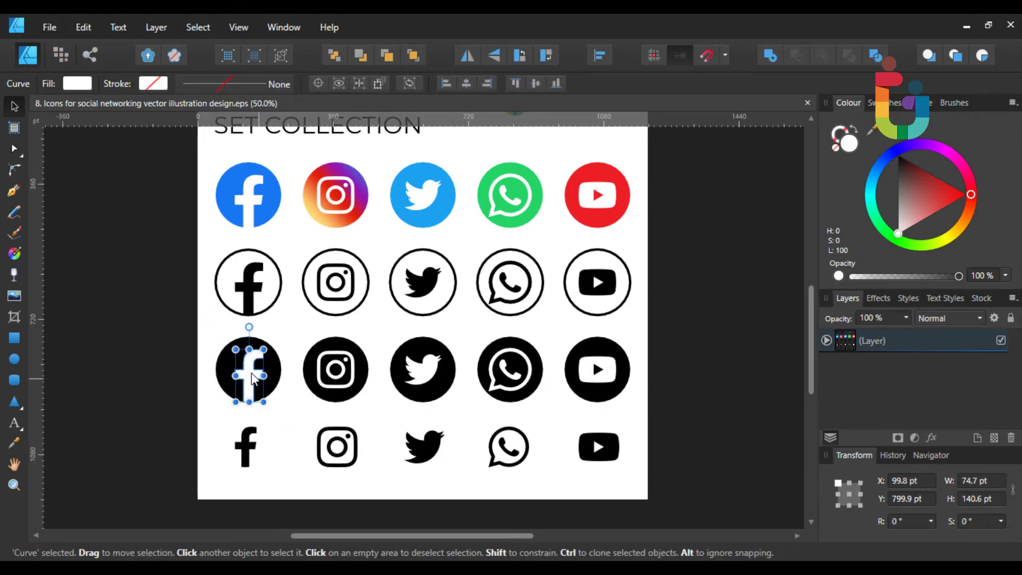
{"action": "left_click", "coordinate": [213, 353]}
{"action": "left_click_drag", "start_coordinate": [226, 427], "coordinate": [284, 486]}
{"action": "left_click_drag", "start_coordinate": [224, 430], "coordinate": [270, 474]}
{"action": "right_click", "coordinate": [253, 432]}
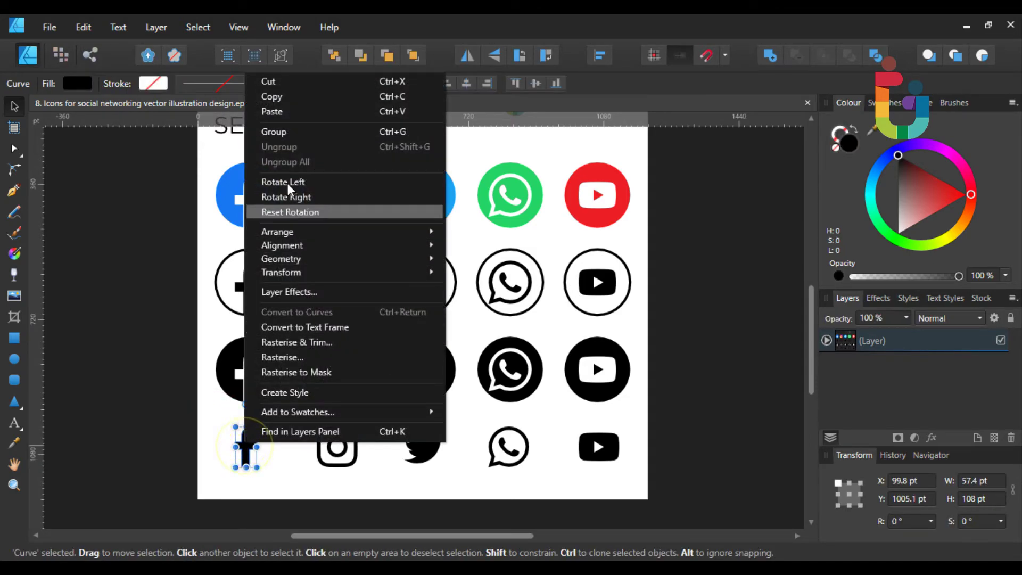
{"action": "left_click", "coordinate": [272, 97]}
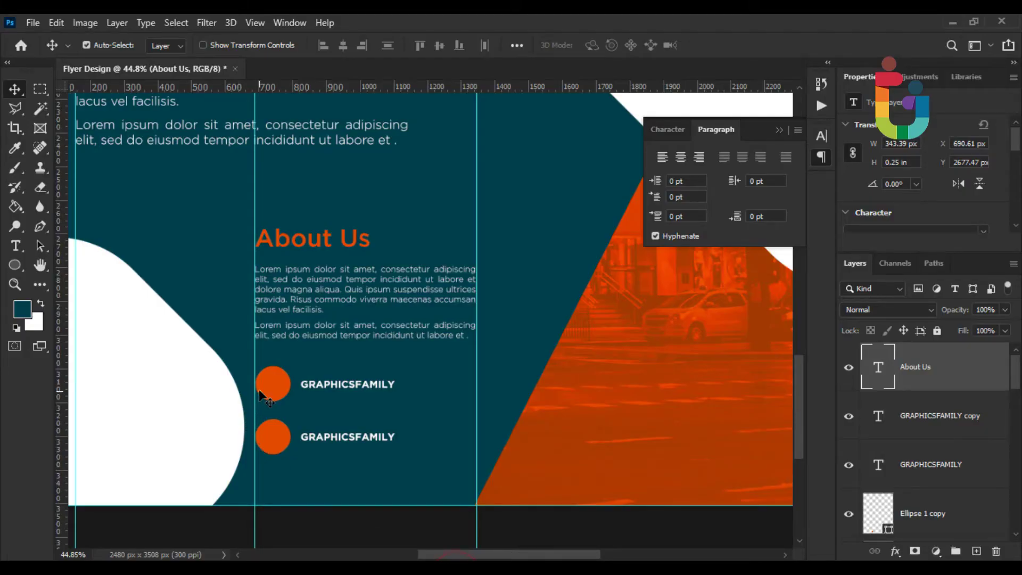
Step: Paste the copied Facebook icon into the flyer as a smart object and scale it to about 22.5% over the upper orange circle
{"action": "right_click", "coordinate": [261, 397]}
{"action": "key", "text": "Escape"}
{"action": "right_click", "coordinate": [281, 344]}
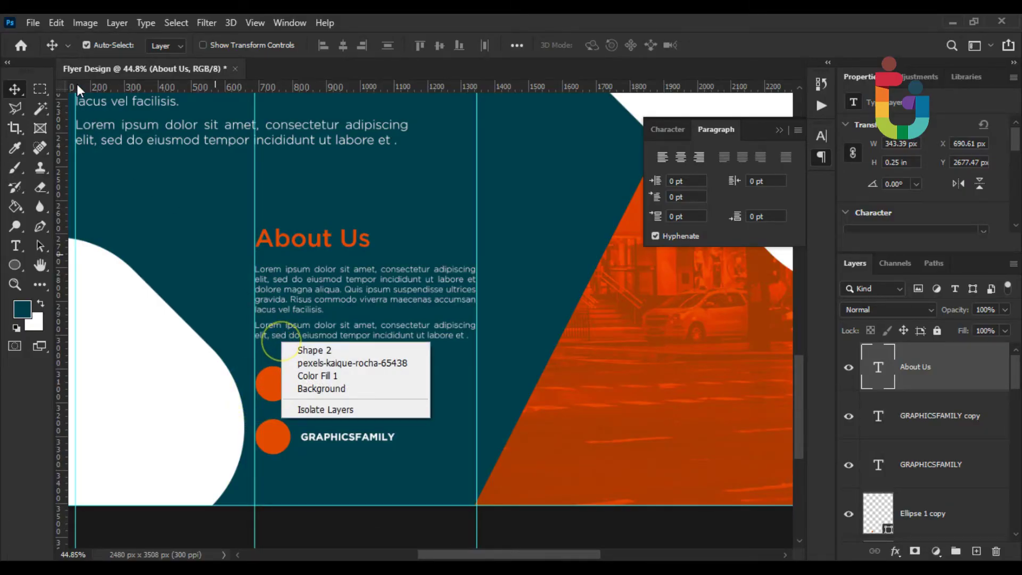
{"action": "left_click", "coordinate": [63, 23]}
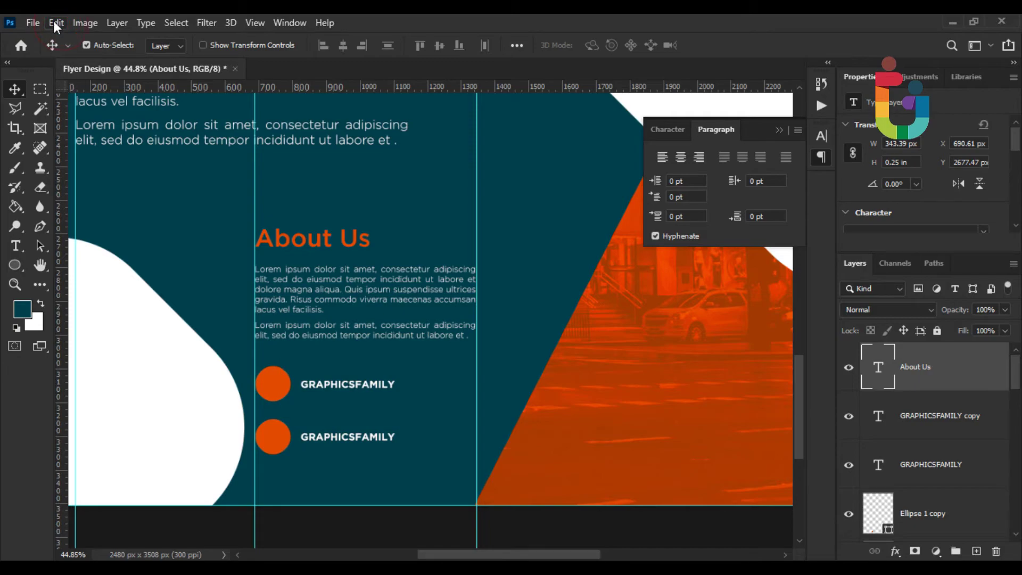
{"action": "left_click", "coordinate": [56, 22]}
{"action": "left_click", "coordinate": [93, 153]}
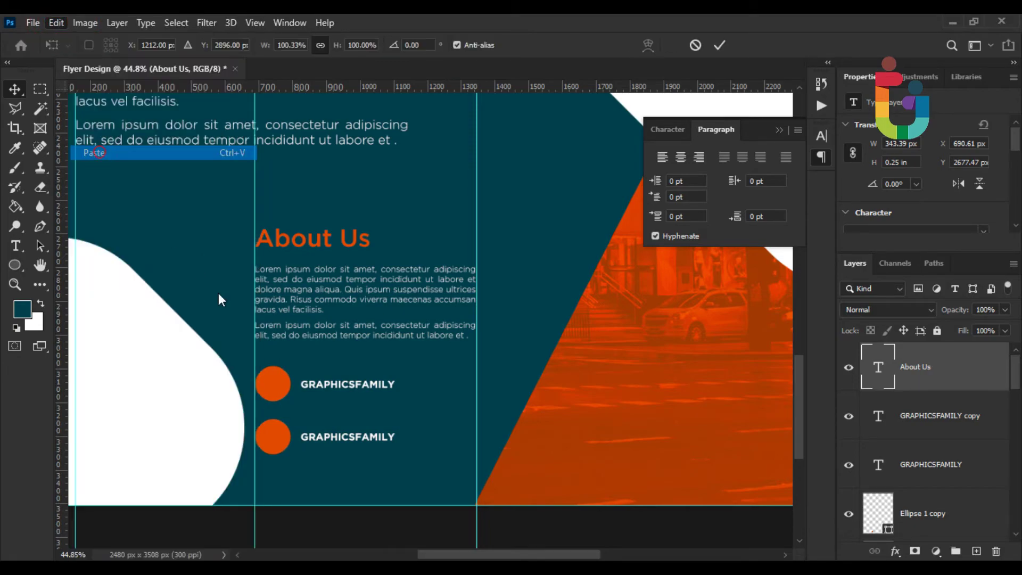
{"action": "scroll", "coordinate": [197, 267], "scroll_direction": "up", "scroll_amount": 2}
{"action": "left_click_drag", "start_coordinate": [513, 167], "coordinate": [252, 373]}
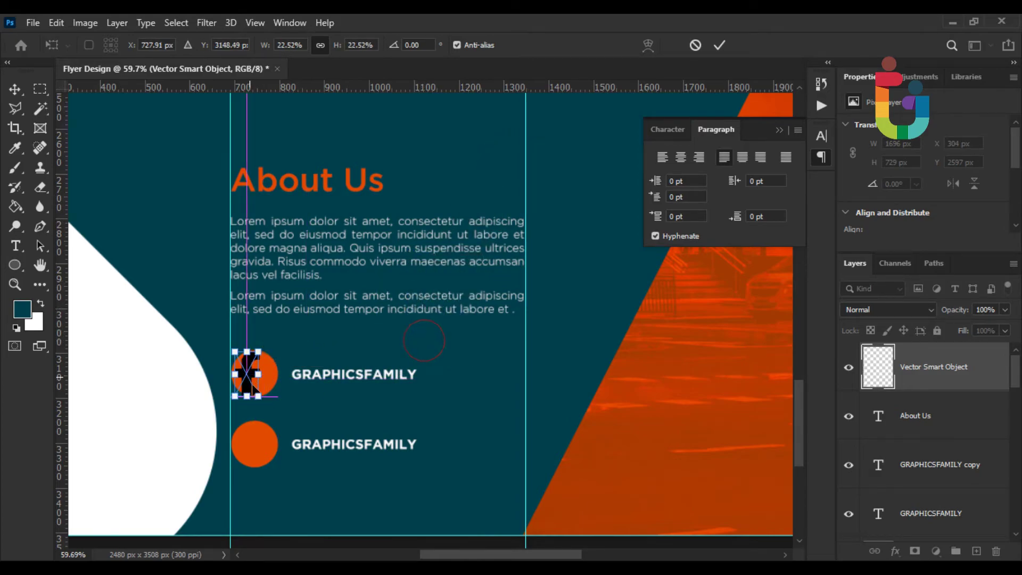
Step: Shrink the Facebook icon to about 32 × 58 px and centre it in the upper orange circle
{"action": "scroll", "coordinate": [254, 367], "scroll_direction": "up", "scroll_amount": 5}
{"action": "left_click_drag", "start_coordinate": [253, 200], "coordinate": [239, 221]}
{"action": "left_click_drag", "start_coordinate": [215, 265], "coordinate": [244, 267]}
{"action": "key", "text": "Return"}
{"action": "scroll", "coordinate": [362, 275], "scroll_direction": "down", "scroll_amount": 3}
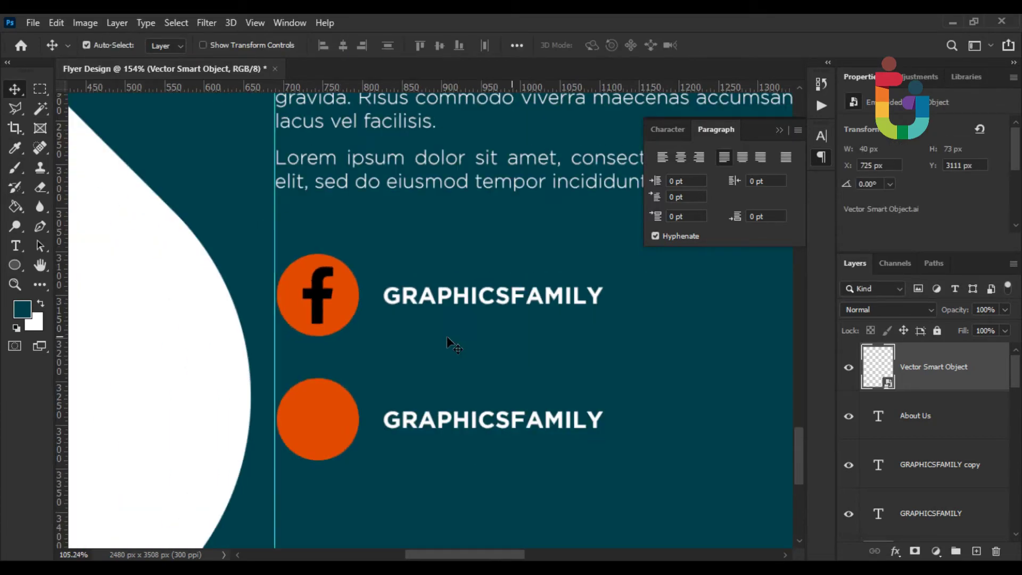
{"action": "scroll", "coordinate": [299, 274], "scroll_direction": "up", "scroll_amount": 3}
{"action": "key", "text": "ctrl+t"}
{"action": "left_click_drag", "start_coordinate": [336, 236], "coordinate": [332, 262]}
{"action": "key", "text": "Return"}
{"action": "scroll", "coordinate": [540, 338], "scroll_direction": "down", "scroll_amount": 4}
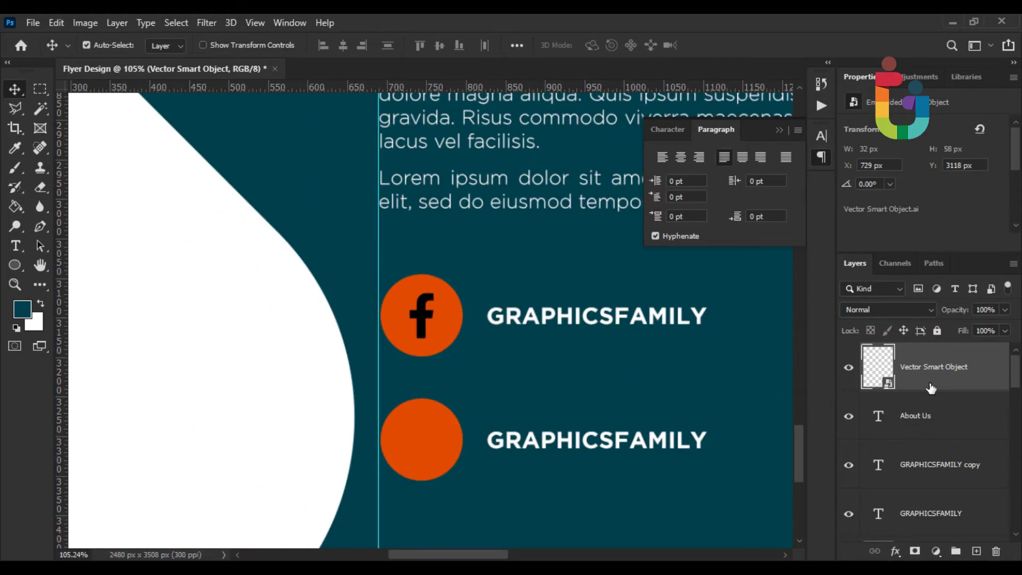
Step: Give the Facebook icon a white Color Overlay with Normal blend mode and 100% opacity
{"action": "right_click", "coordinate": [931, 384]}
{"action": "left_click", "coordinate": [795, 42]}
{"action": "left_click", "coordinate": [466, 328]}
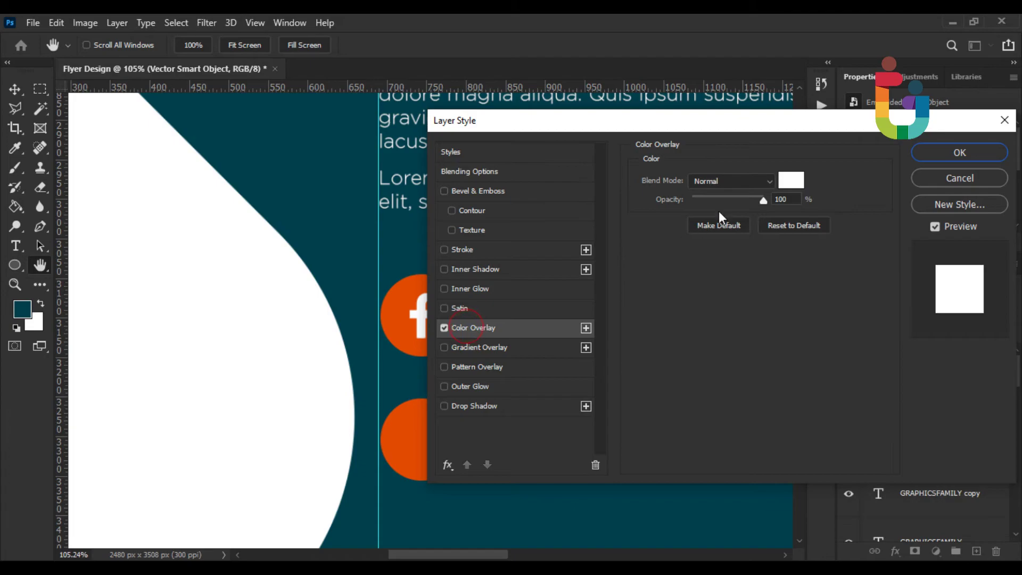
{"action": "left_click", "coordinate": [953, 159]}
{"action": "key", "text": "v"}
{"action": "scroll", "coordinate": [596, 373], "scroll_direction": "down", "scroll_amount": 3}
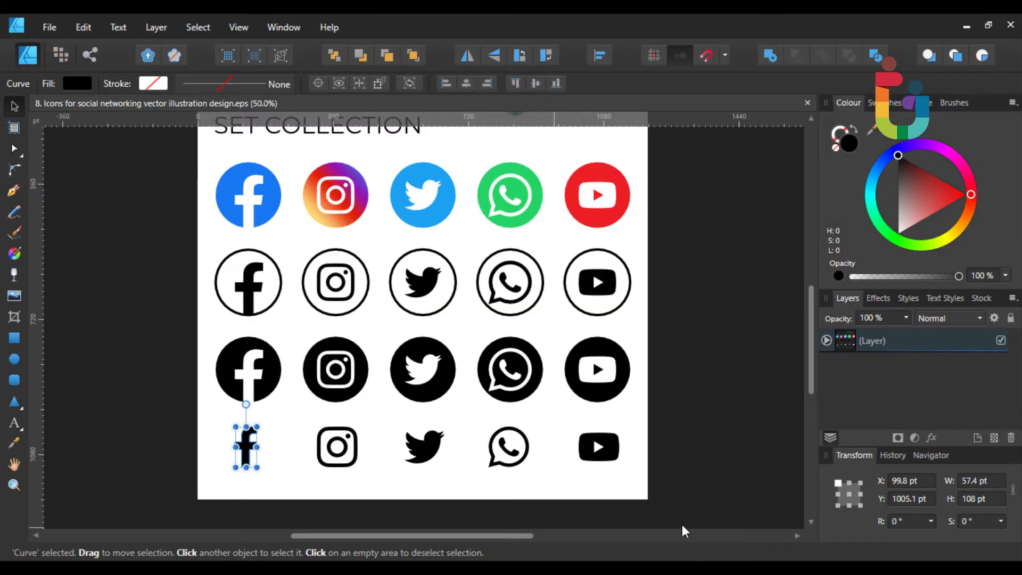
Step: Switch to Affinity Designer and copy the plain black Twitter bird from the last row of the icon set
{"action": "left_click_drag", "start_coordinate": [394, 430], "coordinate": [457, 468]}
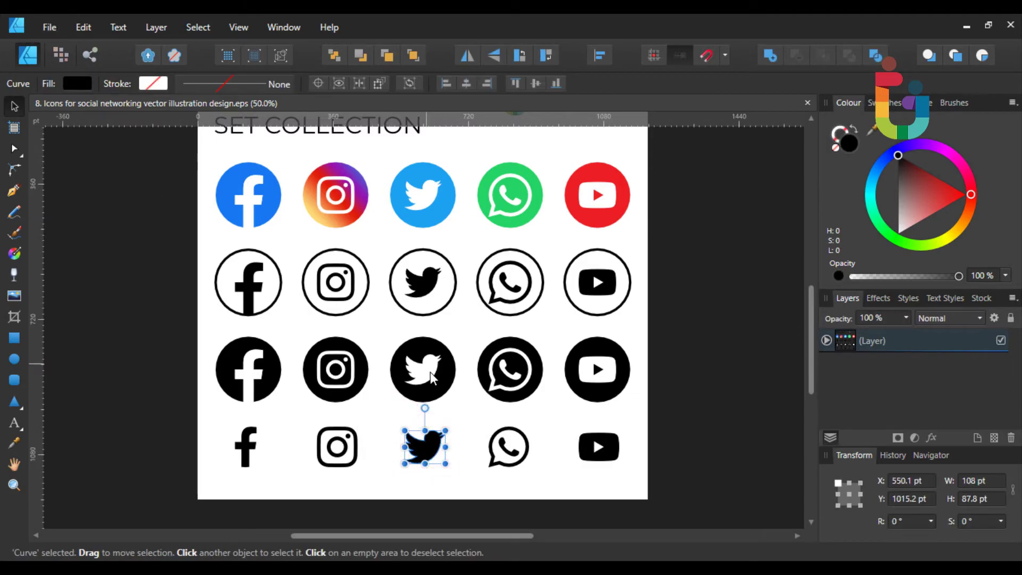
{"action": "right_click", "coordinate": [425, 444]}
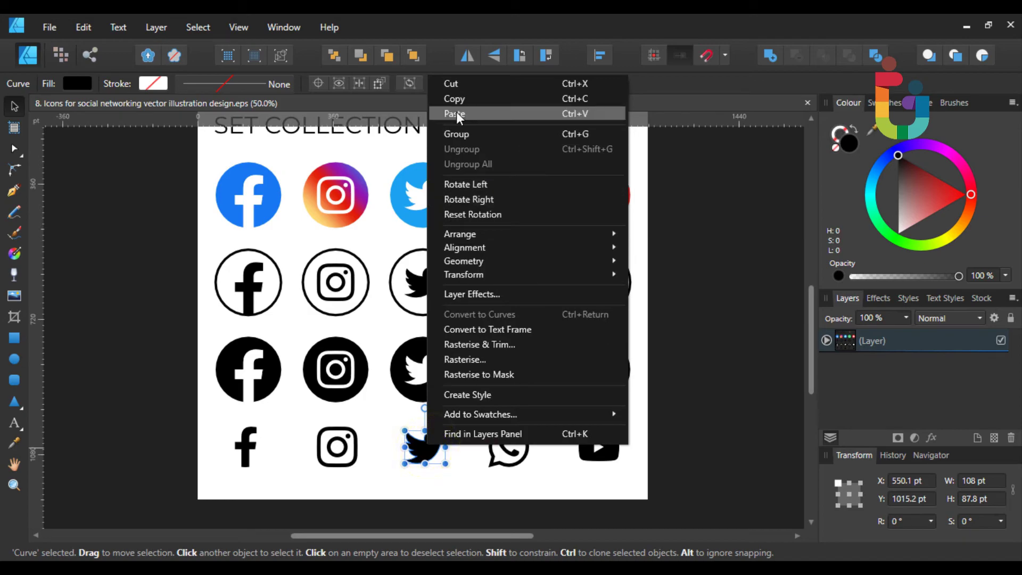
{"action": "left_click", "coordinate": [455, 99]}
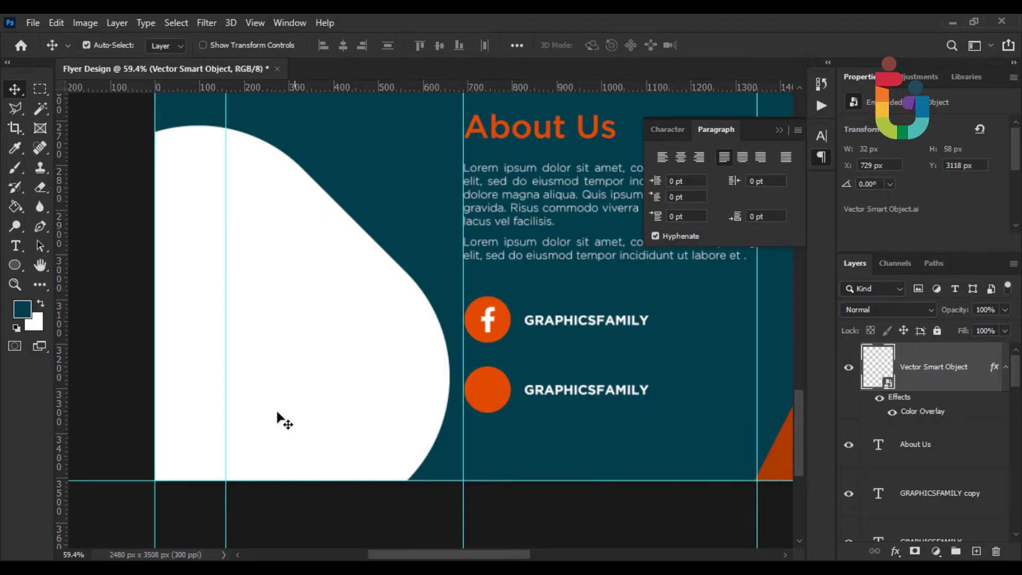
Step: Paste the Twitter bird into the Photoshop flyer, shrink it to about 60 × 49 px and centre it in the lower orange circle
{"action": "left_click", "coordinate": [56, 24]}
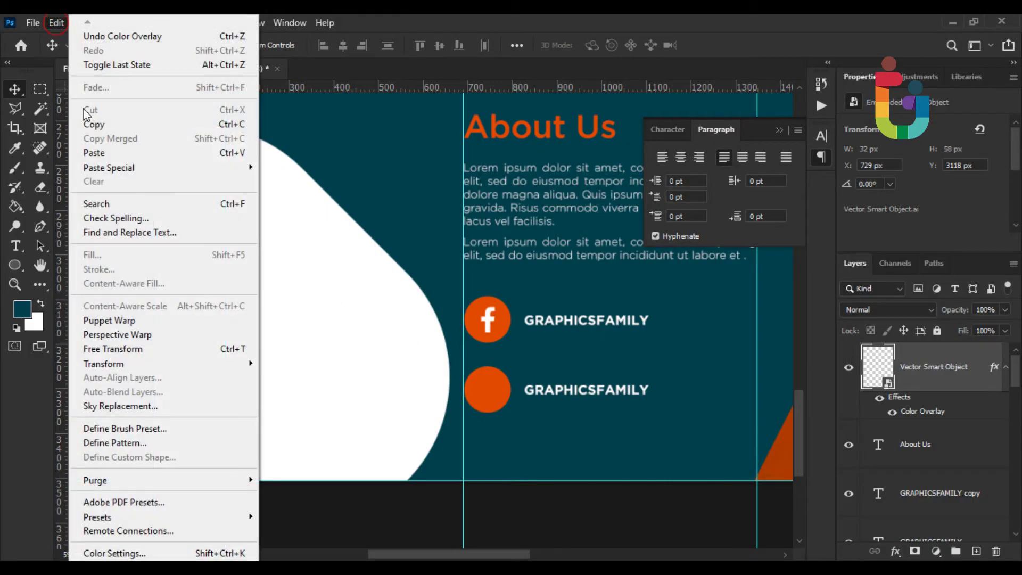
{"action": "left_click", "coordinate": [86, 149]}
{"action": "left_click_drag", "start_coordinate": [583, 210], "coordinate": [510, 266]}
{"action": "scroll", "coordinate": [518, 373], "scroll_direction": "up", "scroll_amount": 5}
{"action": "left_click_drag", "start_coordinate": [518, 373], "coordinate": [430, 430]}
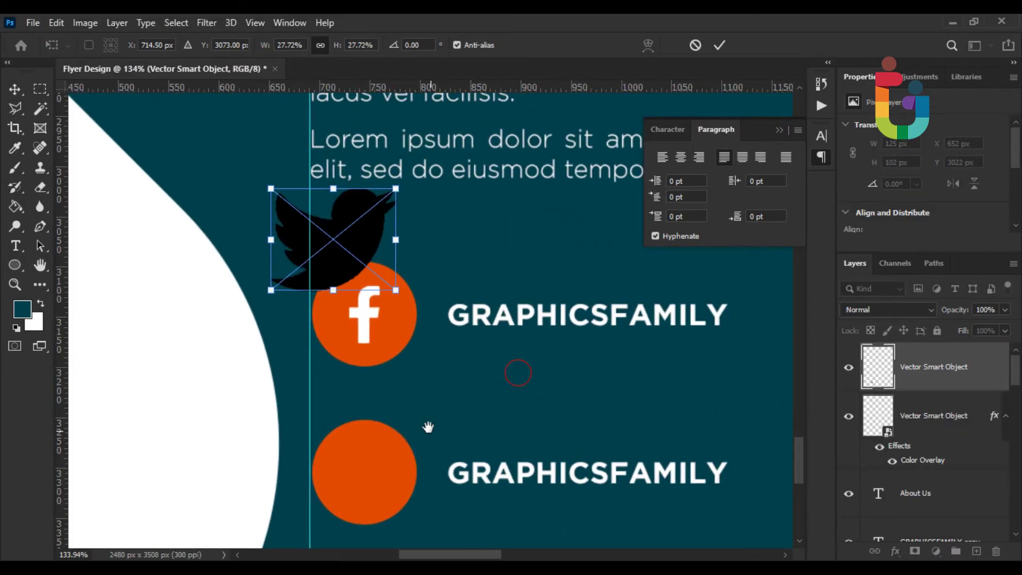
{"action": "left_click_drag", "start_coordinate": [349, 269], "coordinate": [391, 500]}
{"action": "left_click_drag", "start_coordinate": [434, 421], "coordinate": [373, 481]}
{"action": "key", "text": "Return"}
{"action": "scroll", "coordinate": [375, 479], "scroll_direction": "up", "scroll_amount": 2}
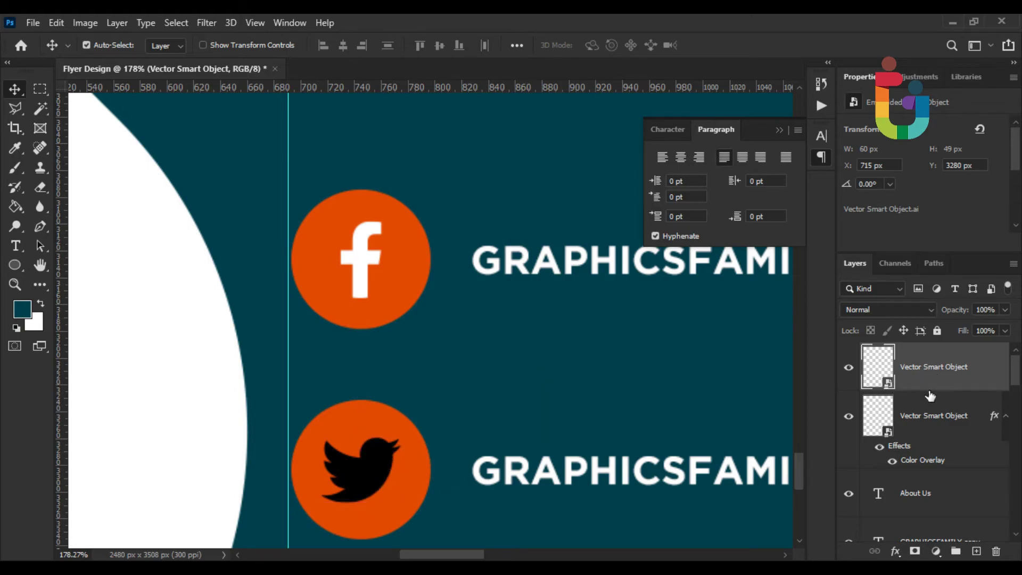
Step: Copy the layer style of the Facebook icon to the Twitter bird's layer
{"action": "right_click", "coordinate": [931, 420]}
{"action": "left_click", "coordinate": [767, 419]}
{"action": "right_click", "coordinate": [937, 370]}
{"action": "left_click", "coordinate": [767, 434]}
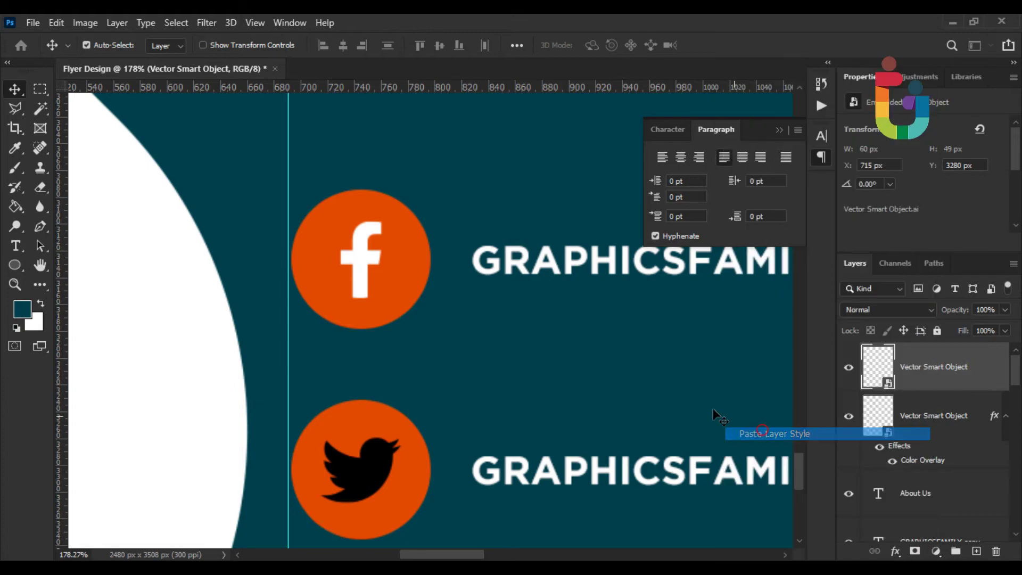
{"action": "scroll", "coordinate": [548, 423], "scroll_direction": "down", "scroll_amount": 8}
{"action": "scroll", "coordinate": [549, 423], "scroll_direction": "down", "scroll_amount": 2}
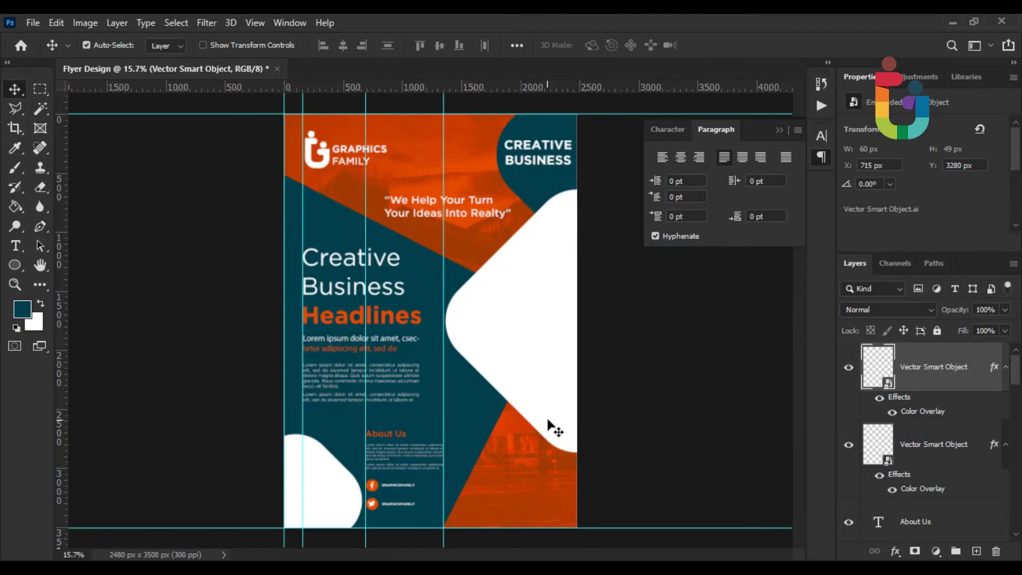
Step: Add the text CALL NOW in 9 pt Gotham on the orange street photo at the flyer's lower right
{"action": "scroll", "coordinate": [552, 426], "scroll_direction": "up", "scroll_amount": 2}
{"action": "left_click_drag", "start_coordinate": [564, 454], "coordinate": [484, 354]}
{"action": "scroll", "coordinate": [462, 416], "scroll_direction": "down", "scroll_amount": 3}
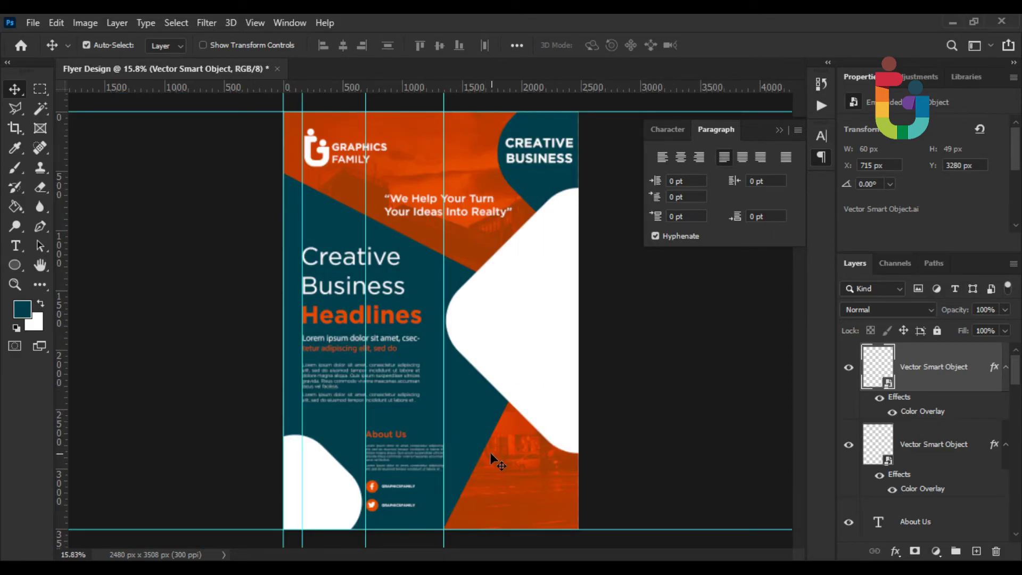
{"action": "scroll", "coordinate": [538, 513], "scroll_direction": "up", "scroll_amount": 3}
{"action": "left_click_drag", "start_coordinate": [538, 514], "coordinate": [390, 392]}
{"action": "left_click", "coordinate": [15, 246]}
{"action": "left_click", "coordinate": [371, 376]}
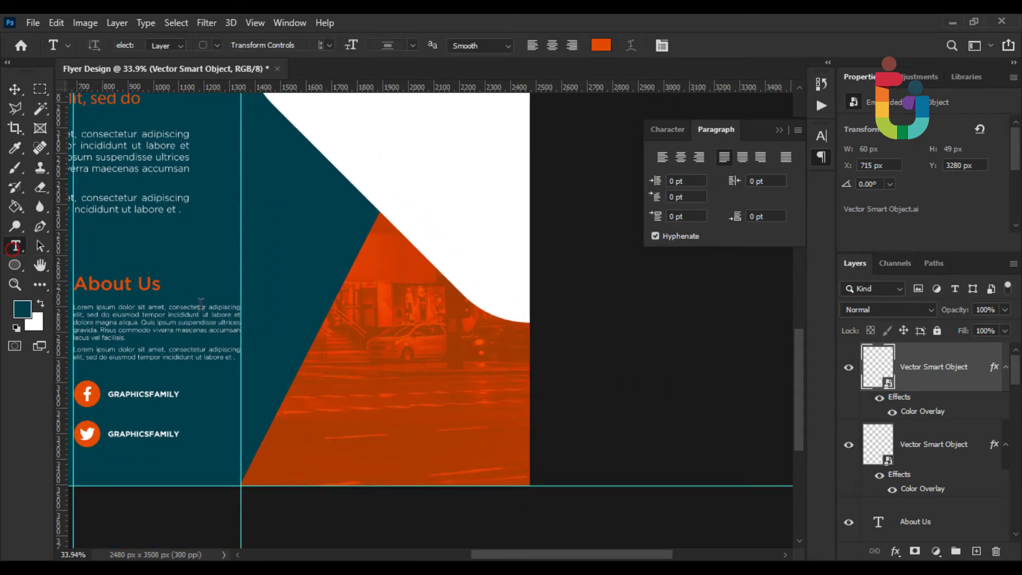
{"action": "key", "text": "BackSpace"}
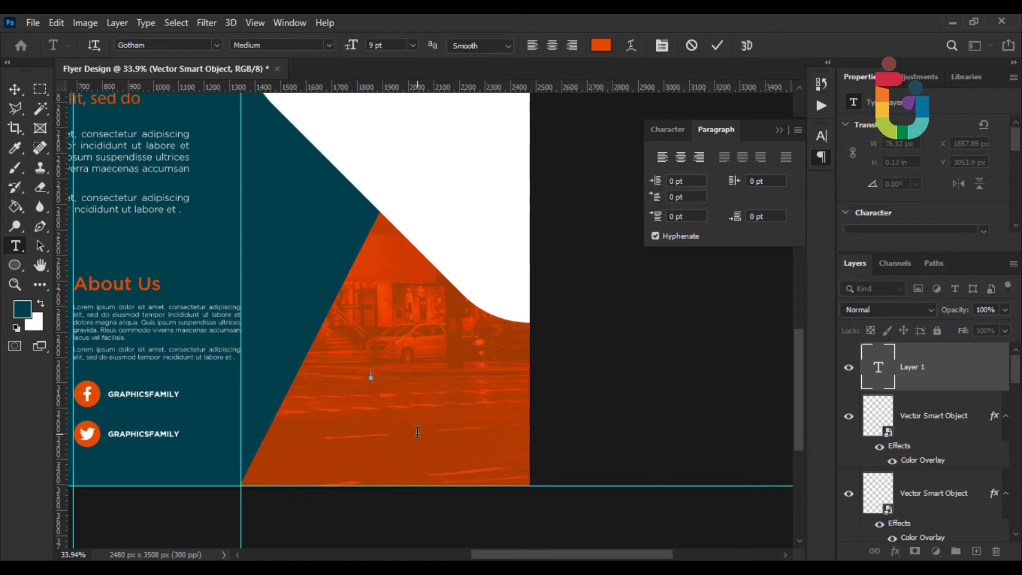
{"action": "type", "text": "CALL NOW"}
Step: Colour the CALL NOW text white and set its font style to Gotham Bold
{"action": "key", "text": "ctrl+a"}
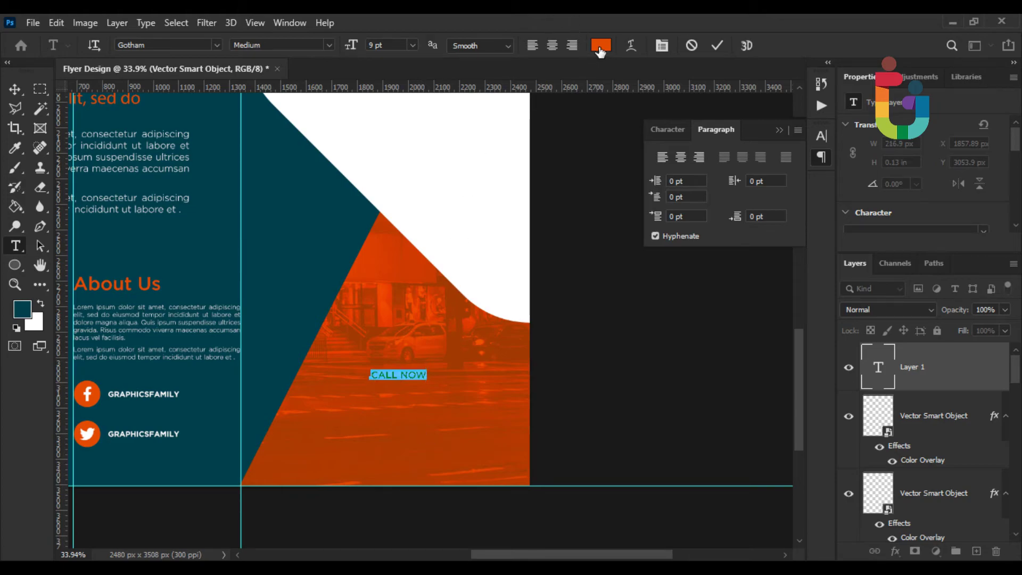
{"action": "left_click", "coordinate": [601, 45]}
{"action": "left_click", "coordinate": [496, 102]}
{"action": "key", "text": "Return"}
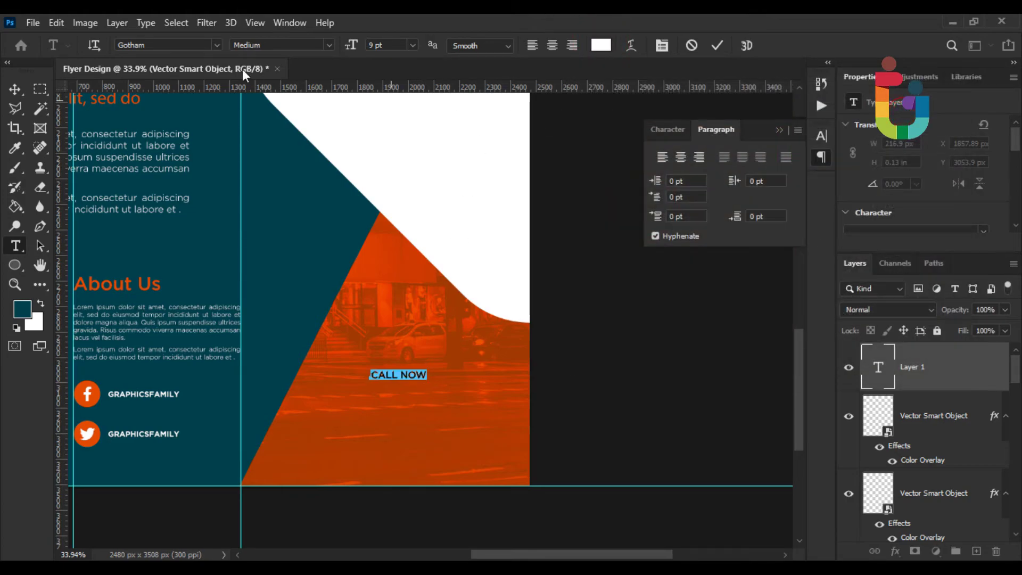
{"action": "left_click", "coordinate": [323, 47]}
{"action": "left_click", "coordinate": [284, 130]}
{"action": "left_click", "coordinate": [319, 44]}
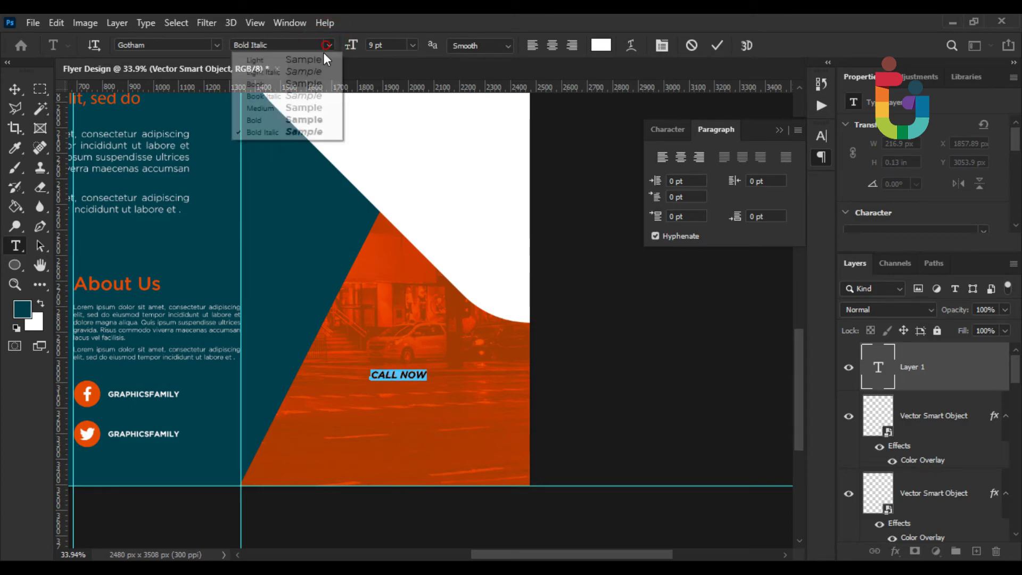
{"action": "left_click", "coordinate": [269, 120]}
{"action": "key", "text": "ctrl+Return"}
{"action": "key", "text": "v"}
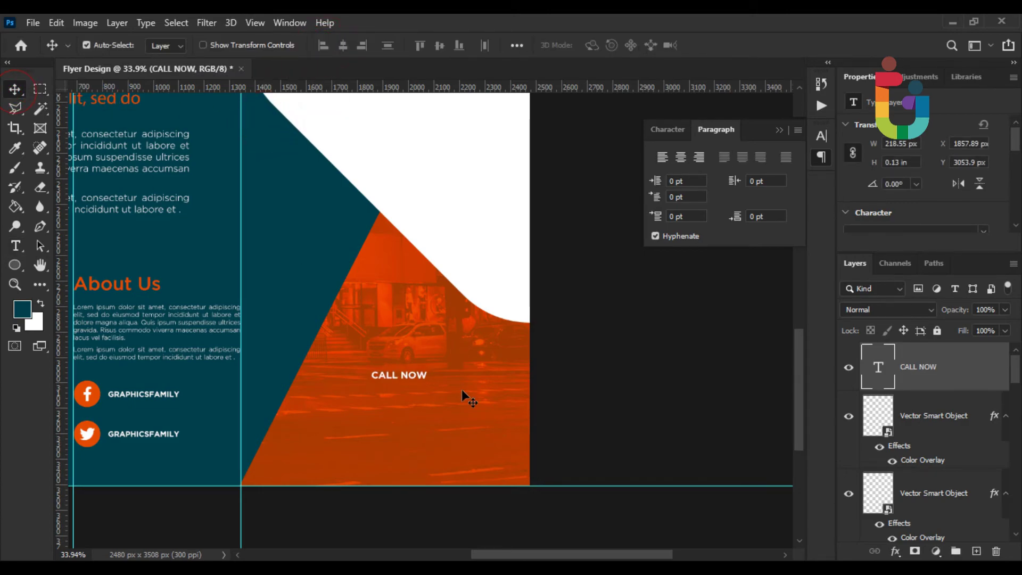
Step: Enlarge CALL NOW to about 17.3 pt and place a duplicate of it directly underneath
{"action": "scroll", "coordinate": [468, 387], "scroll_direction": "up", "scroll_amount": 1}
{"action": "key", "text": "ctrl+t"}
{"action": "left_click_drag", "start_coordinate": [450, 357], "coordinate": [532, 391]}
{"action": "key", "text": "Return"}
{"action": "scroll", "coordinate": [506, 364], "scroll_direction": "down", "scroll_amount": 1}
{"action": "scroll", "coordinate": [494, 384], "scroll_direction": "up", "scroll_amount": 1}
Step: Replace the text of the lower CALL NOW copy with the contact phone number
{"action": "key", "text": "t"}
{"action": "left_click_drag", "start_coordinate": [332, 381], "coordinate": [527, 383]}
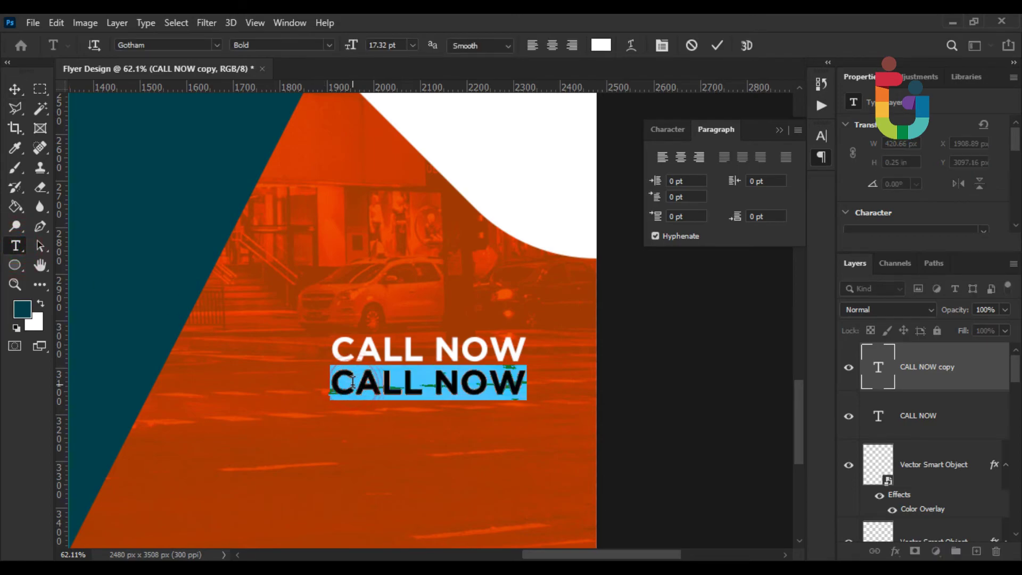
{"action": "type", "text": "+123 4"}
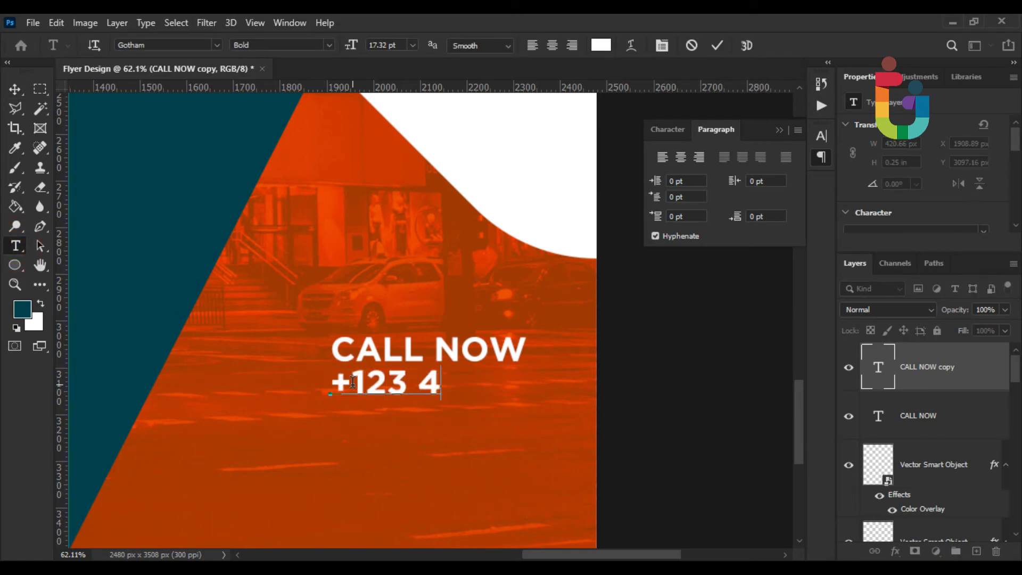
{"action": "type", "text": "56 76"}
{"action": "key", "text": "BackSpace"}
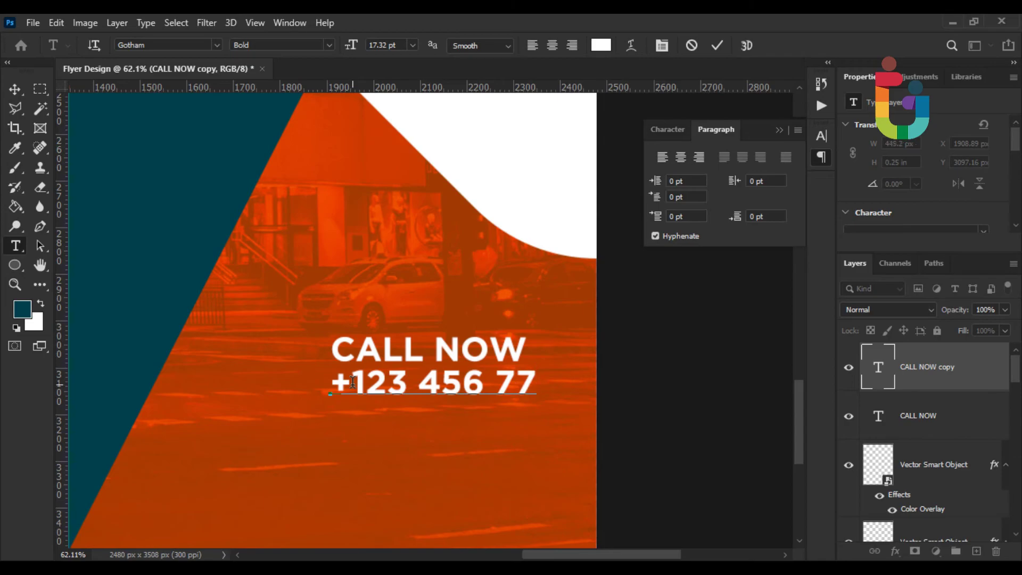
{"action": "type", "text": "890"}
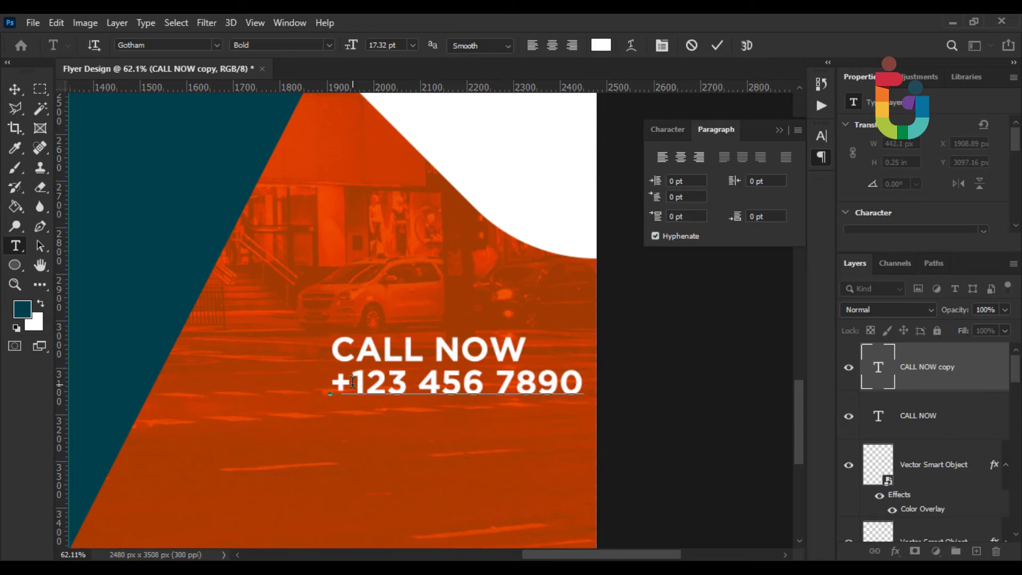
Step: Set the phone number to Gotham Medium and line up its right end with CALL NOW at about X 1792 px
{"action": "key", "text": "ctrl+a"}
{"action": "left_click", "coordinate": [329, 45]}
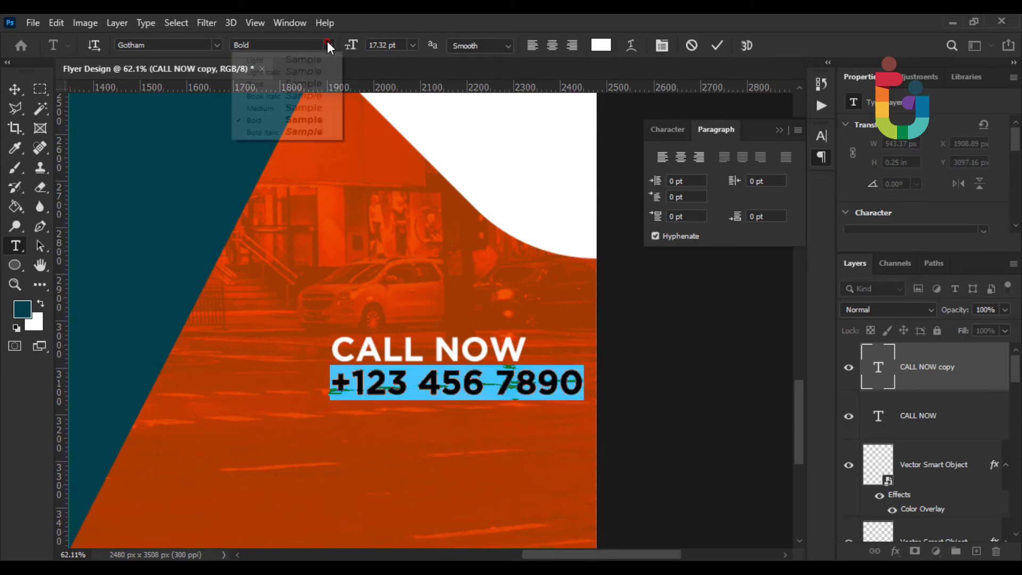
{"action": "left_click", "coordinate": [253, 107]}
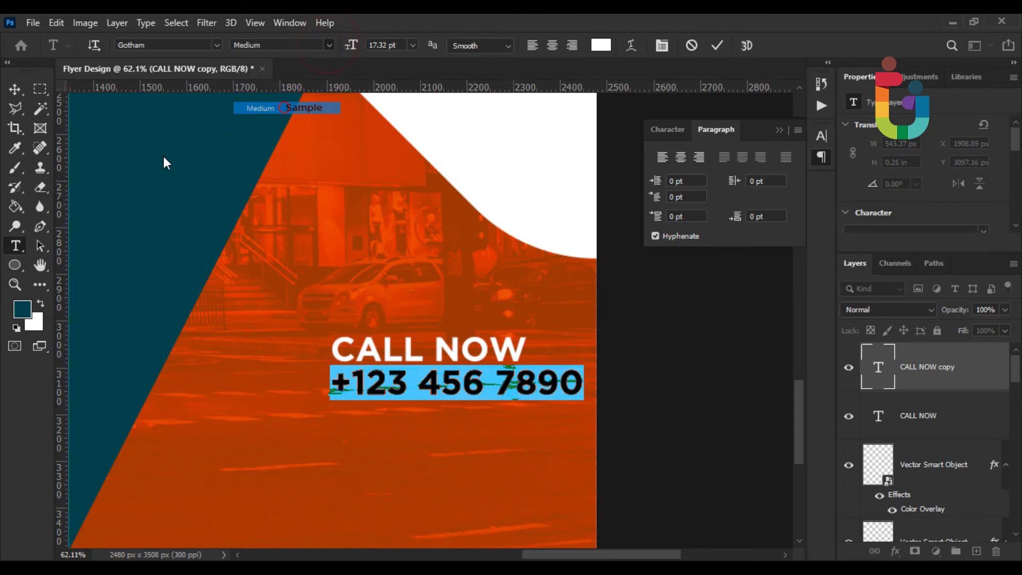
{"action": "left_click", "coordinate": [12, 92]}
{"action": "scroll", "coordinate": [468, 432], "scroll_direction": "up", "scroll_amount": 3}
{"action": "left_click_drag", "start_coordinate": [539, 367], "coordinate": [449, 367]}
{"action": "scroll", "coordinate": [544, 382], "scroll_direction": "up", "scroll_amount": 2}
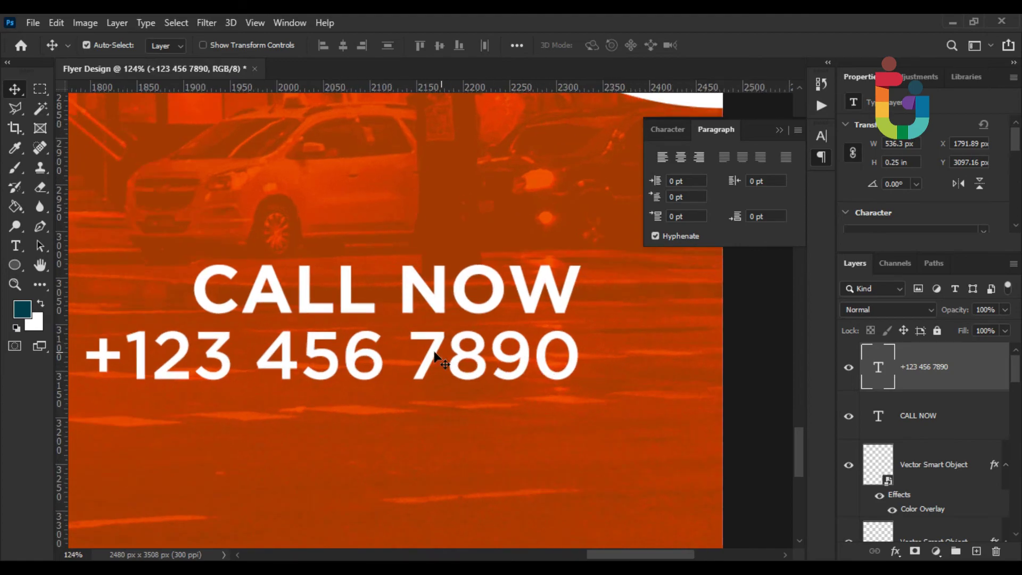
Step: Scale the phone number up to about 109%, about 586 px wide, keeping its right end under CALL NOW
{"action": "key", "text": "ctrl+t"}
{"action": "scroll", "coordinate": [286, 389], "scroll_direction": "down", "scroll_amount": 4}
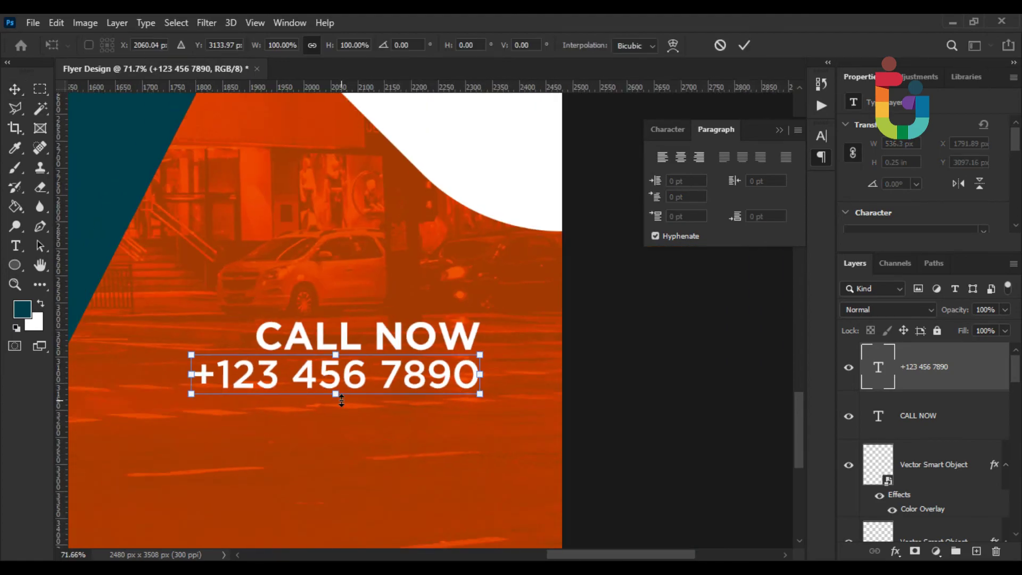
{"action": "left_click_drag", "start_coordinate": [241, 382], "coordinate": [224, 381]}
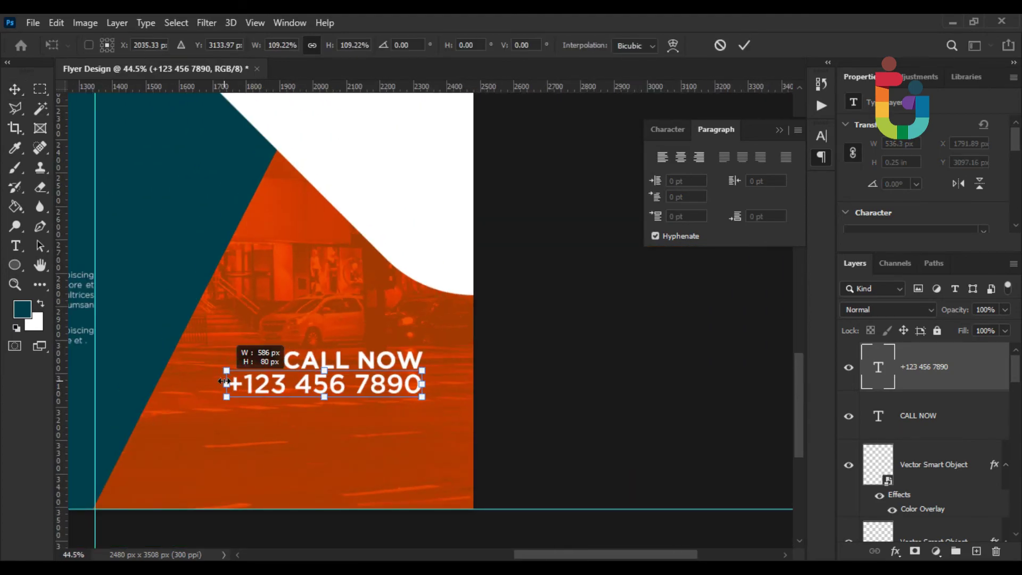
{"action": "key", "text": "Return"}
Step: Change the phone number's font style to Gotham Book
{"action": "key", "text": "t"}
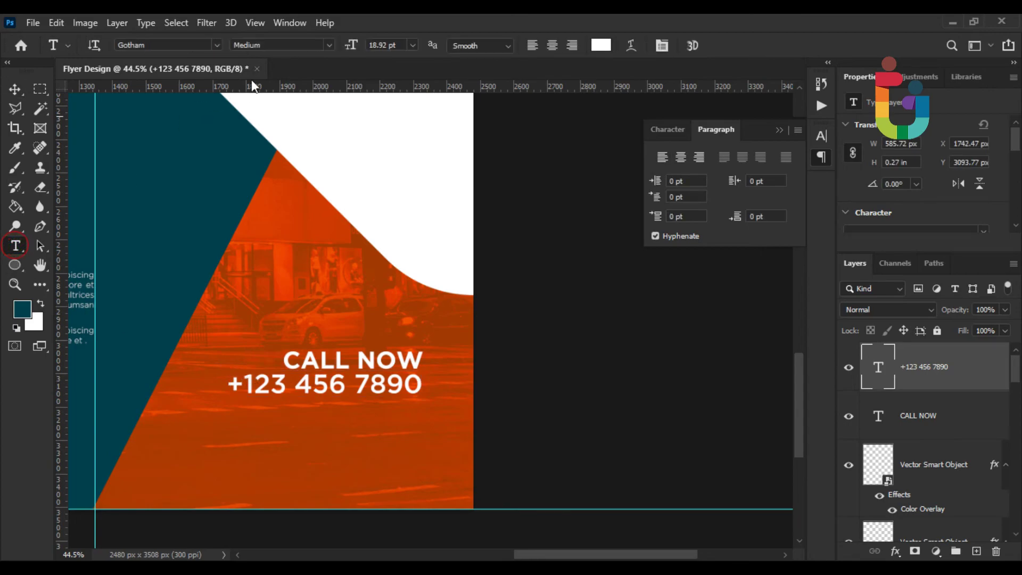
{"action": "left_click", "coordinate": [322, 47]}
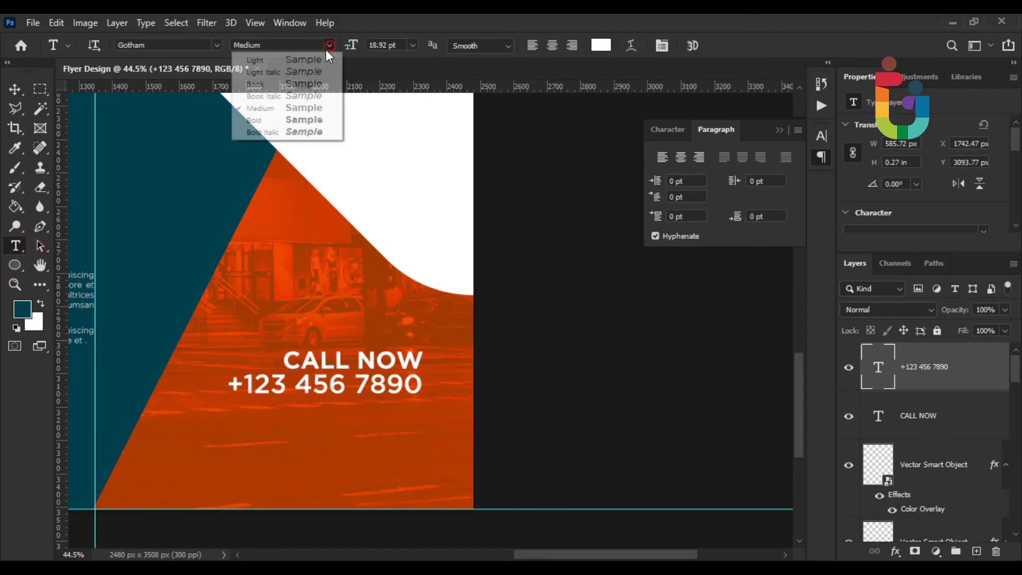
{"action": "left_click", "coordinate": [274, 84]}
{"action": "scroll", "coordinate": [307, 373], "scroll_direction": "up", "scroll_amount": 2}
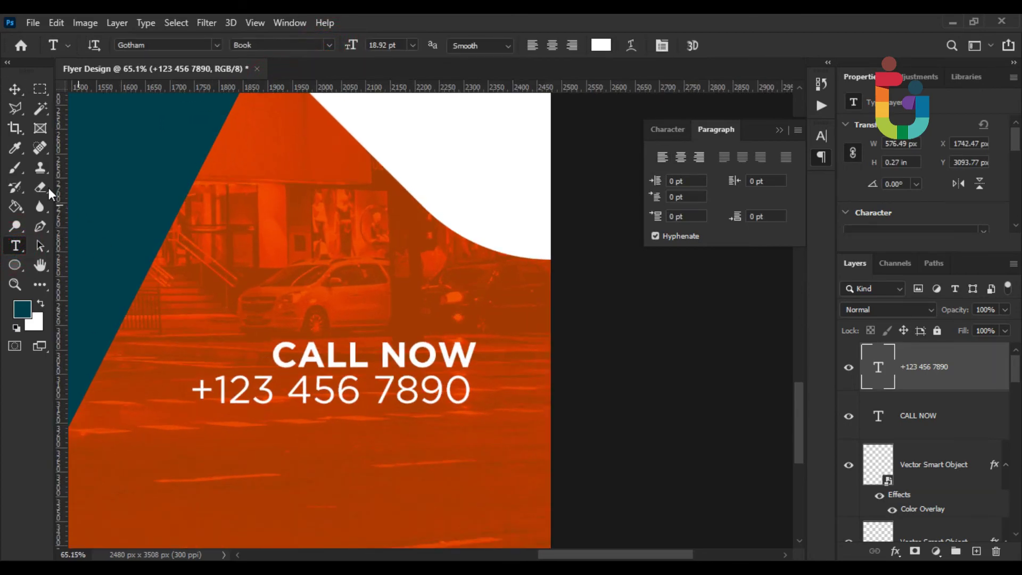
Step: Line up the phone number's right end with CALL NOW and place a vertical guide there at about X 2330 px
{"action": "left_click", "coordinate": [15, 89]}
{"action": "scroll", "coordinate": [456, 413], "scroll_direction": "up", "scroll_amount": 2}
{"action": "mouse_move", "coordinate": [454, 410]}
{"action": "left_mouse_down"}
{"action": "mouse_move", "coordinate": [466, 414]}
{"action": "mouse_move", "coordinate": [448, 393]}
{"action": "left_mouse_up"}
{"action": "scroll", "coordinate": [445, 421], "scroll_direction": "down", "scroll_amount": 5}
{"action": "scroll", "coordinate": [450, 389], "scroll_direction": "down", "scroll_amount": 2}
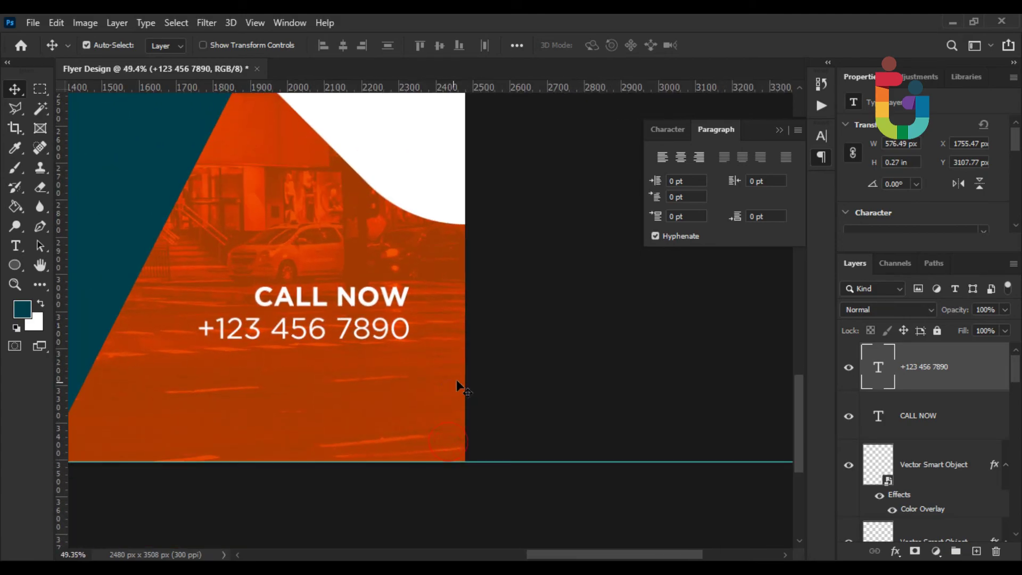
{"action": "left_click_drag", "start_coordinate": [66, 369], "coordinate": [409, 378]}
{"action": "left_click_drag", "start_coordinate": [412, 417], "coordinate": [479, 410]}
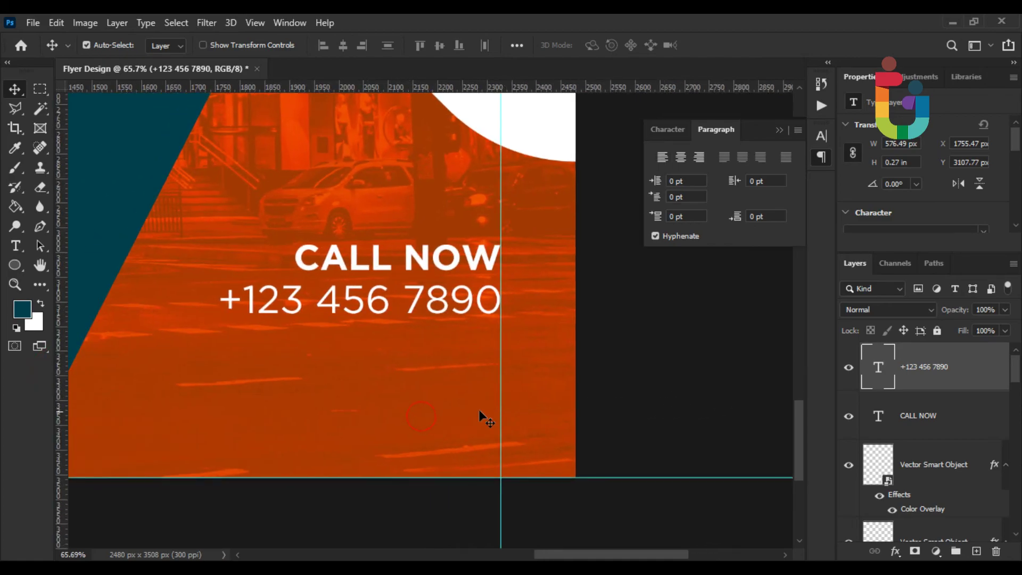
Step: Draw a square about 221 px wide below the phone number against the guide, with white fill and no stroke
{"action": "left_click", "coordinate": [15, 264]}
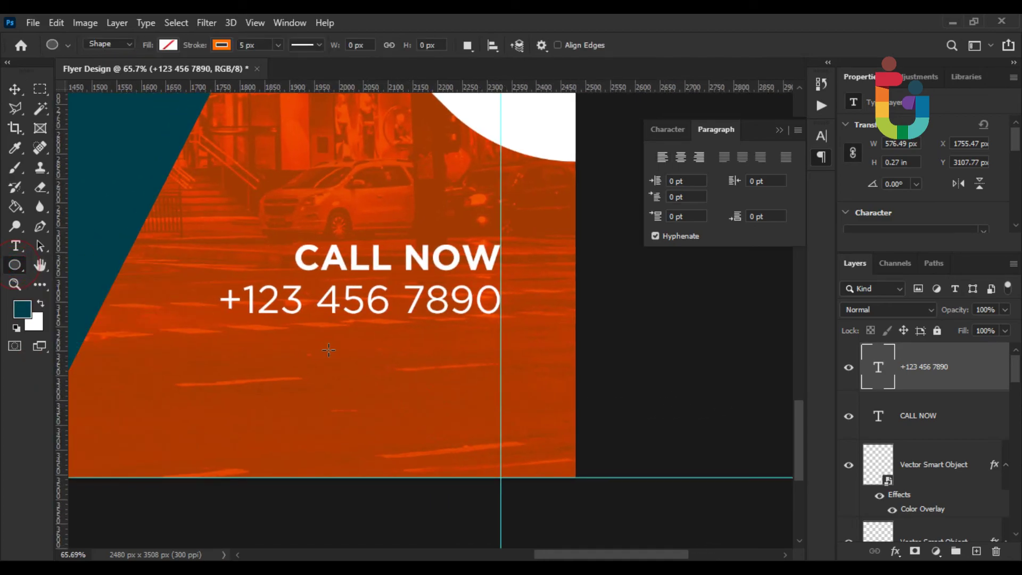
{"action": "left_click_drag", "start_coordinate": [501, 334], "coordinate": [390, 443]}
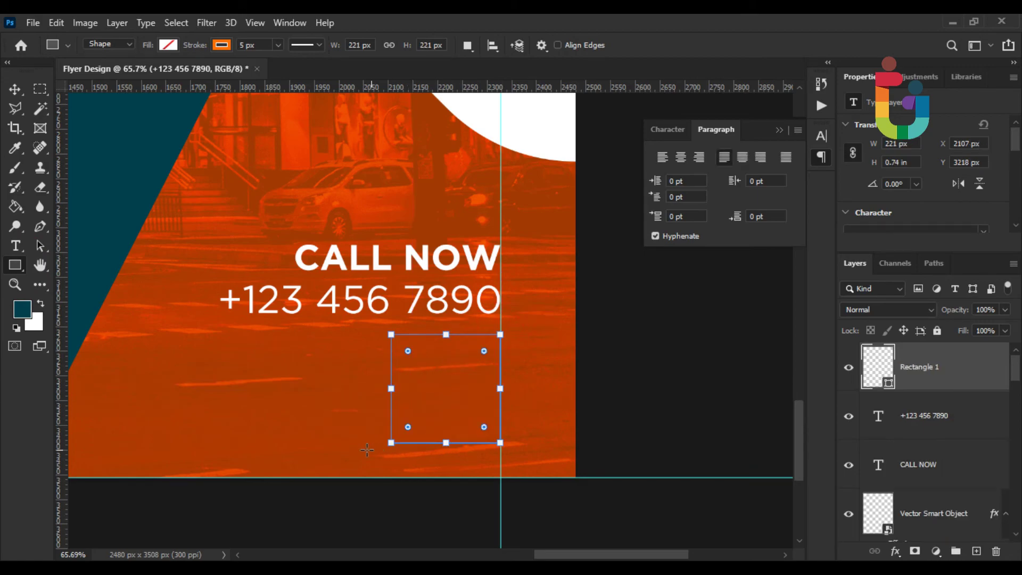
{"action": "left_click", "coordinate": [222, 45]}
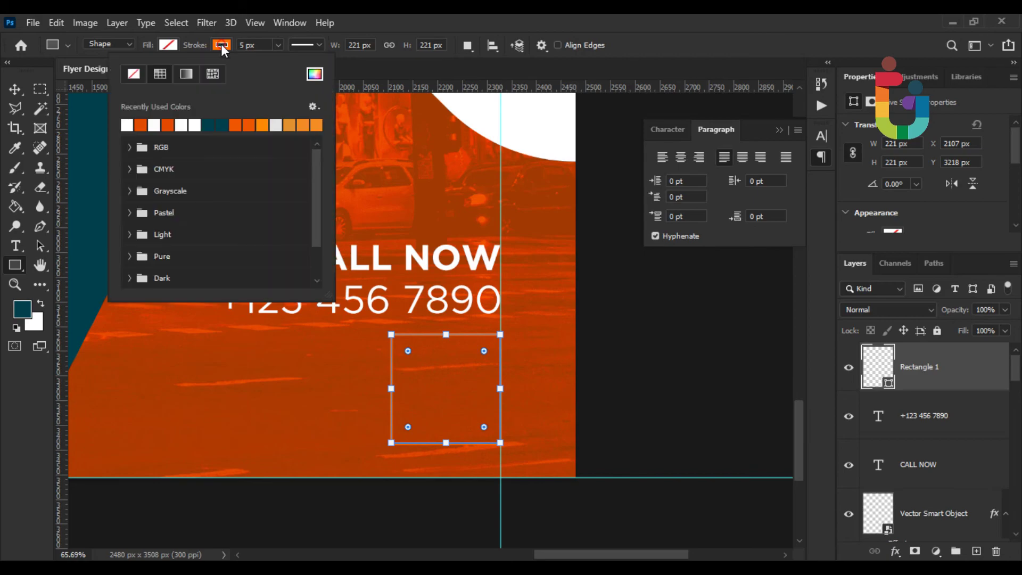
{"action": "left_click", "coordinate": [138, 76]}
{"action": "left_click", "coordinate": [169, 45]}
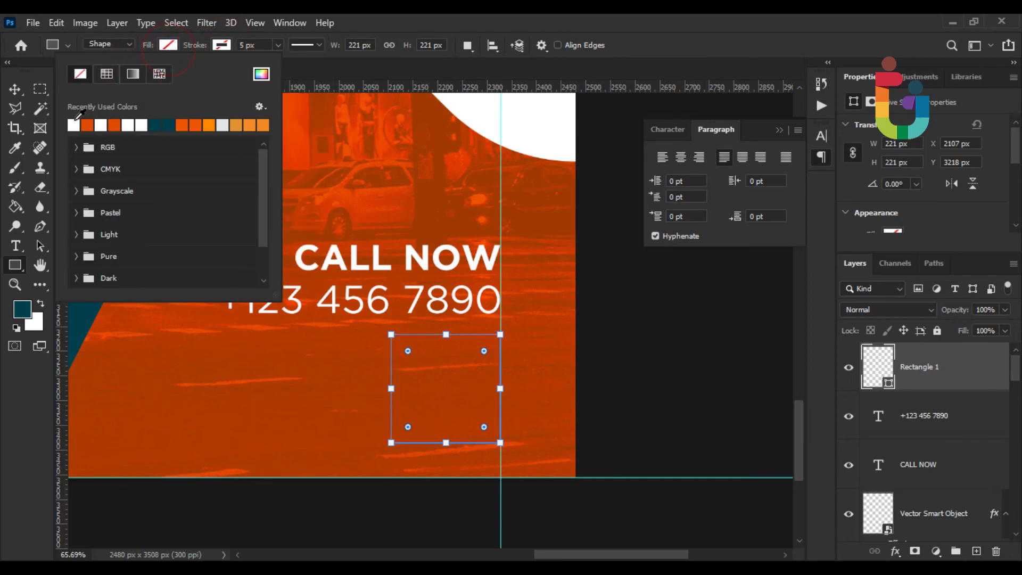
{"action": "left_click", "coordinate": [75, 124]}
{"action": "left_click", "coordinate": [15, 89]}
Step: Draw a rectangle about 257 × 94 px below the phone number, on the inner side of the white square
{"action": "scroll", "coordinate": [250, 277], "scroll_direction": "up", "scroll_amount": 3}
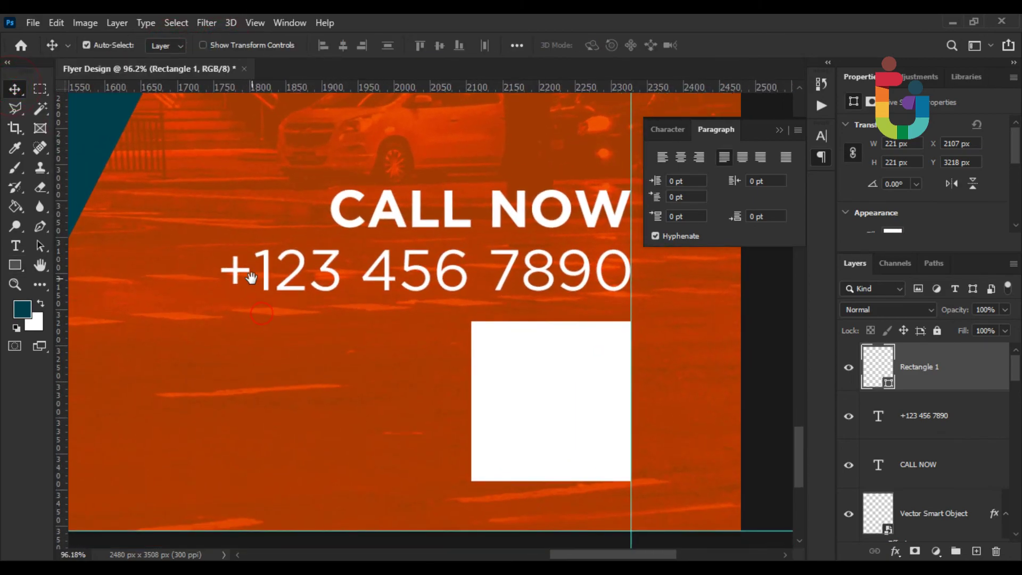
{"action": "left_click", "coordinate": [14, 265]}
{"action": "left_click_drag", "start_coordinate": [235, 324], "coordinate": [419, 391]}
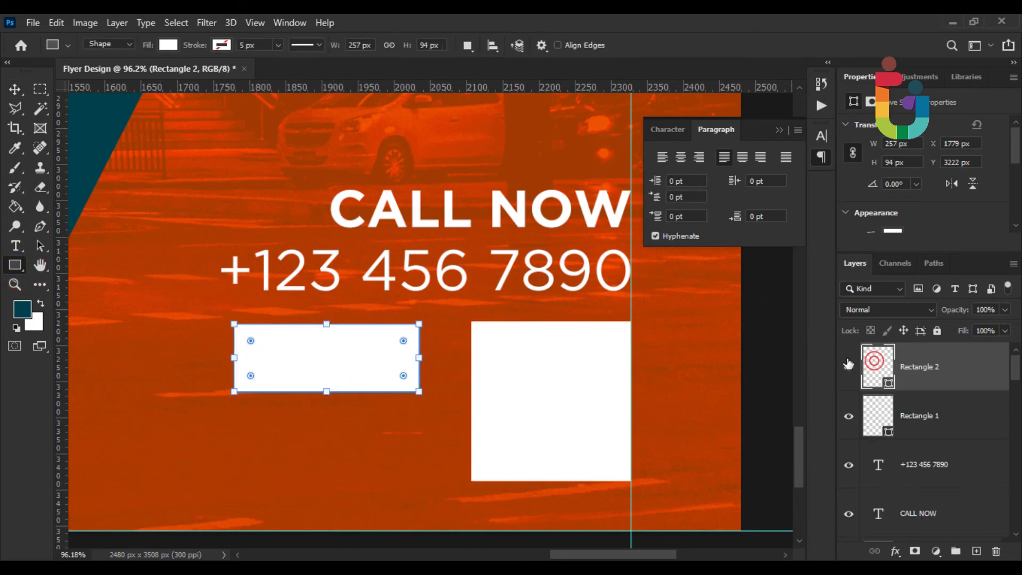
Step: Fill the new rectangle with the orange e34a01 sampled from the About Us heading
{"action": "double_click", "coordinate": [874, 367]}
{"action": "left_click_drag", "start_coordinate": [237, 162], "coordinate": [523, 354]}
{"action": "left_click_drag", "start_coordinate": [245, 220], "coordinate": [411, 321]}
{"action": "left_click_drag", "start_coordinate": [347, 279], "coordinate": [401, 314]}
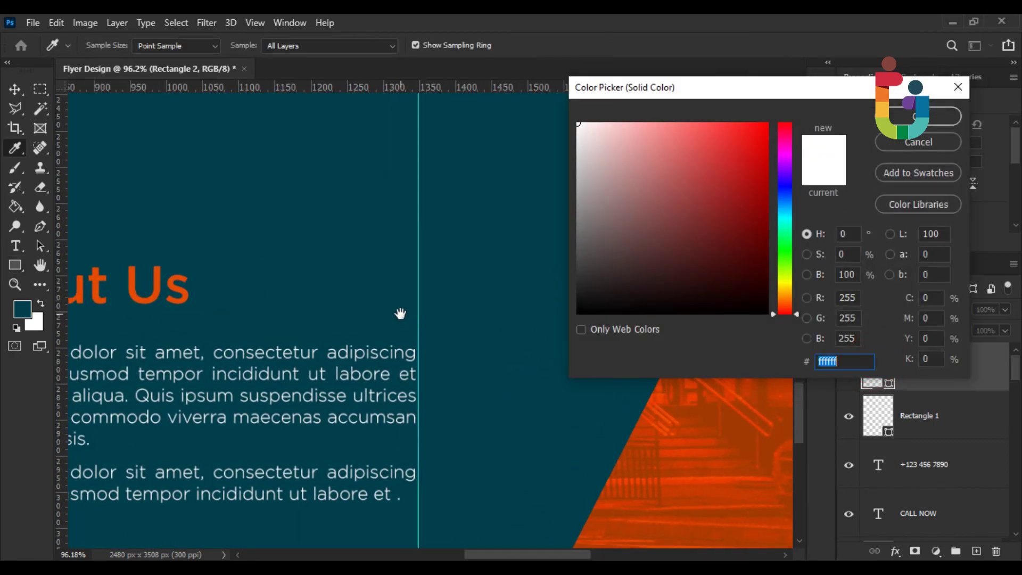
{"action": "left_click", "coordinate": [155, 293]}
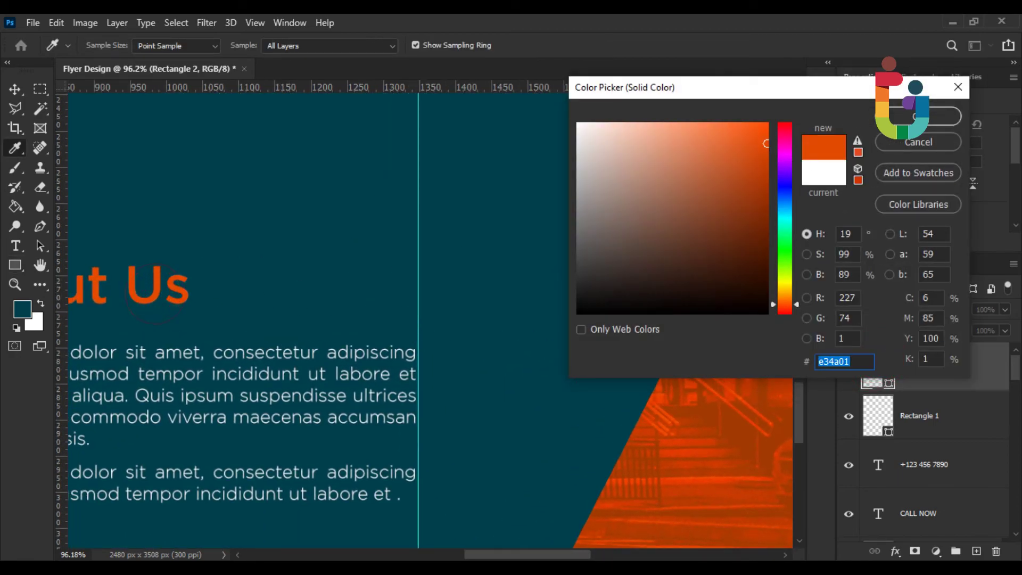
{"action": "key", "text": "Return"}
{"action": "left_click_drag", "start_coordinate": [538, 346], "coordinate": [314, 205]}
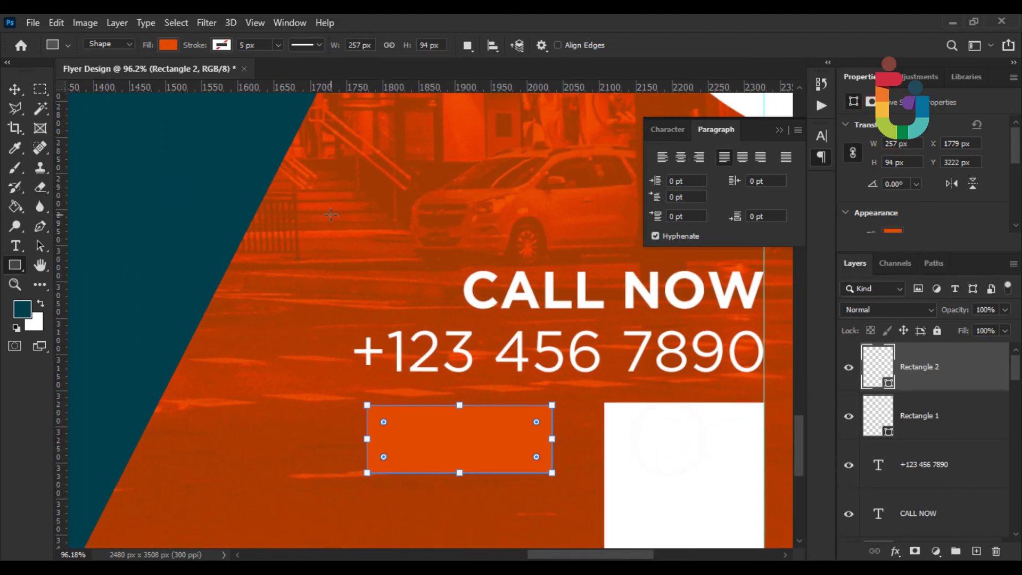
Step: Add the text MAIN OFFICE near the orange rectangle and set its font style to Gotham Medium
{"action": "left_click", "coordinate": [15, 246]}
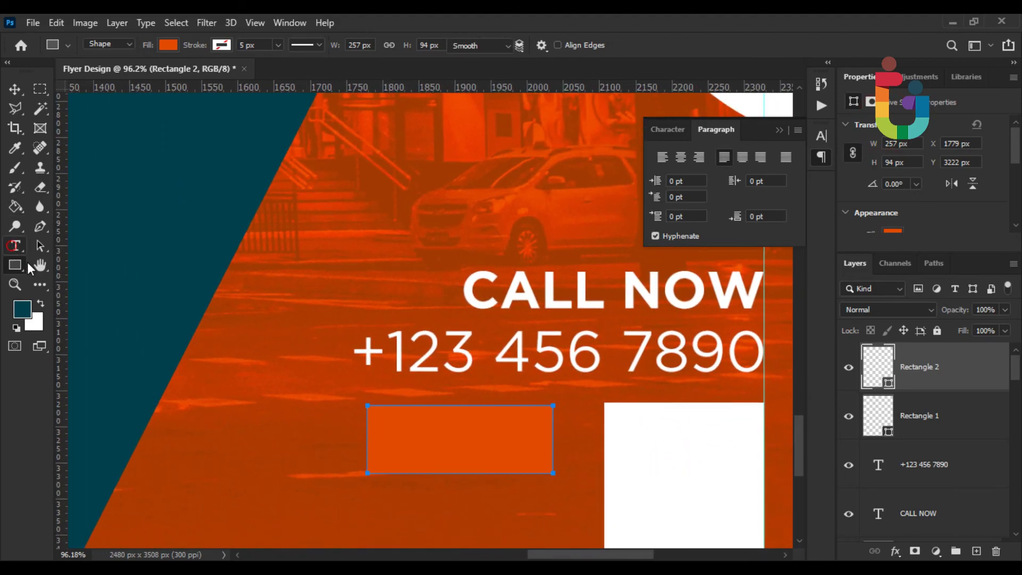
{"action": "left_click", "coordinate": [205, 486]}
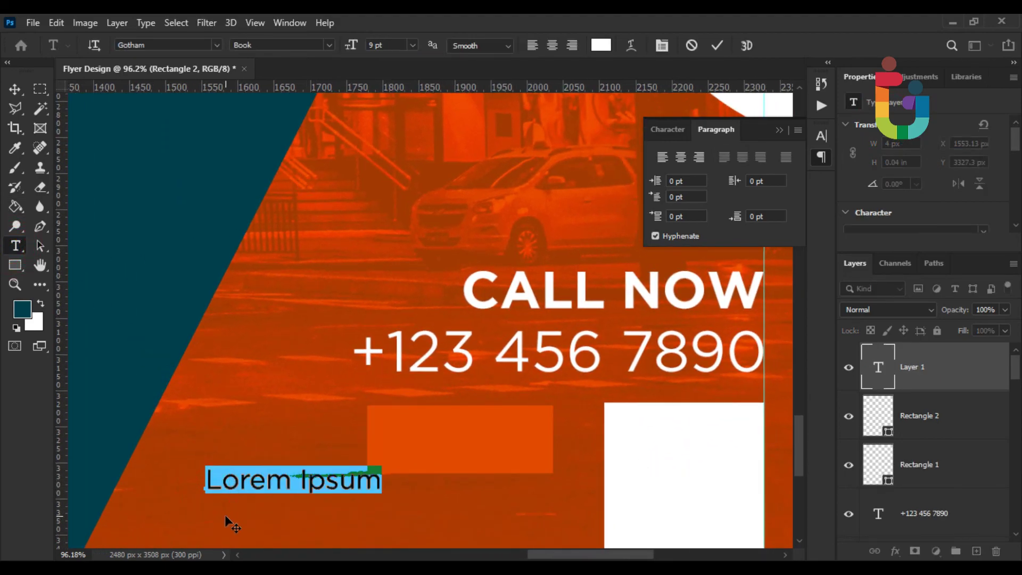
{"action": "type", "text": "MAIN OFFICE"}
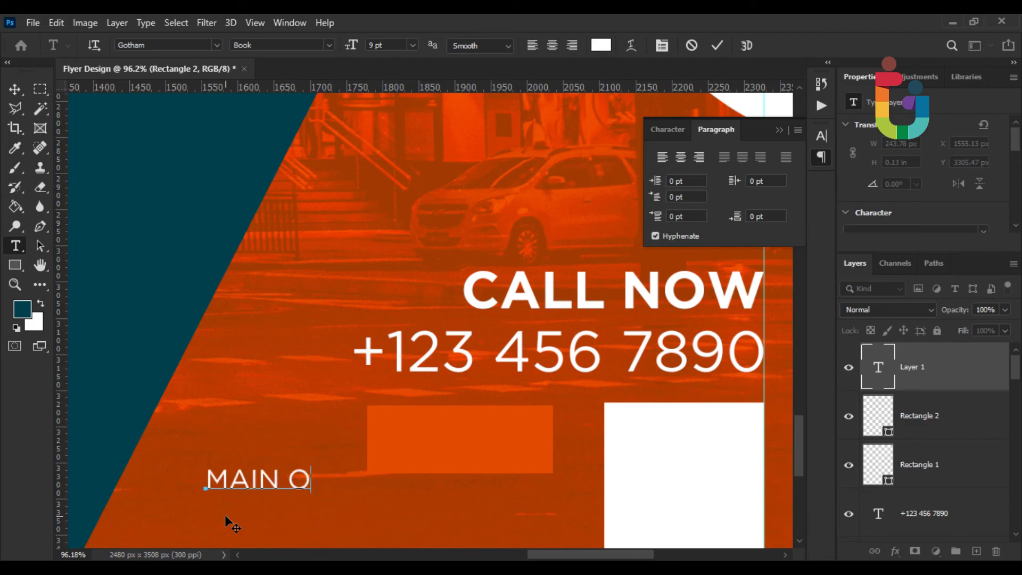
{"action": "key", "text": "ctrl+a"}
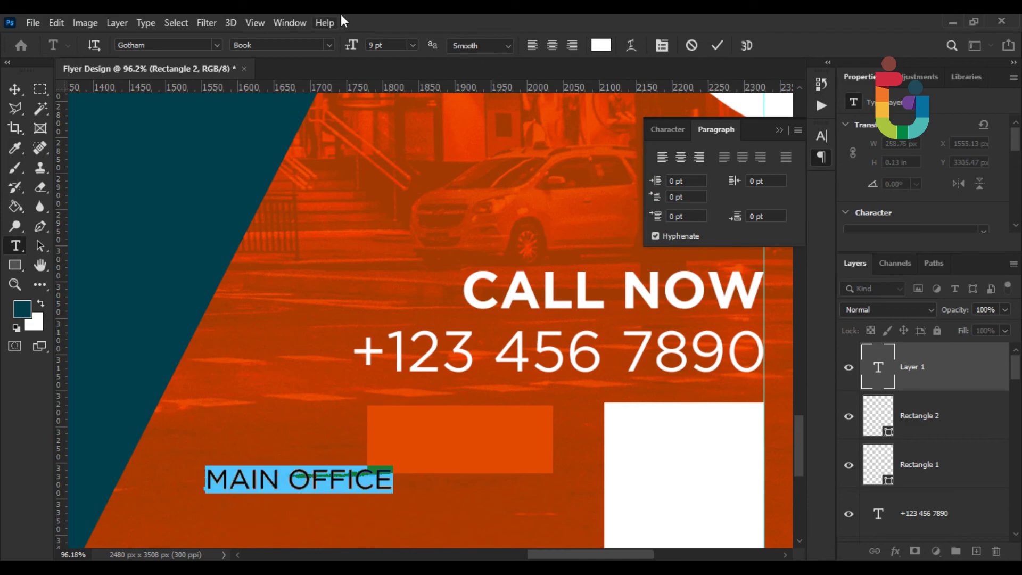
{"action": "left_click", "coordinate": [326, 45]}
{"action": "left_click", "coordinate": [296, 105]}
Step: Move MAIN OFFICE onto the orange rectangle and scale it to about 89% so it fits inside
{"action": "left_click", "coordinate": [15, 89]}
{"action": "scroll", "coordinate": [376, 487], "scroll_direction": "up", "scroll_amount": 2}
{"action": "left_click_drag", "start_coordinate": [376, 486], "coordinate": [618, 418]}
{"action": "scroll", "coordinate": [635, 449], "scroll_direction": "up", "scroll_amount": 1}
{"action": "key", "text": "ctrl+t"}
{"action": "scroll", "coordinate": [636, 434], "scroll_direction": "up", "scroll_amount": 2}
{"action": "key", "text": "Return"}
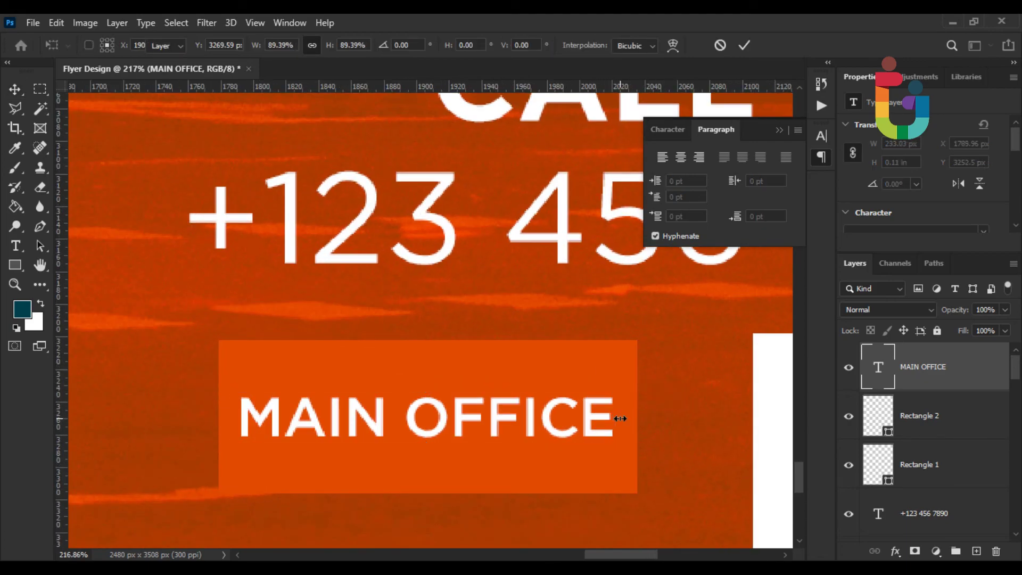
Step: Centre MAIN OFFICE on its orange rectangle and move both closer to the white square, with the rectangle at about X 1822 px
{"action": "left_click", "coordinate": [943, 439], "text": "shift"}
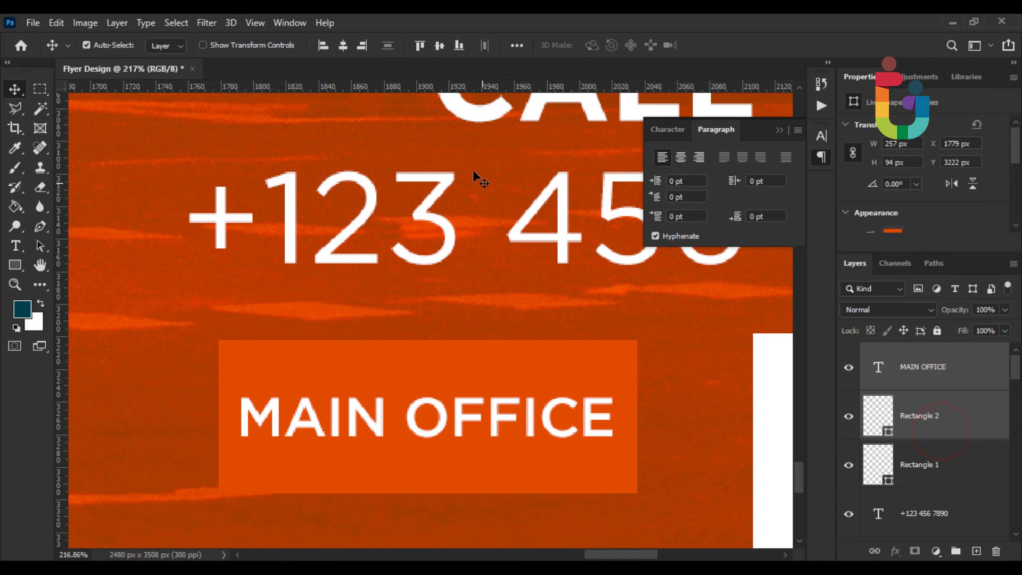
{"action": "left_click", "coordinate": [344, 47]}
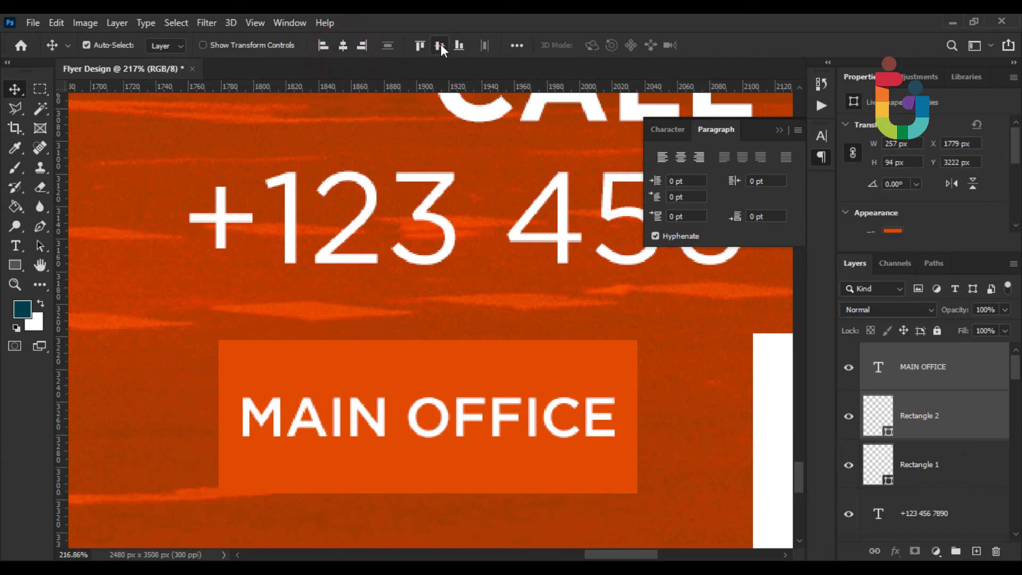
{"action": "scroll", "coordinate": [538, 311], "scroll_direction": "down", "scroll_amount": 5}
{"action": "scroll", "coordinate": [539, 381], "scroll_direction": "up", "scroll_amount": 2}
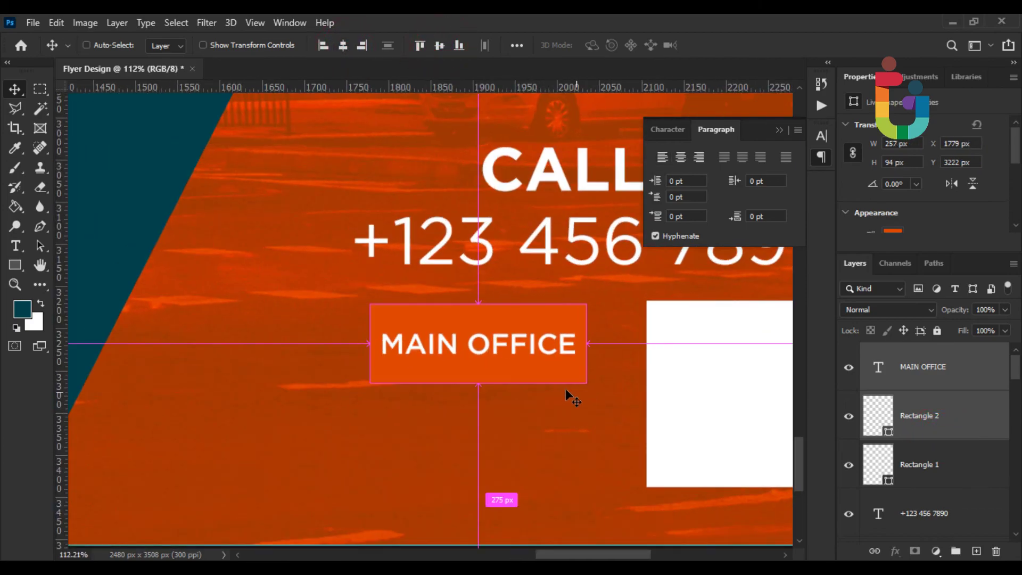
{"action": "key", "text": "ctrl+t"}
{"action": "left_click_drag", "start_coordinate": [571, 358], "coordinate": [608, 357]}
{"action": "key", "text": "Return"}
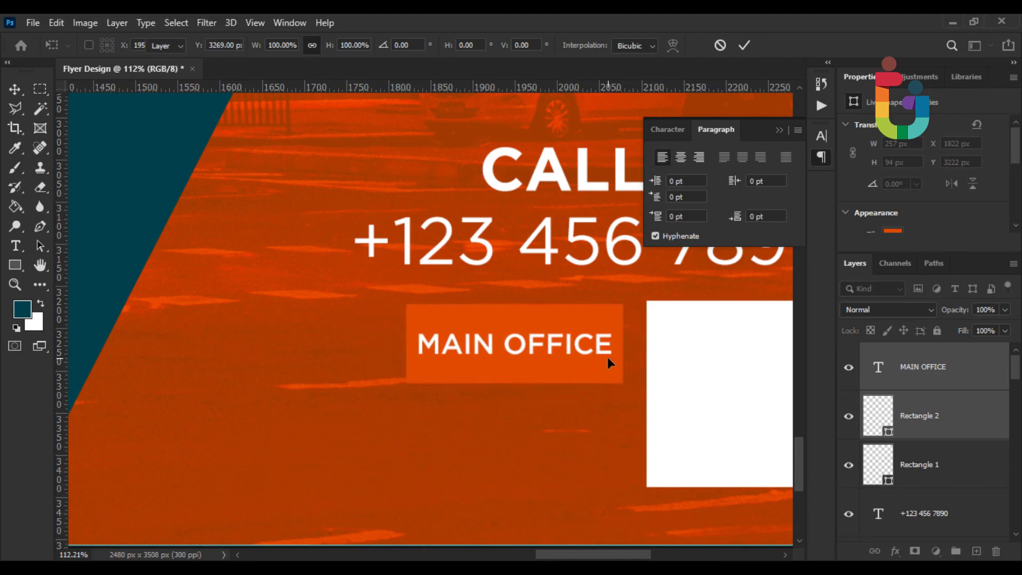
Step: Add a two-line text in Gotham Medium, 9 pt, below MAIN OFFICE containing the placeholder office address, ending with an exclamation mark
{"action": "scroll", "coordinate": [596, 373], "scroll_direction": "down", "scroll_amount": 3}
{"action": "scroll", "coordinate": [586, 388], "scroll_direction": "up", "scroll_amount": 2}
{"action": "left_click_drag", "start_coordinate": [509, 420], "coordinate": [397, 412]}
{"action": "left_click", "coordinate": [16, 245]}
{"action": "left_click", "coordinate": [134, 422]}
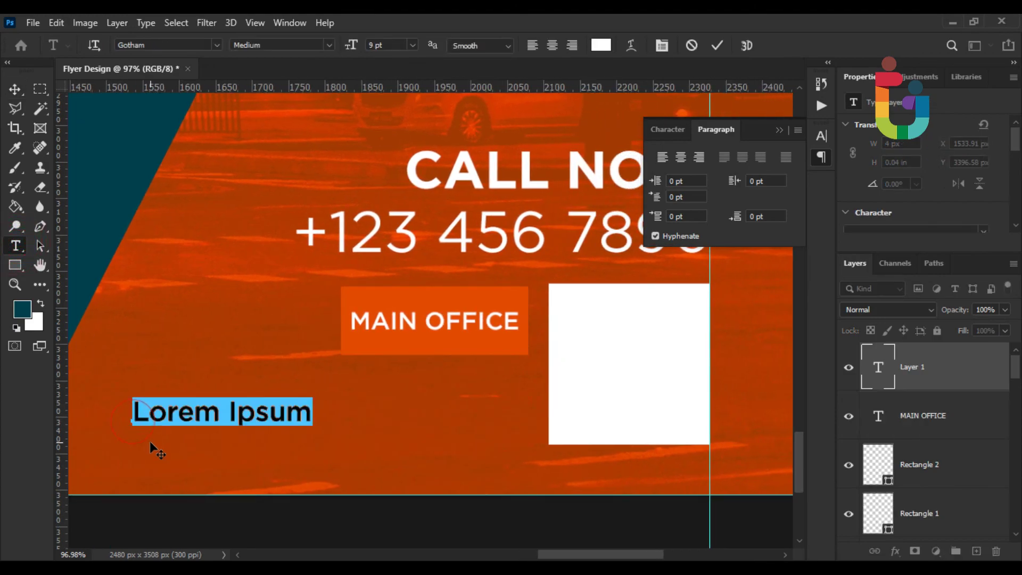
{"action": "type", "text": "Your Strret"}
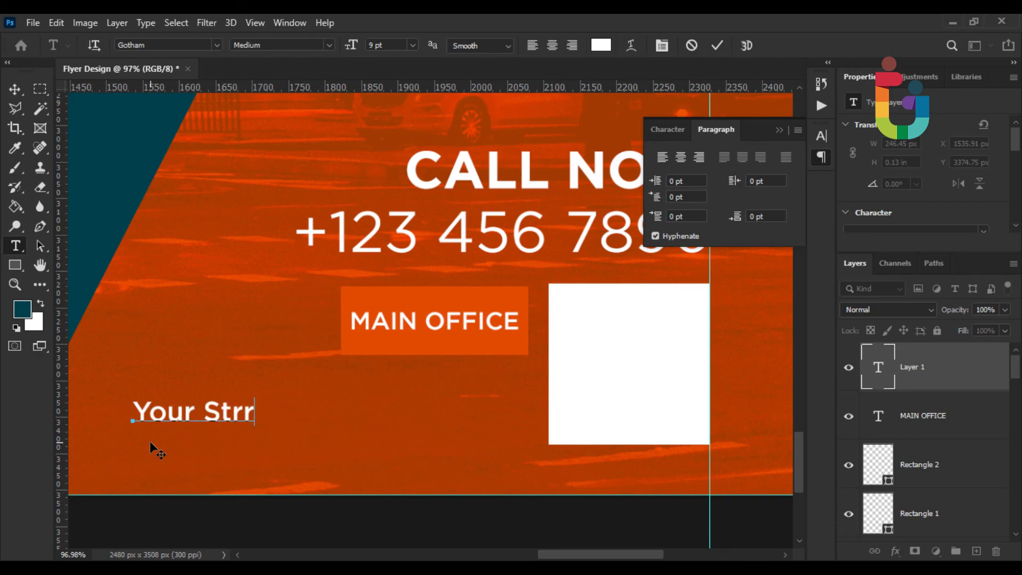
{"action": "key", "text": "BackSpace"}
{"action": "key", "text": "BackSpace"}
{"action": "key", "text": "BackSpace"}
{"action": "type", "text": "EE"}
{"action": "key", "text": "BackSpace"}
{"action": "key", "text": "BackSpace"}
{"action": "type", "text": "eet N o12"}
{"action": "key", "text": "BackSpace"}
{"action": "type", "text": "23"}
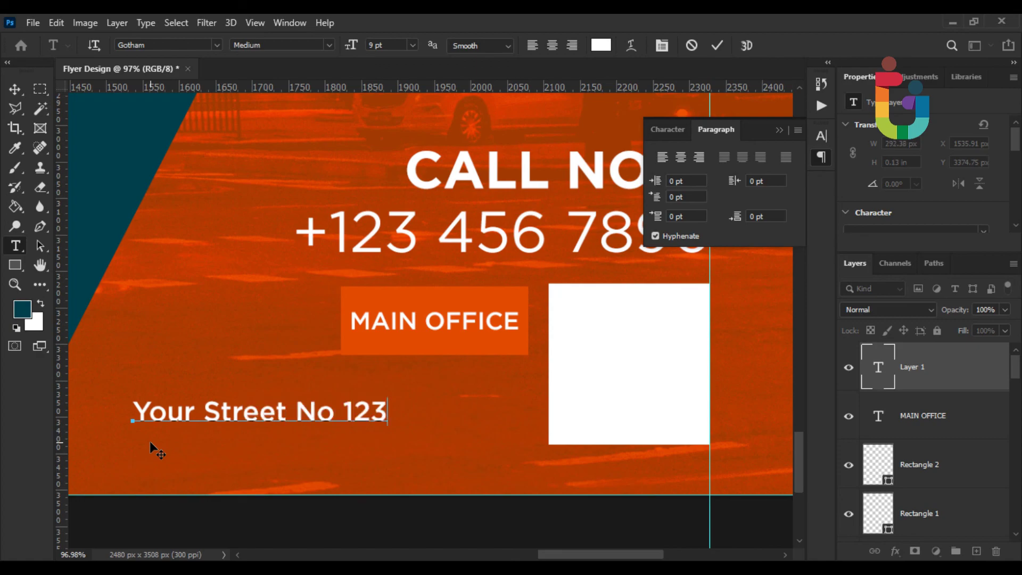
{"action": "type", "text": "NY USA"}
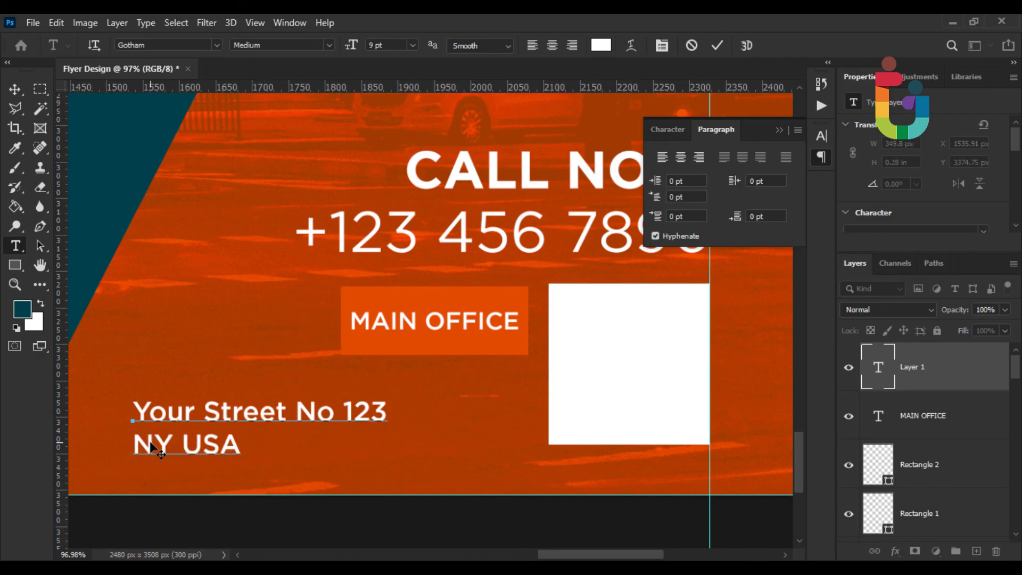
{"action": "type", "text": "!"}
Step: Right-align the address text and place it under MAIN OFFICE, flush with the orange rectangle's right edge, at about X 1731, Y 3342 px
{"action": "key", "text": "ctrl+a"}
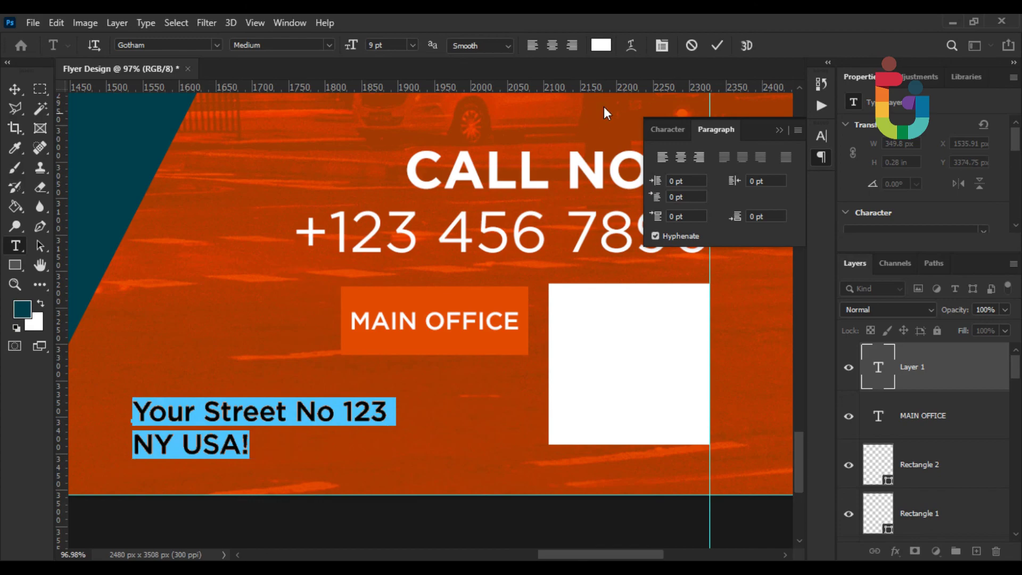
{"action": "left_click", "coordinate": [572, 46]}
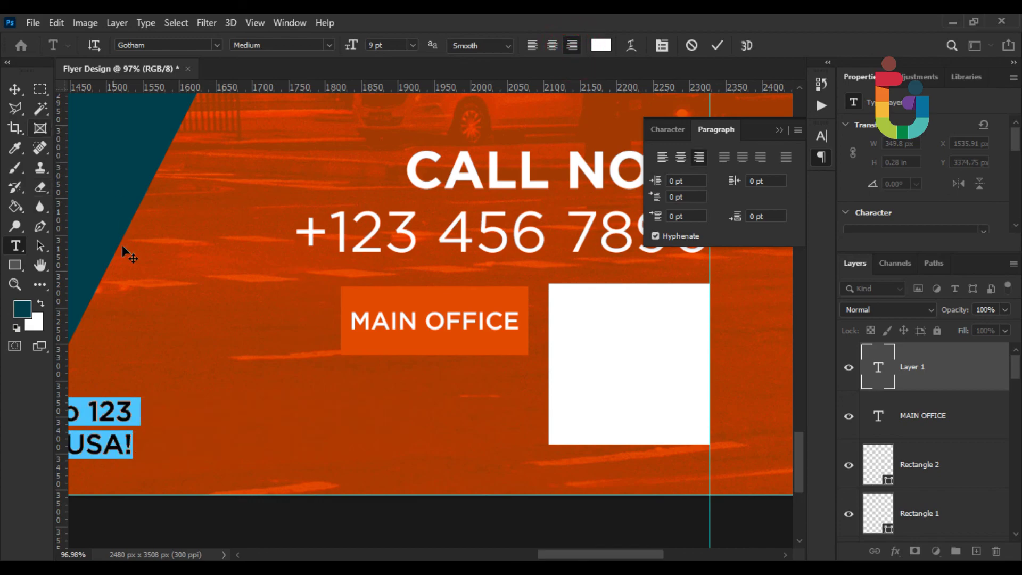
{"action": "scroll", "coordinate": [140, 437], "scroll_direction": "up", "scroll_amount": 1}
{"action": "left_click", "coordinate": [139, 451]}
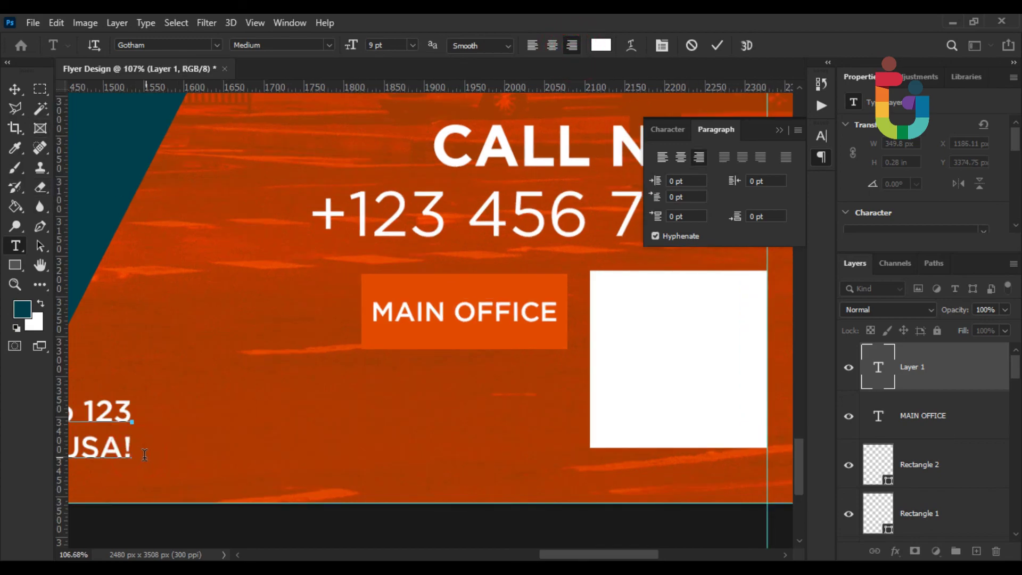
{"action": "key", "text": "ctrl+a"}
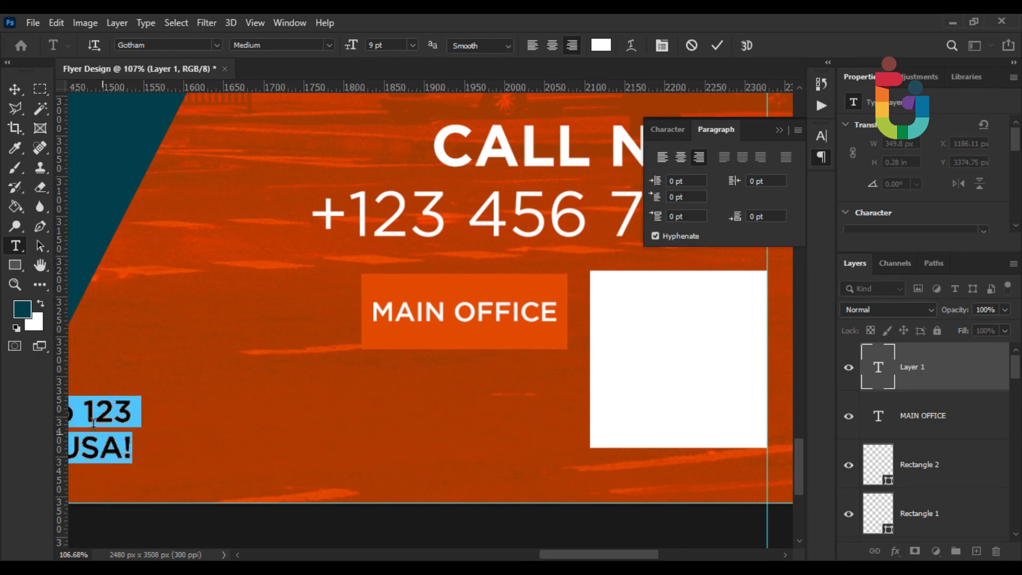
{"action": "left_click", "coordinate": [15, 89]}
{"action": "left_click_drag", "start_coordinate": [122, 417], "coordinate": [567, 389]}
{"action": "scroll", "coordinate": [617, 399], "scroll_direction": "down", "scroll_amount": 5}
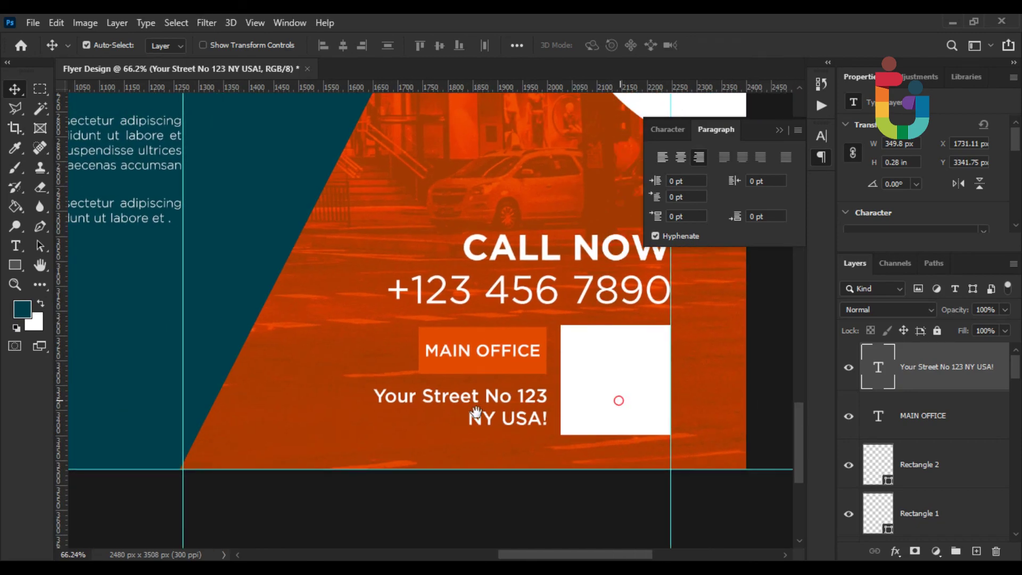
{"action": "scroll", "coordinate": [471, 421], "scroll_direction": "down", "scroll_amount": 2}
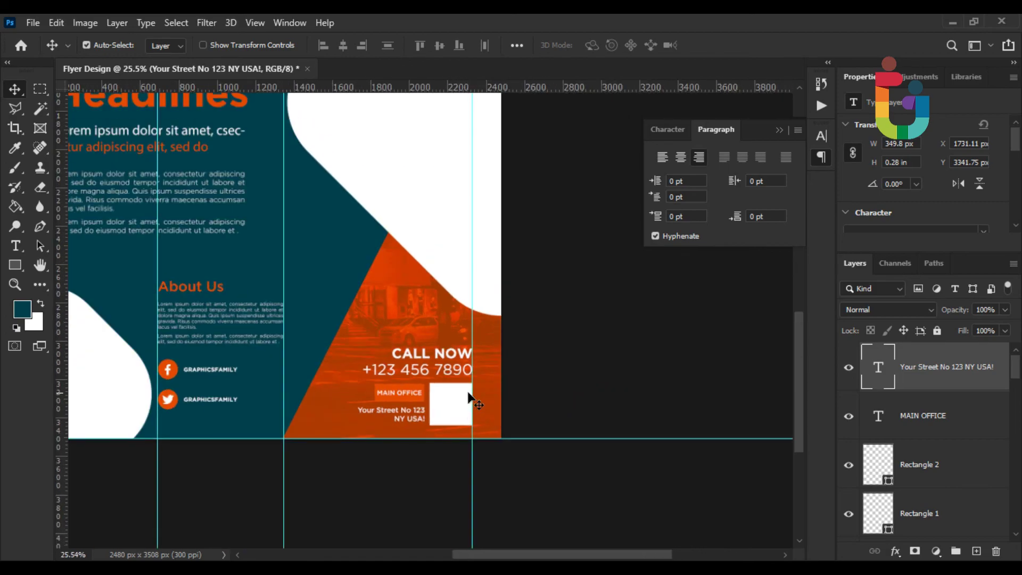